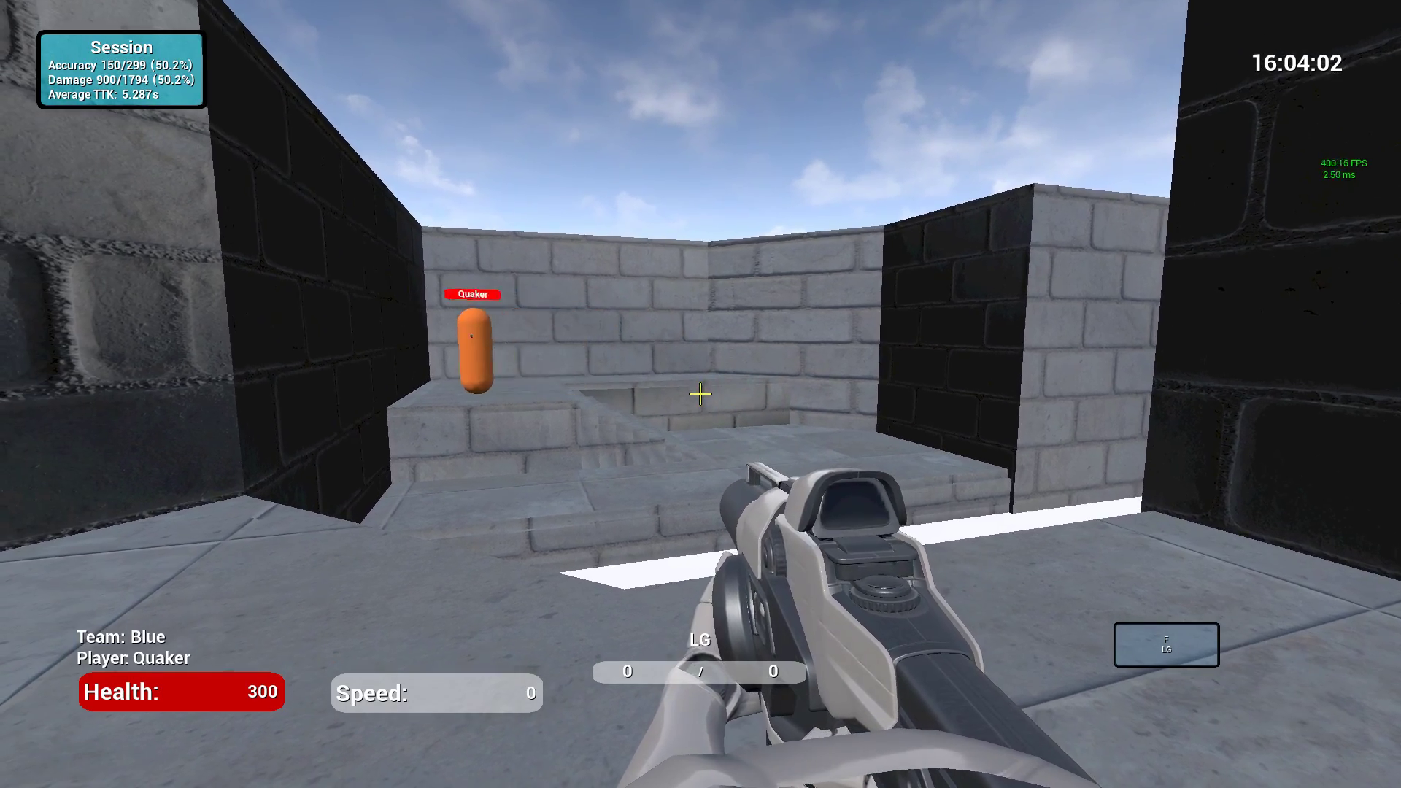
Step: Strafe back and forth in the arena while keeping the orange Quaker bot near the crosshair
{"action": "key", "text": "a"}
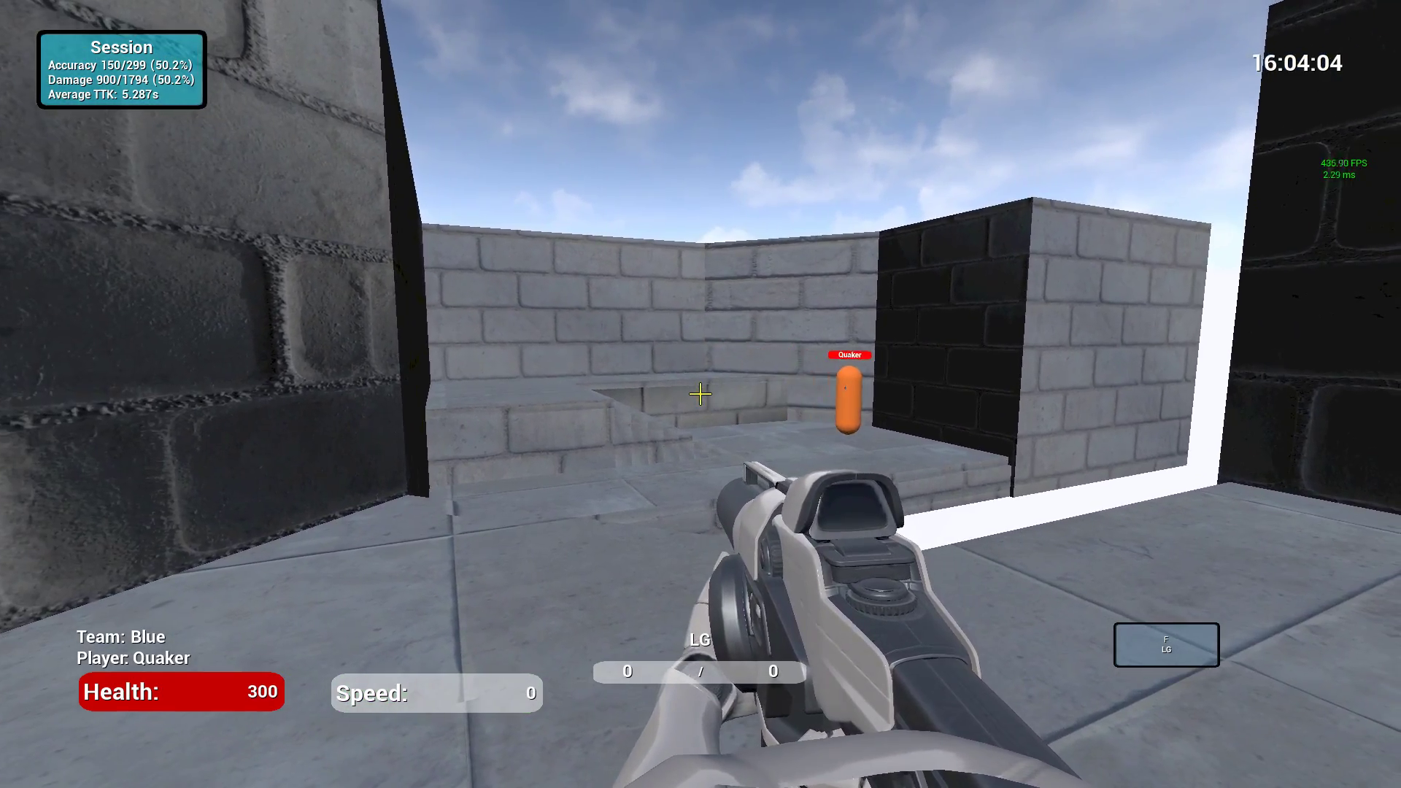
{"action": "key", "text": "d"}
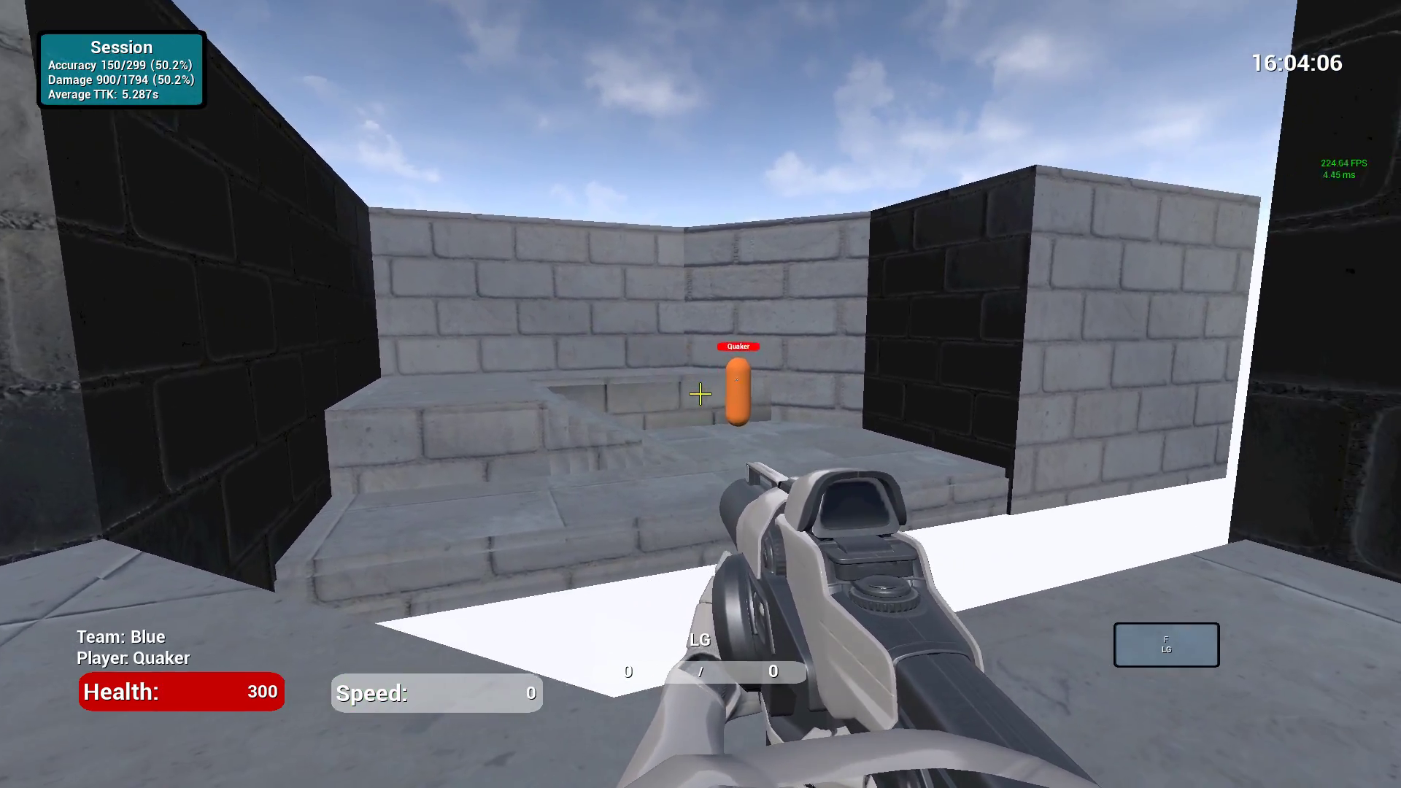
{"action": "key", "text": "a"}
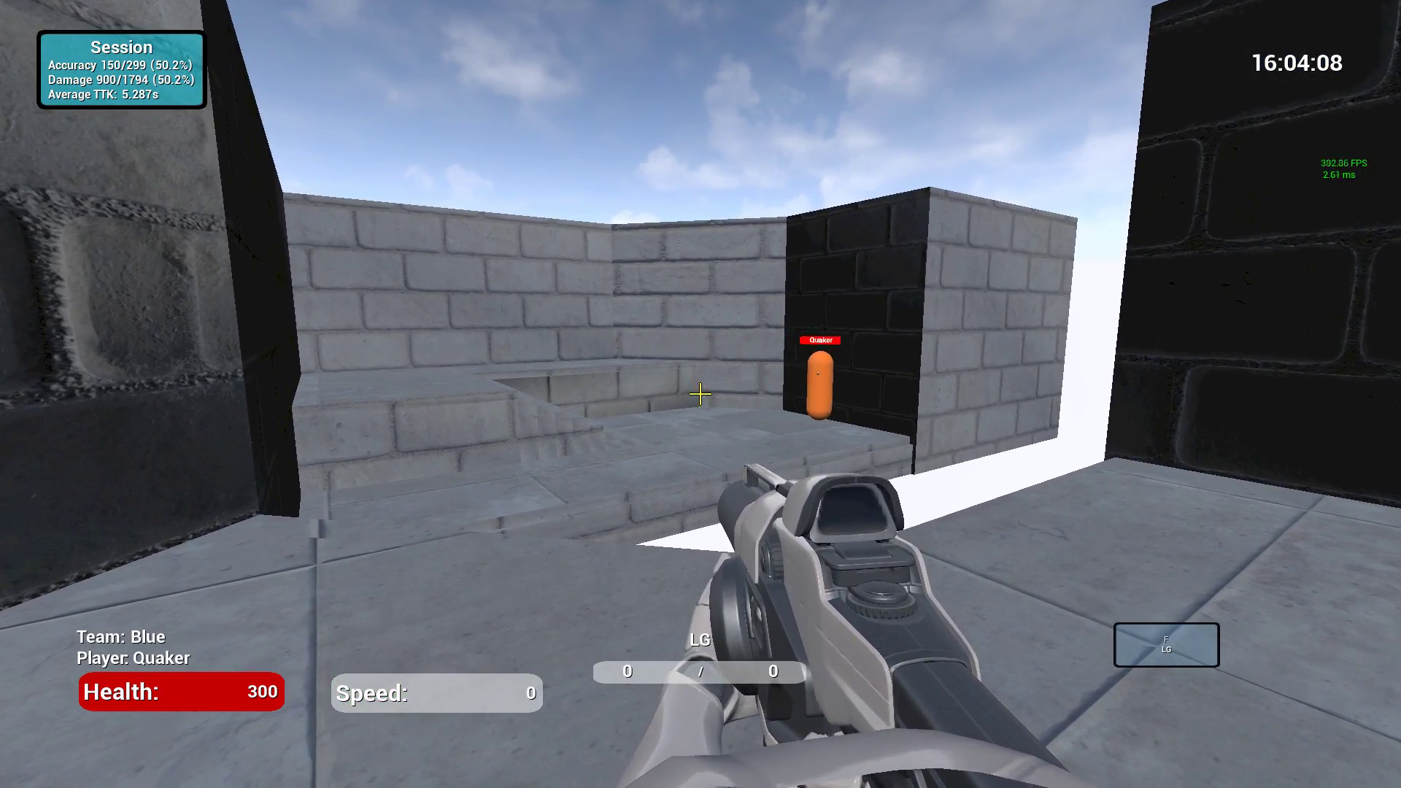
{"action": "key", "text": "w"}
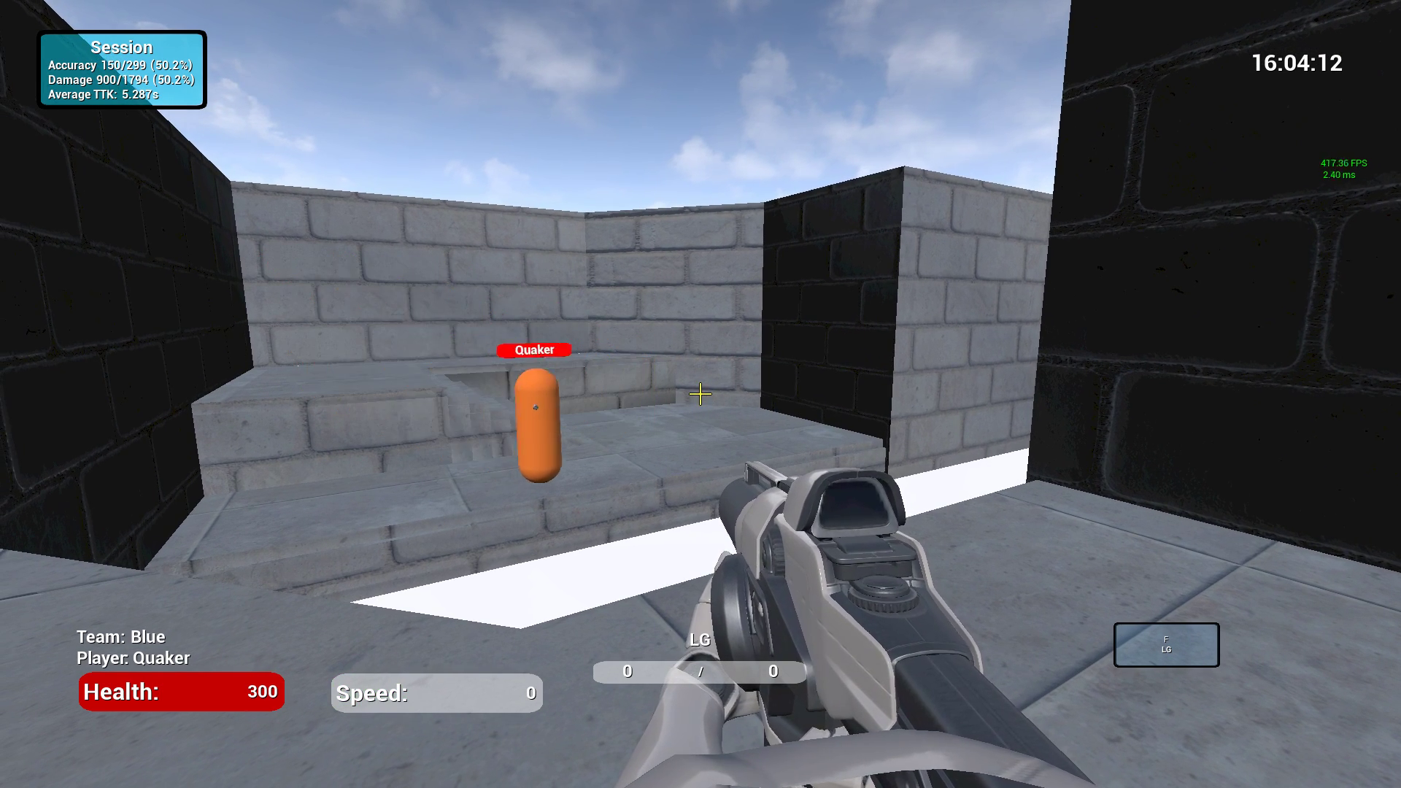
{"action": "key", "text": "a"}
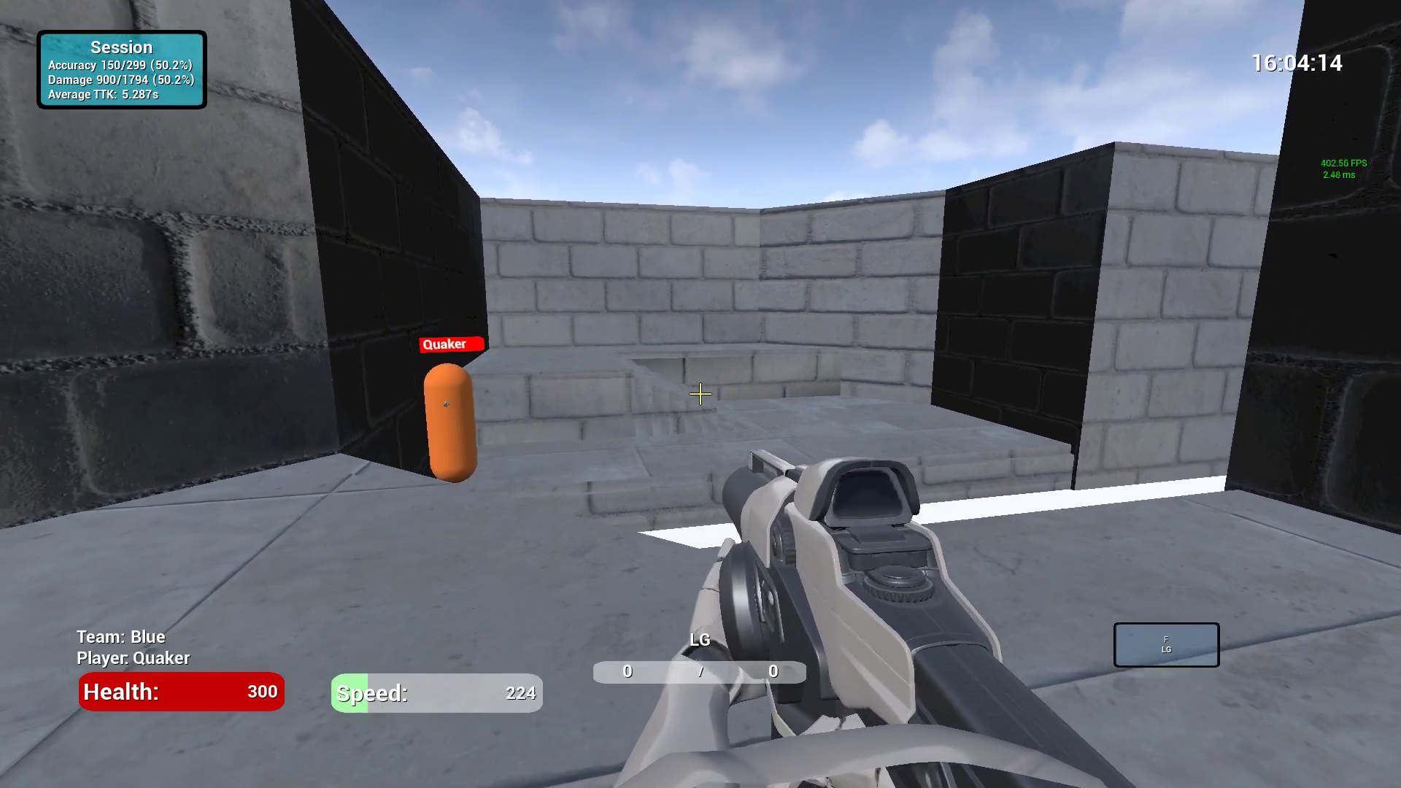
{"action": "key", "text": "d"}
{"action": "key", "text": "a"}
{"action": "key", "text": "d"}
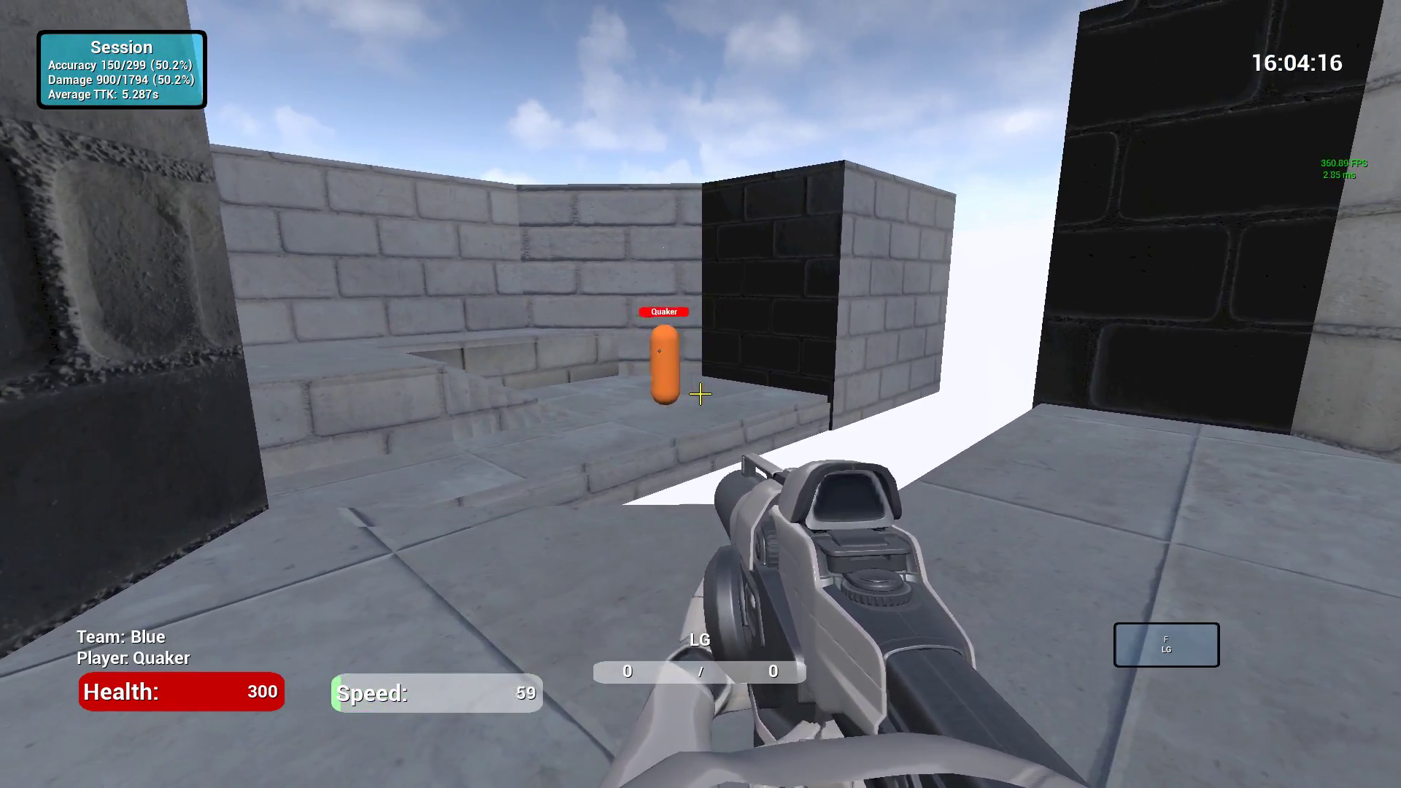
{"action": "key", "text": "a"}
{"action": "key", "text": "d"}
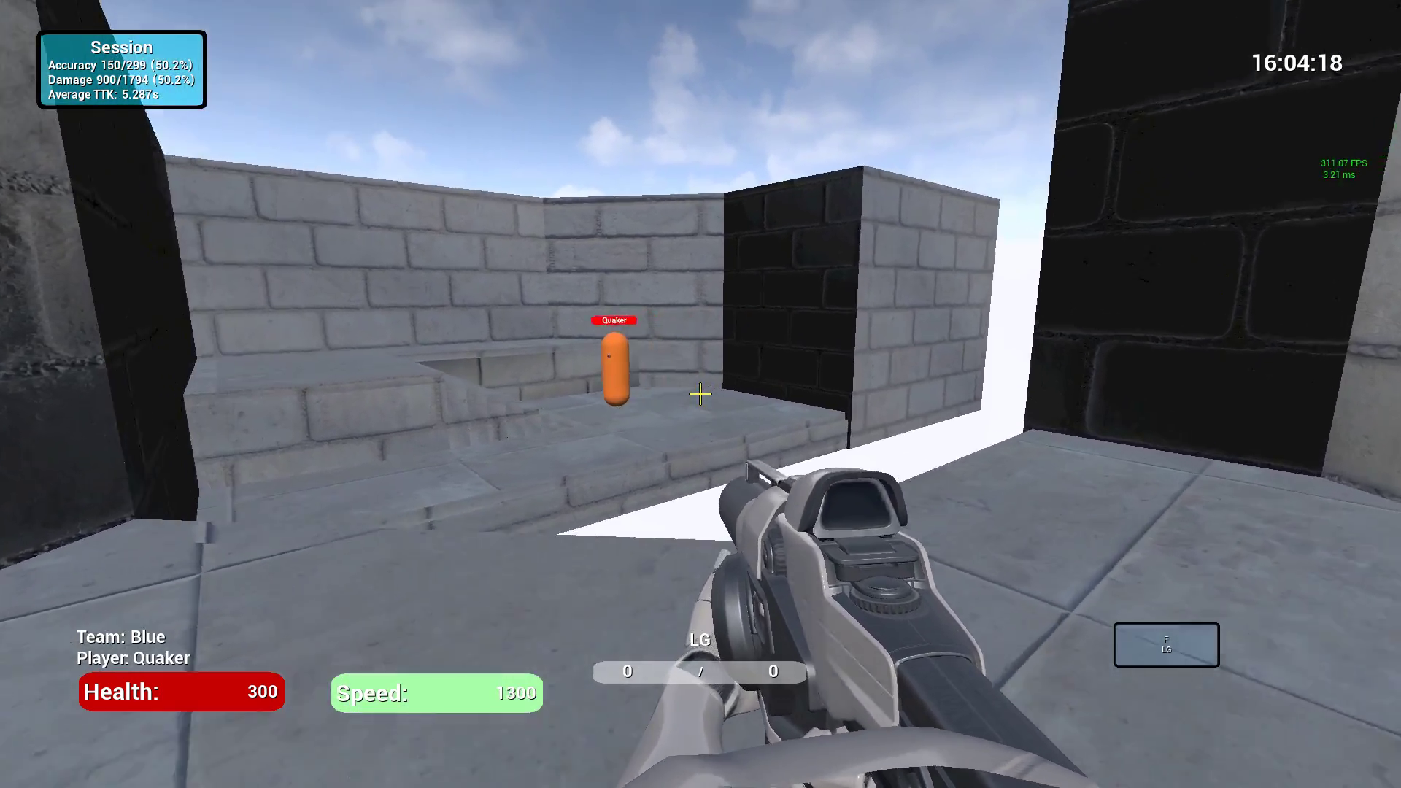
{"action": "key", "text": "a"}
{"action": "key", "text": "a"}
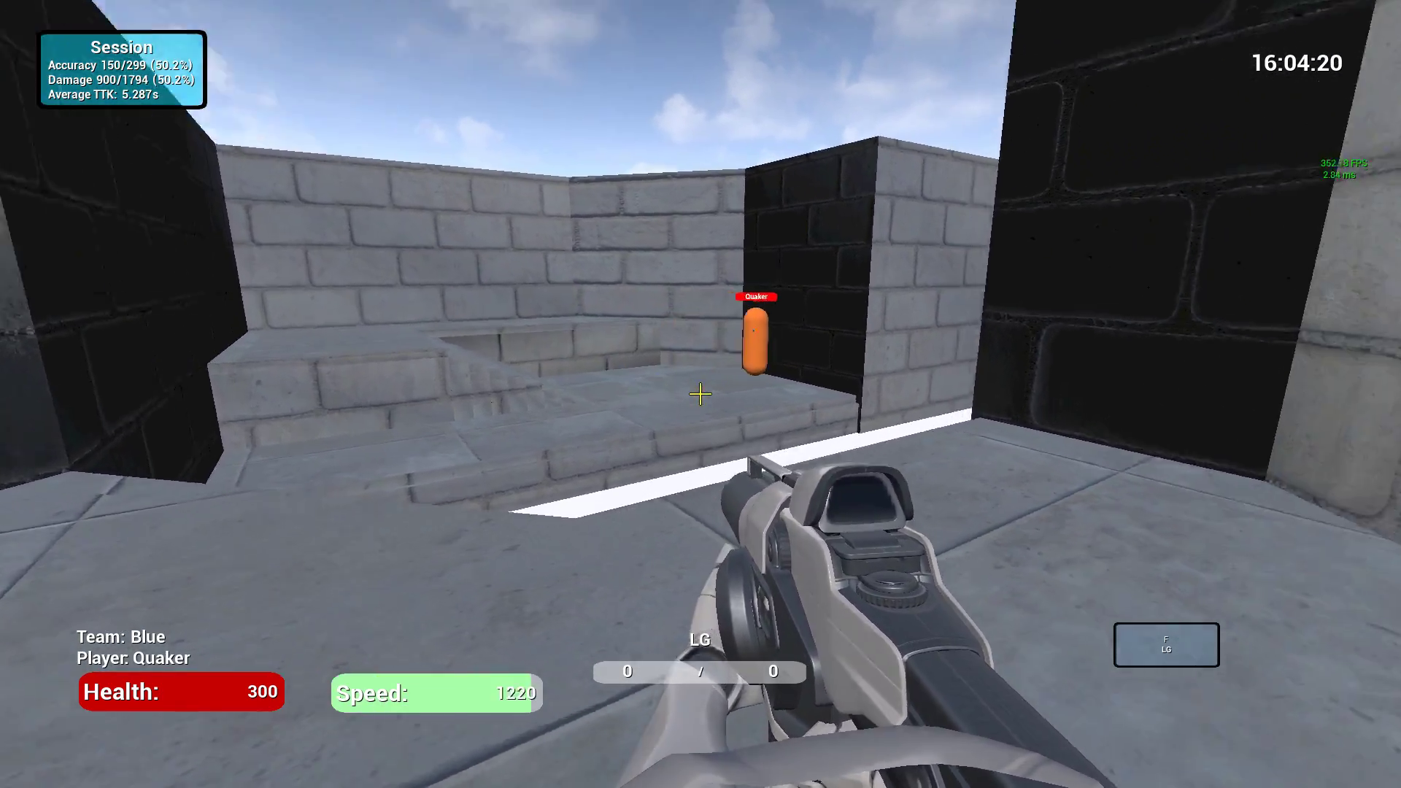
{"action": "key", "text": "d"}
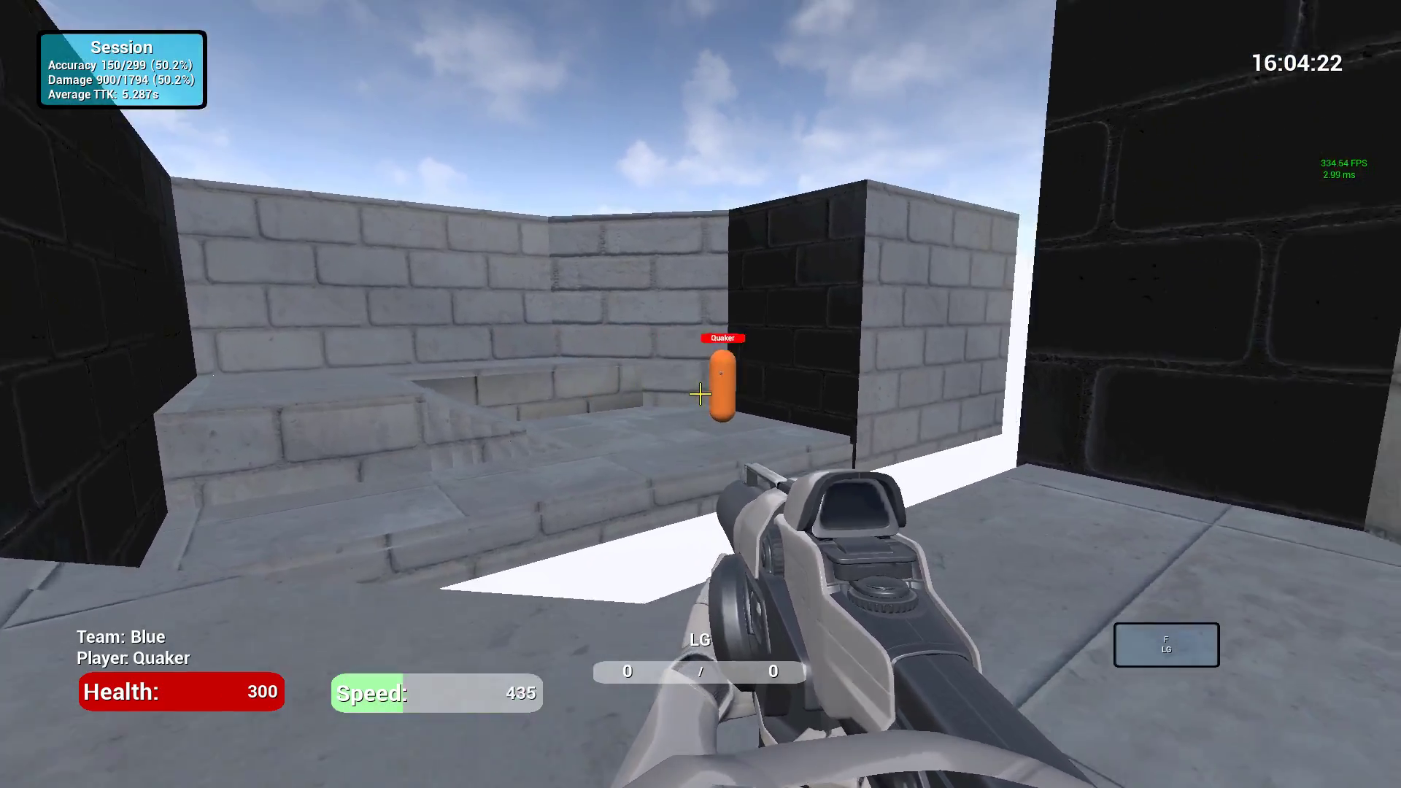
Step: Fire the LG at the Quaker bot while strafing until it is killed
{"action": "left_click", "coordinate": [701, 394]}
{"action": "key", "text": "d"}
{"action": "key", "text": "a"}
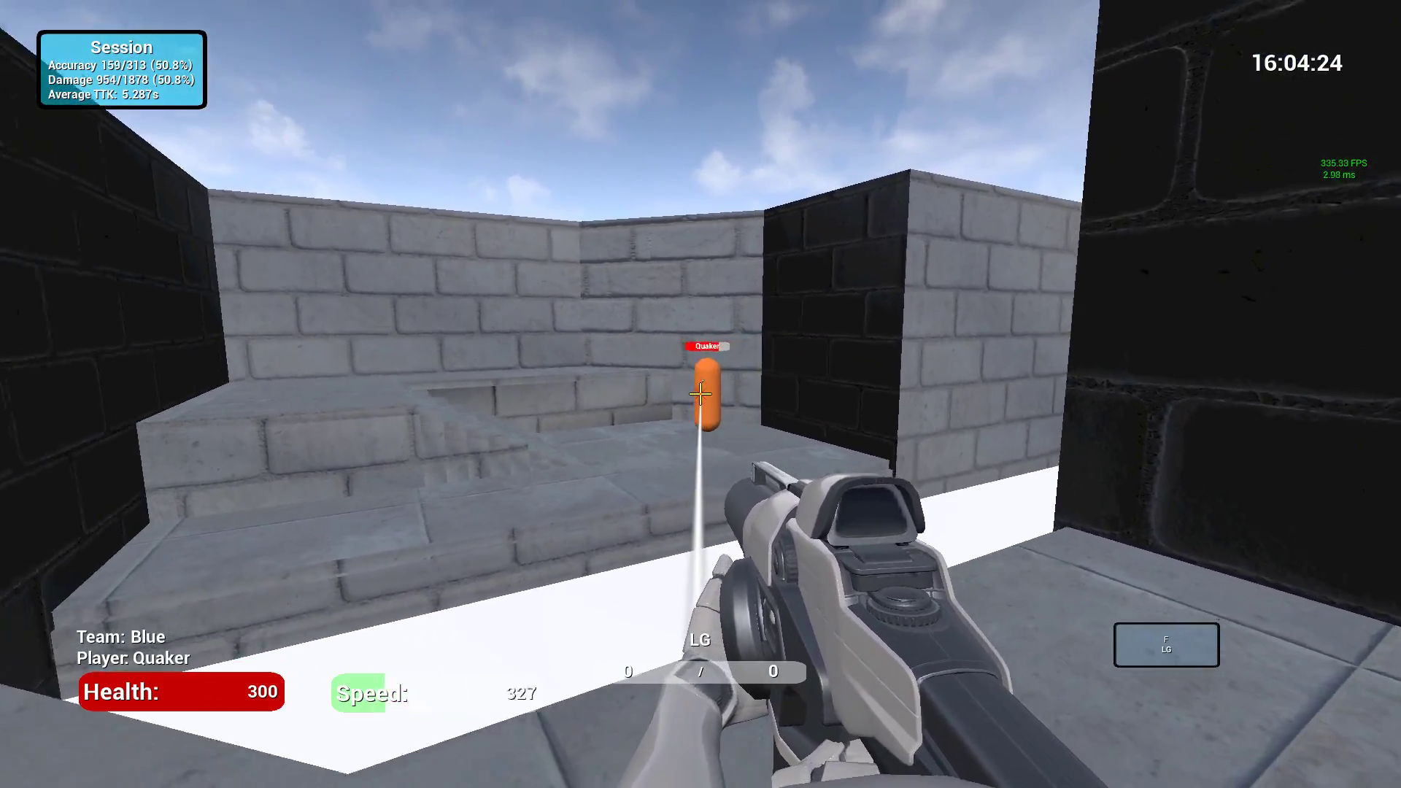
{"action": "key", "text": "d"}
{"action": "key", "text": "a"}
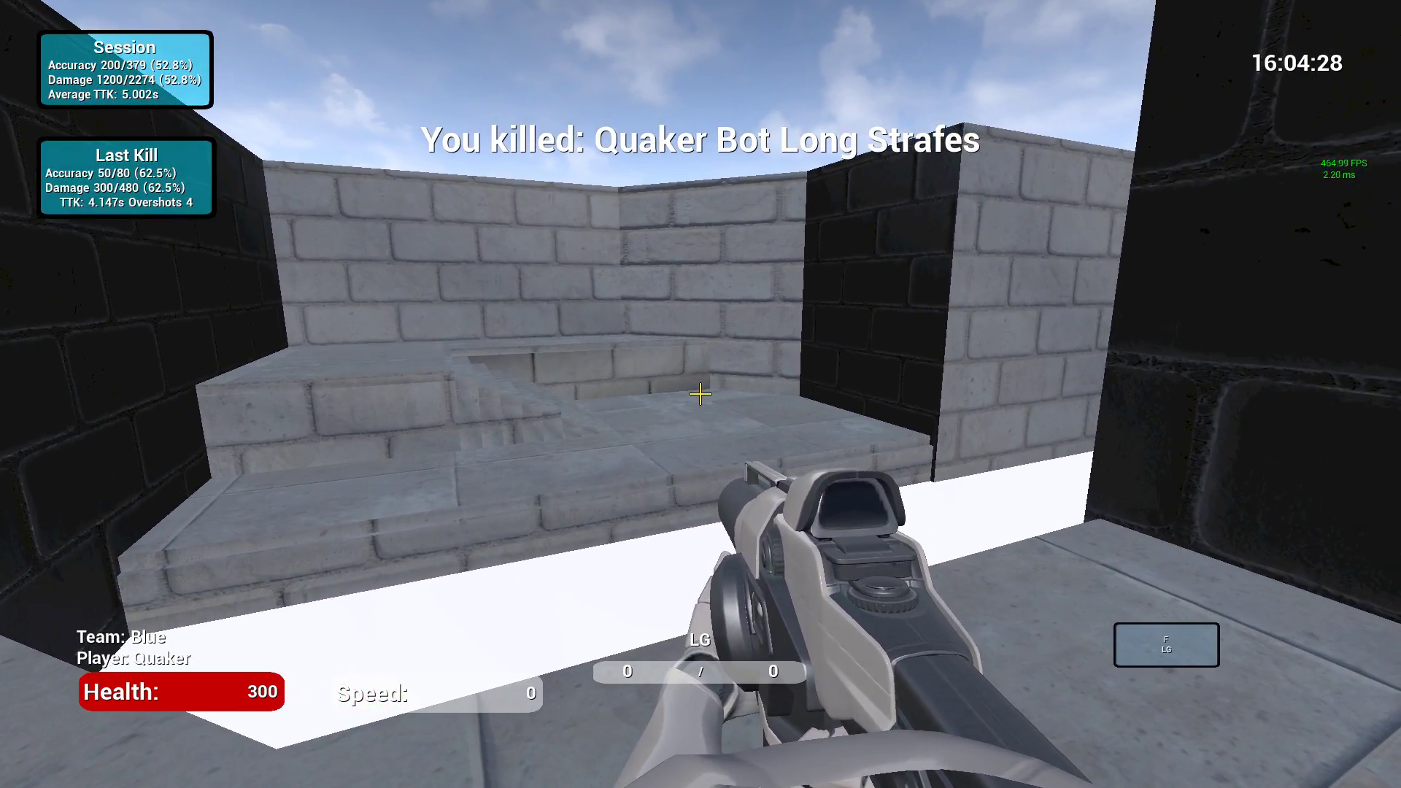
Step: Strafe around the respawned Quaker bot and hit it with bursts of LG fire
{"action": "key", "text": "w"}
{"action": "key", "text": "a"}
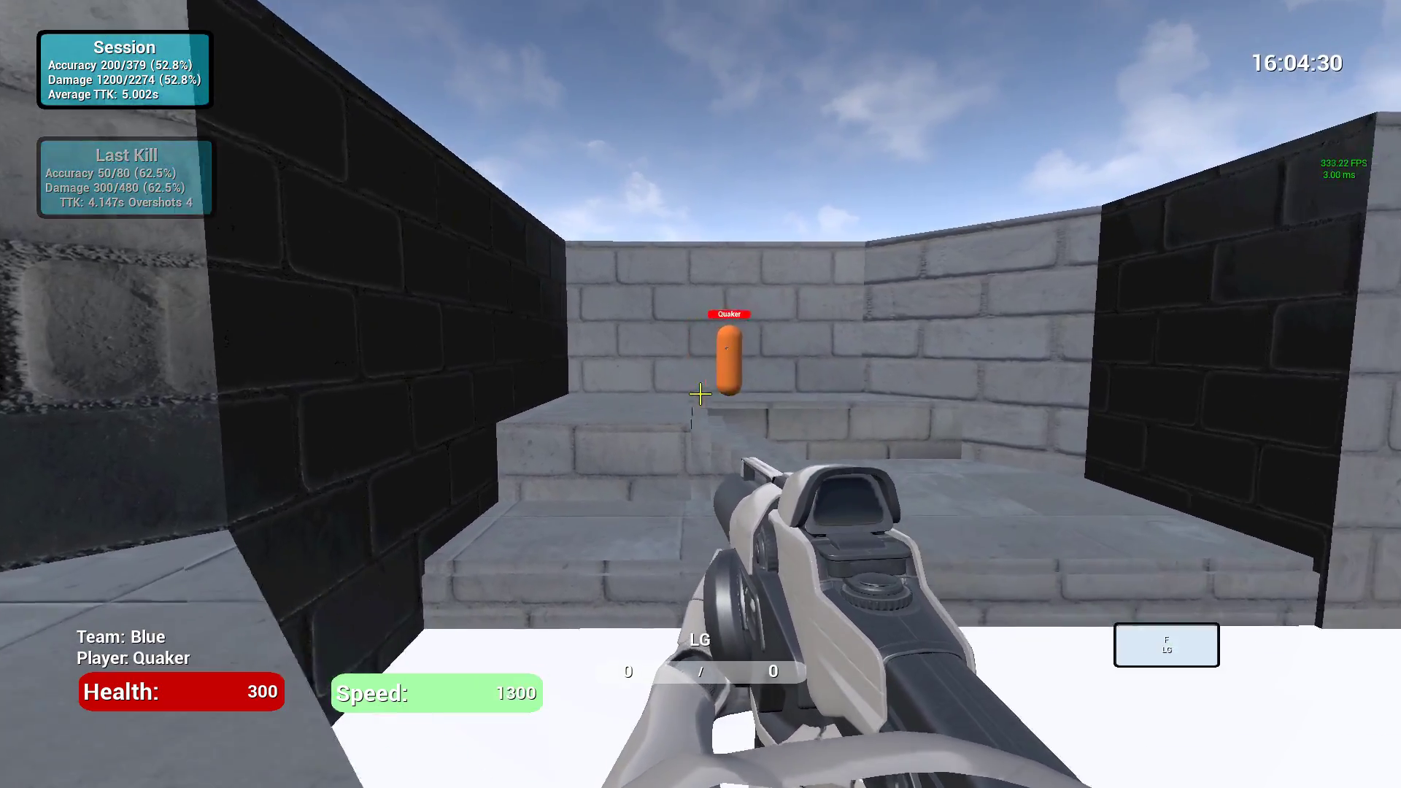
{"action": "key", "text": "d"}
{"action": "key", "text": "d"}
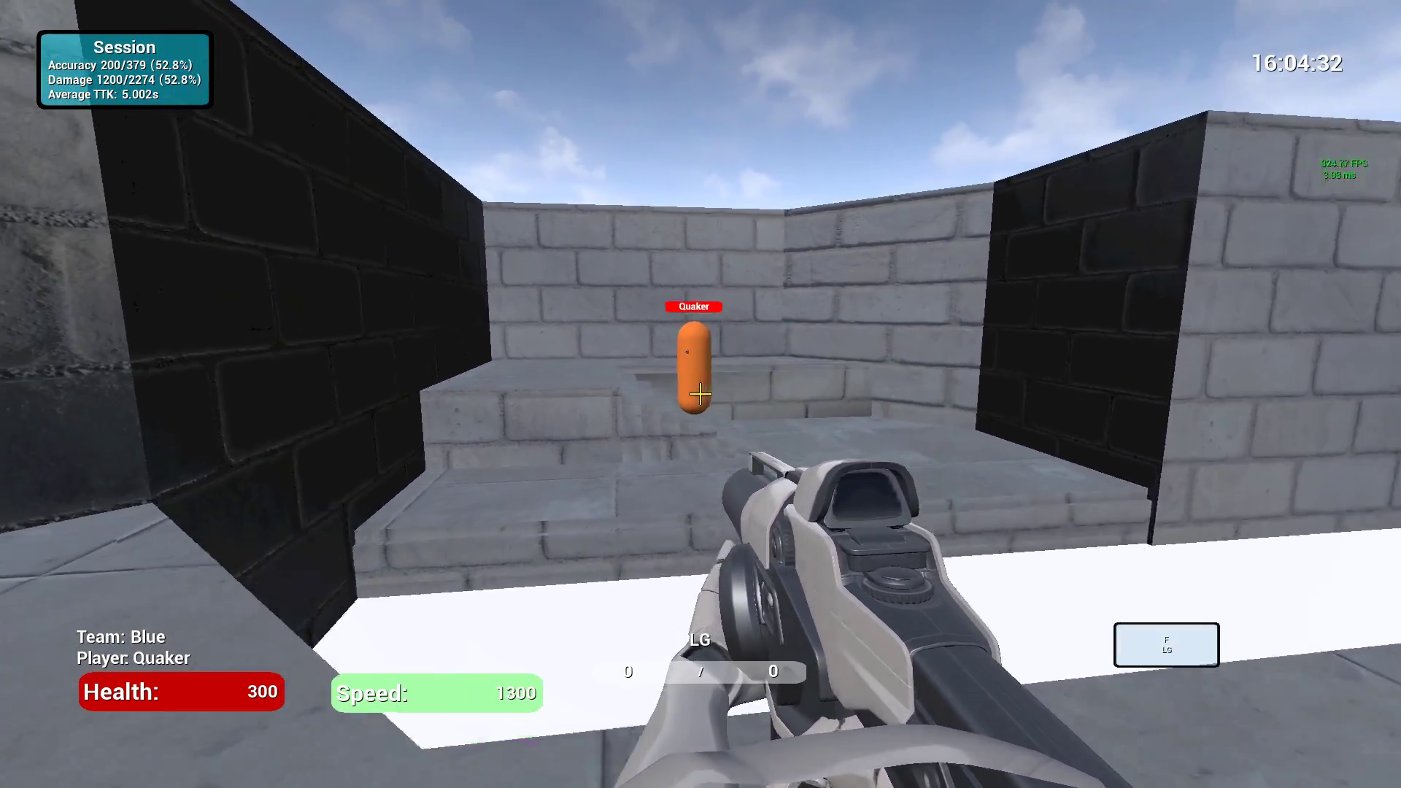
{"action": "key", "text": "a"}
{"action": "key", "text": "a"}
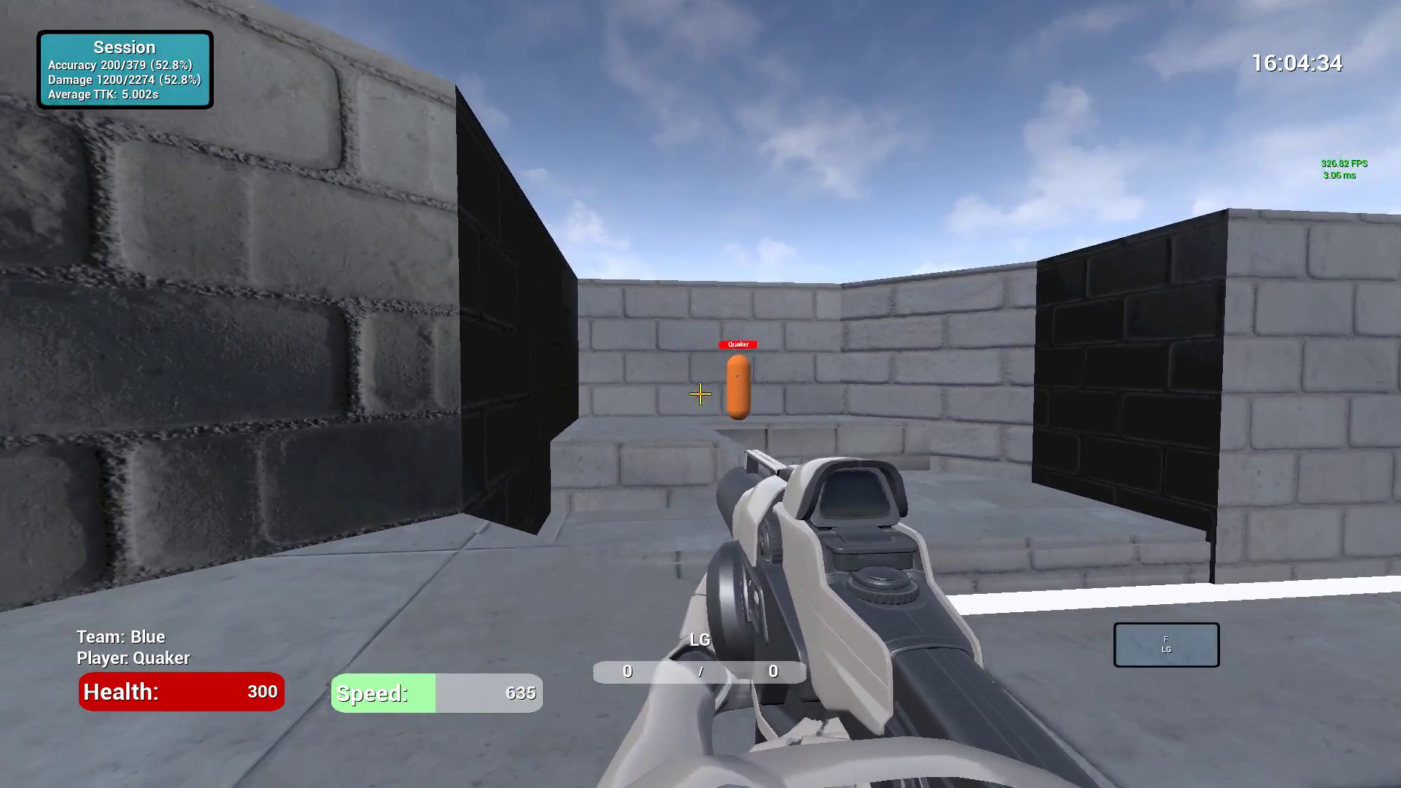
{"action": "left_click", "coordinate": [700, 394]}
{"action": "left_click", "coordinate": [700, 394]}
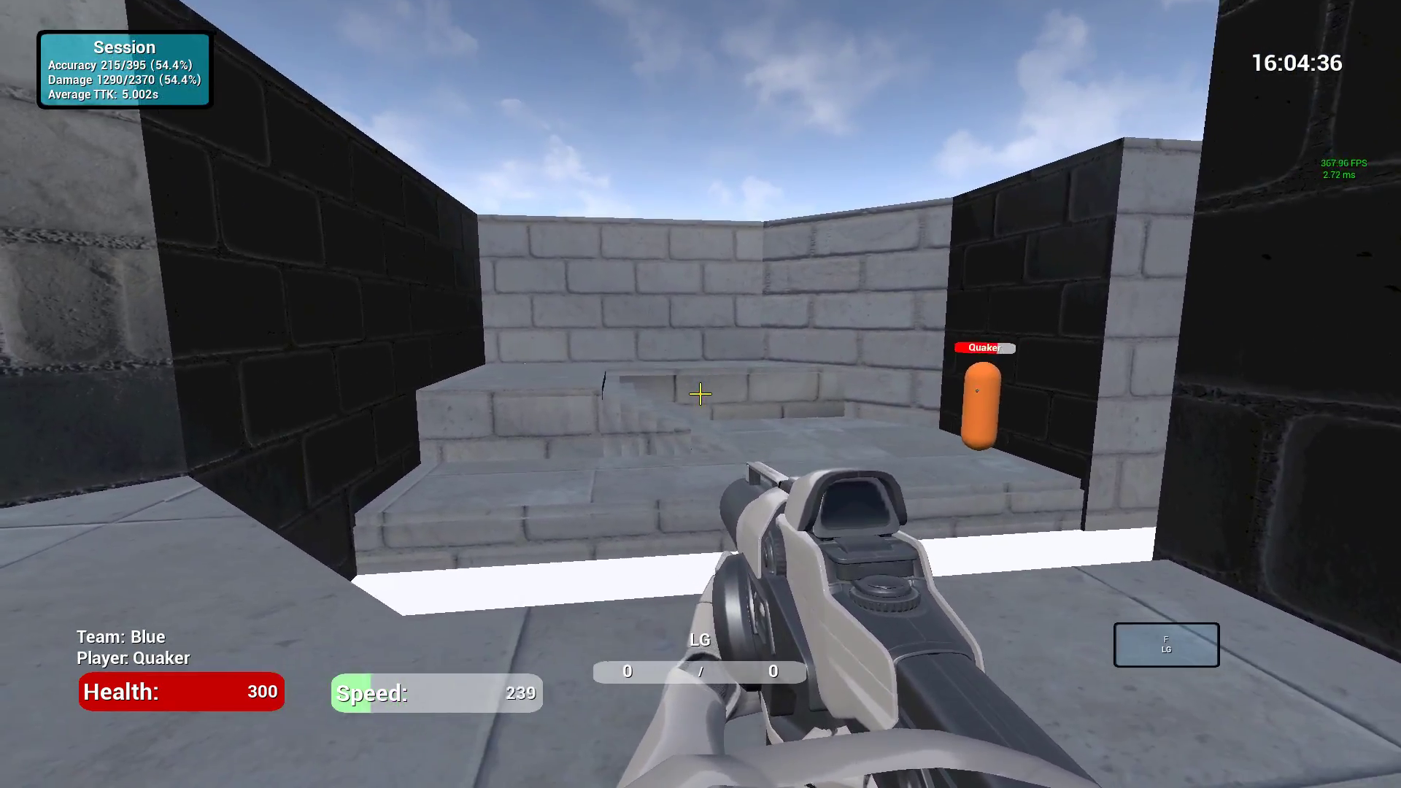
Step: Pause the game and examine the Steam Workshop and Local Files scenario lists
{"action": "key", "text": "Escape"}
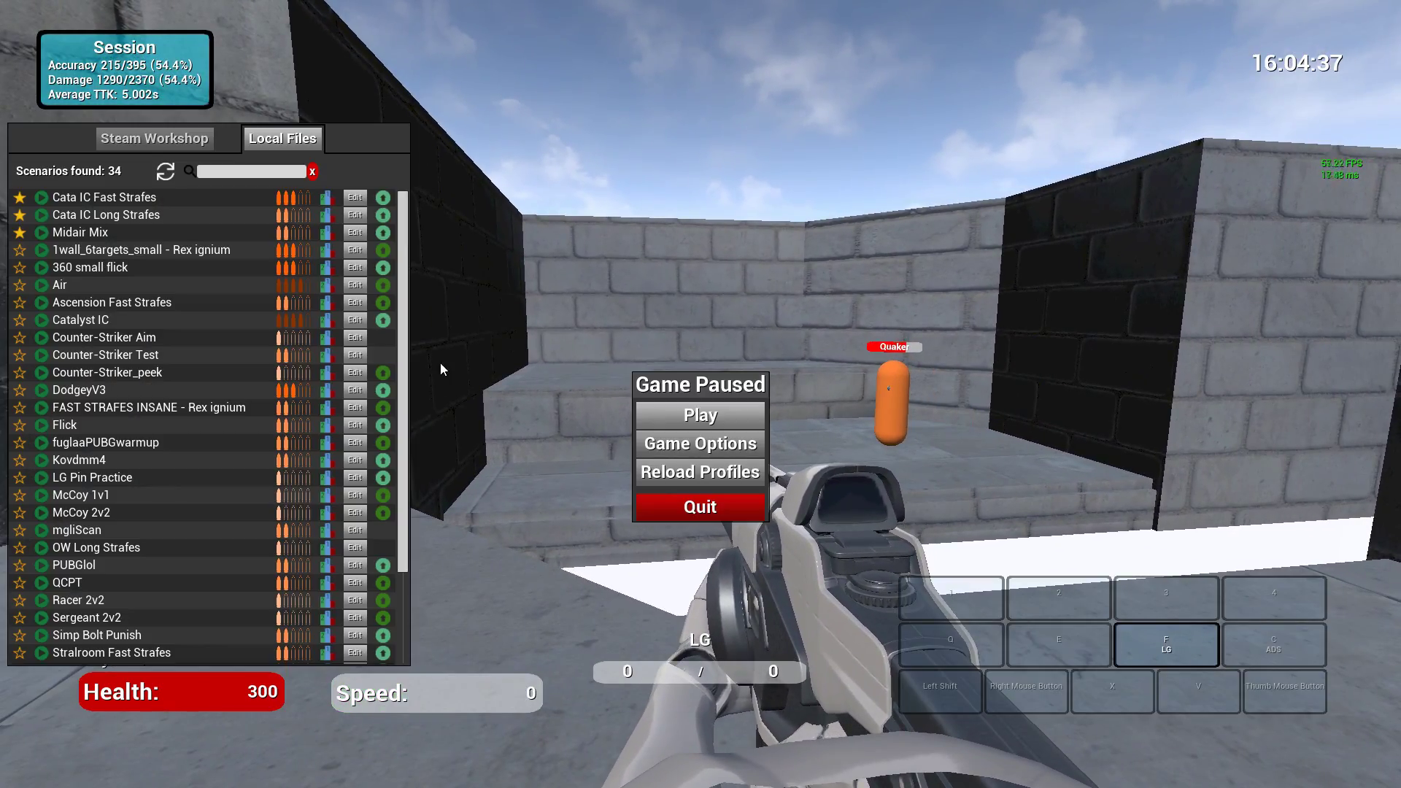
{"action": "left_click", "coordinate": [138, 140]}
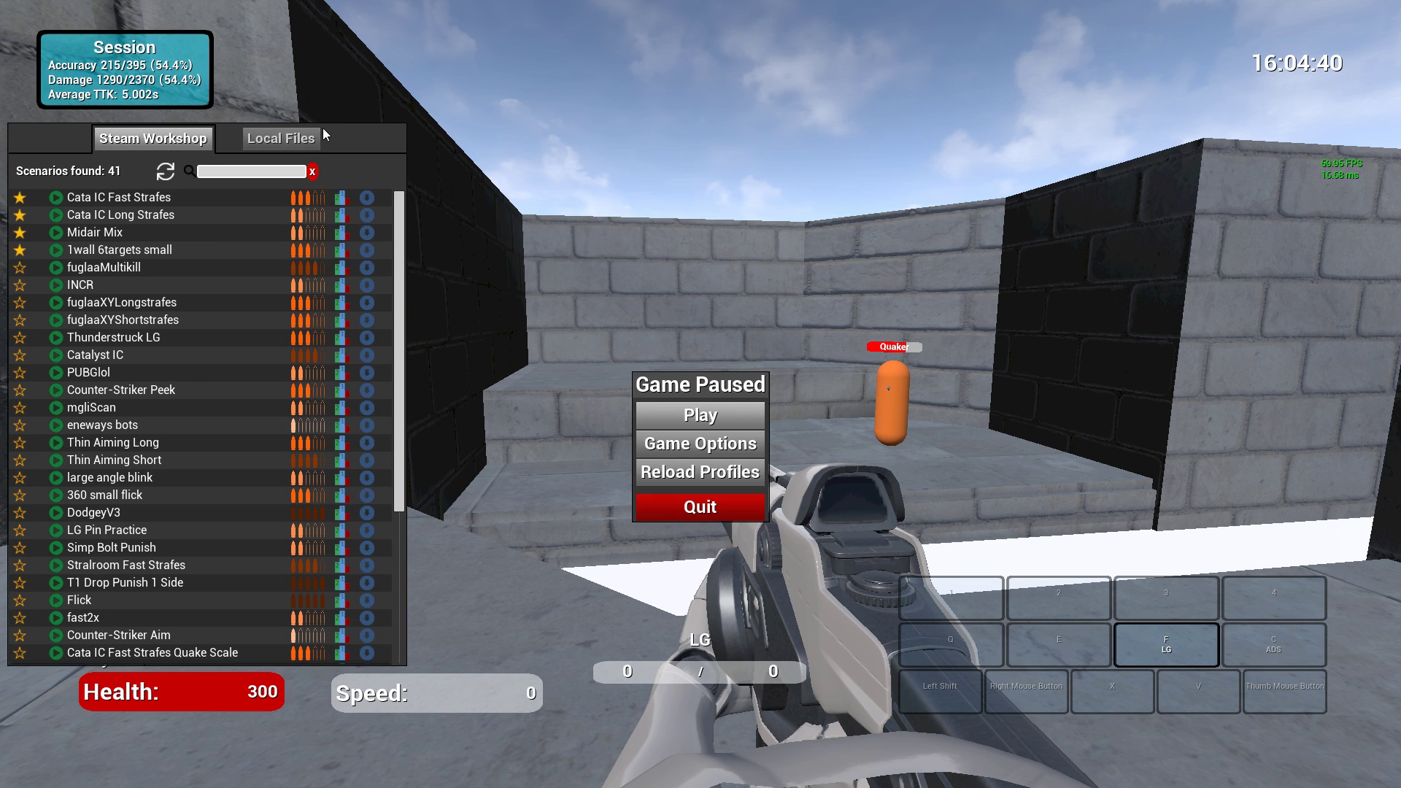
{"action": "left_click", "coordinate": [288, 138]}
{"action": "left_click", "coordinate": [201, 139]}
{"action": "scroll", "coordinate": [212, 235], "scroll_direction": "down", "scroll_amount": 5}
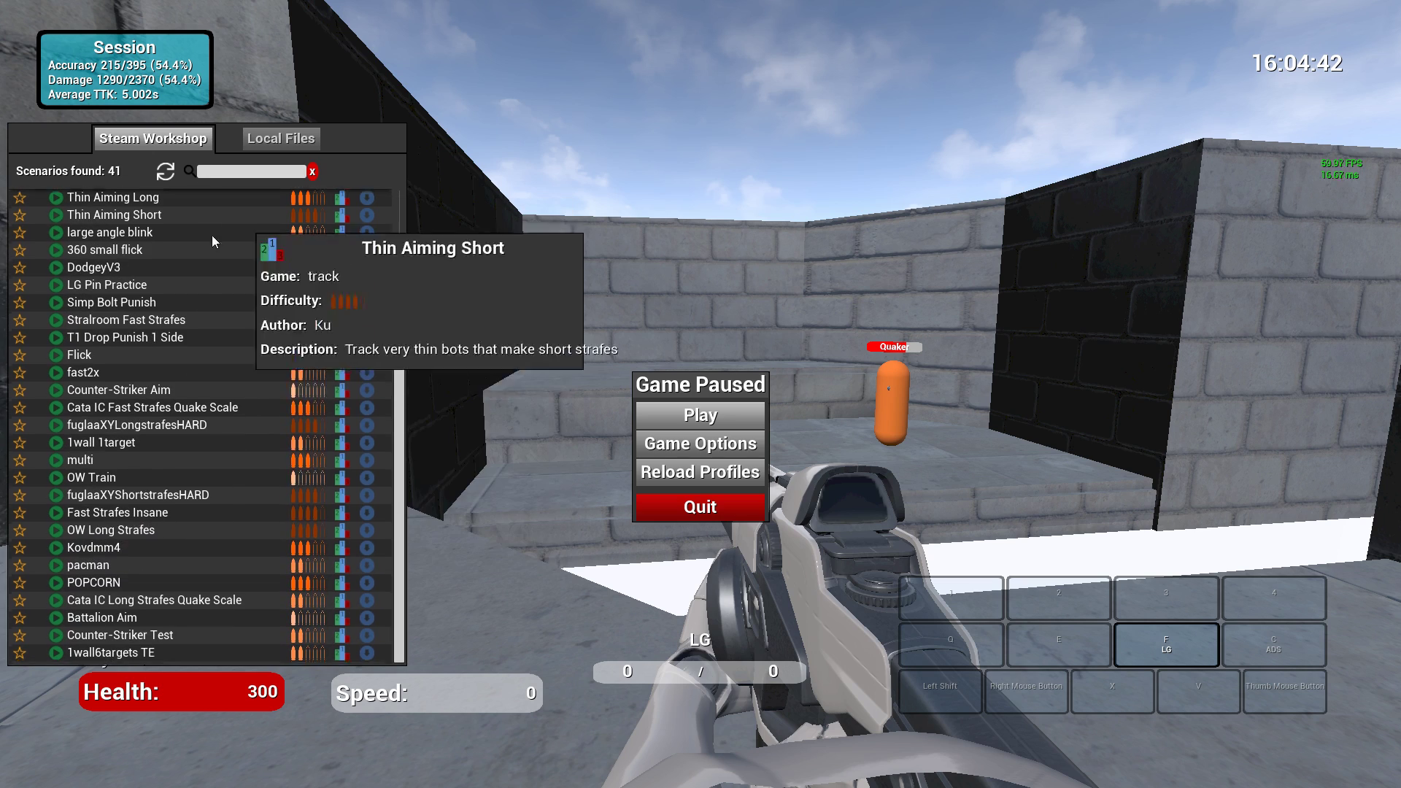
{"action": "scroll", "coordinate": [219, 263], "scroll_direction": "up", "scroll_amount": 5}
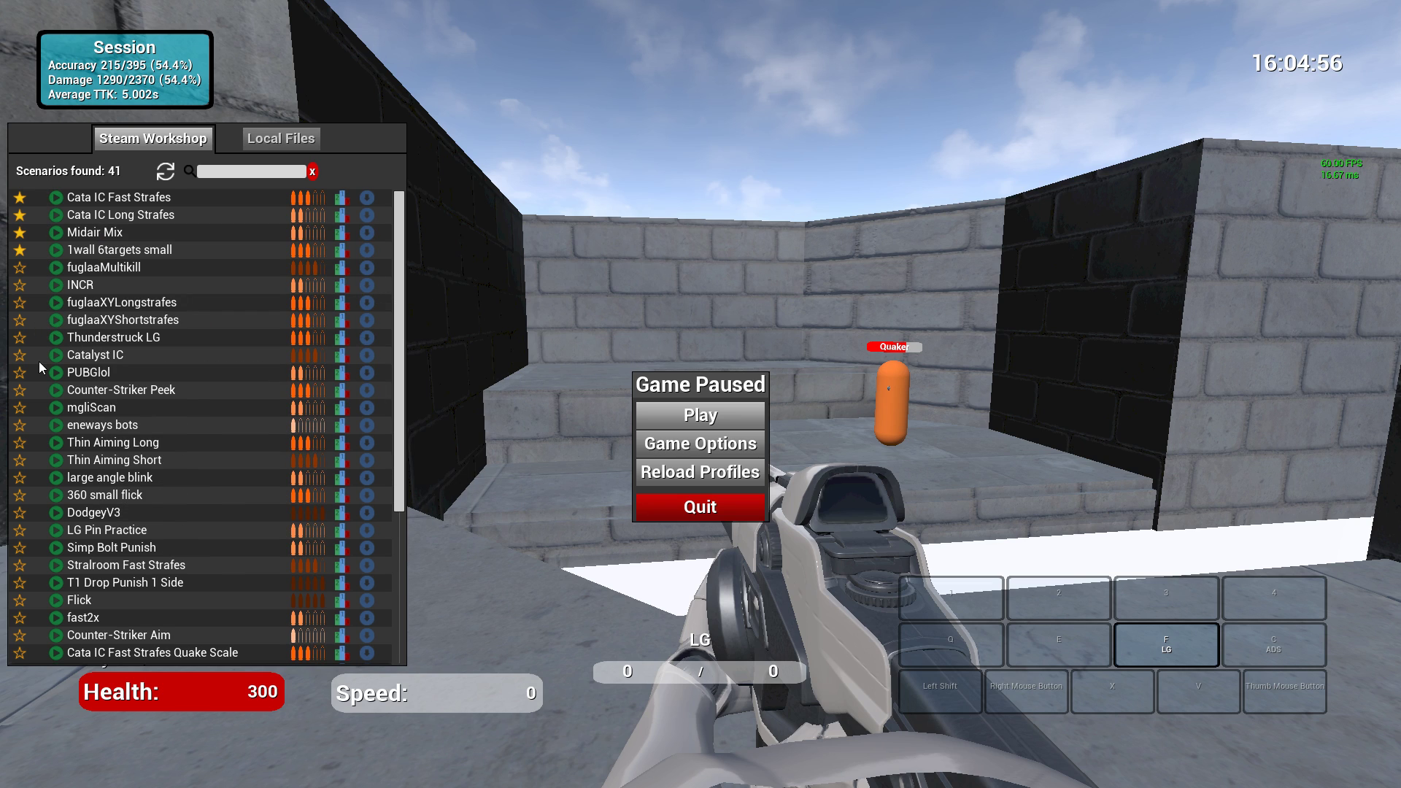
{"action": "scroll", "coordinate": [38, 361], "scroll_direction": "down", "scroll_amount": 6}
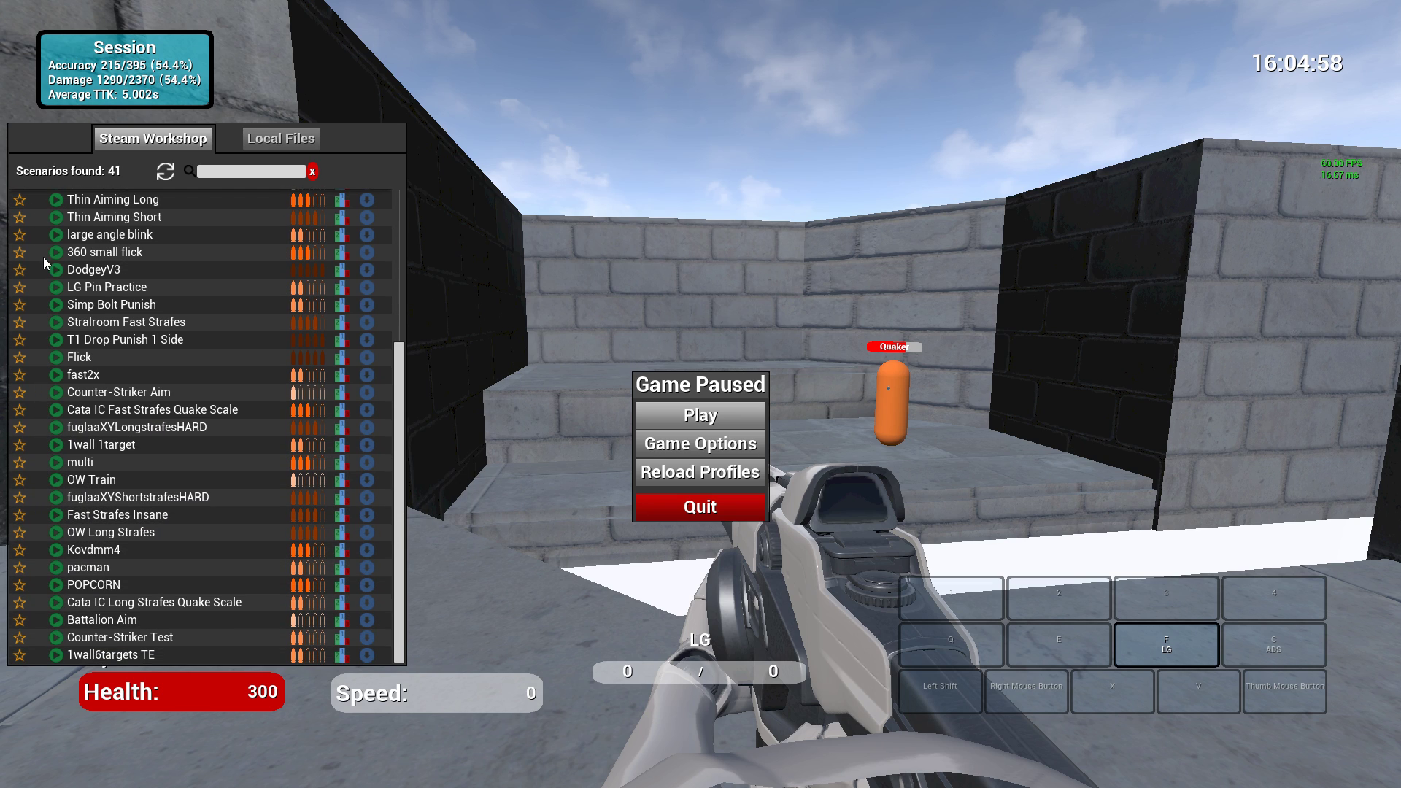
{"action": "scroll", "coordinate": [42, 256], "scroll_direction": "up", "scroll_amount": 6}
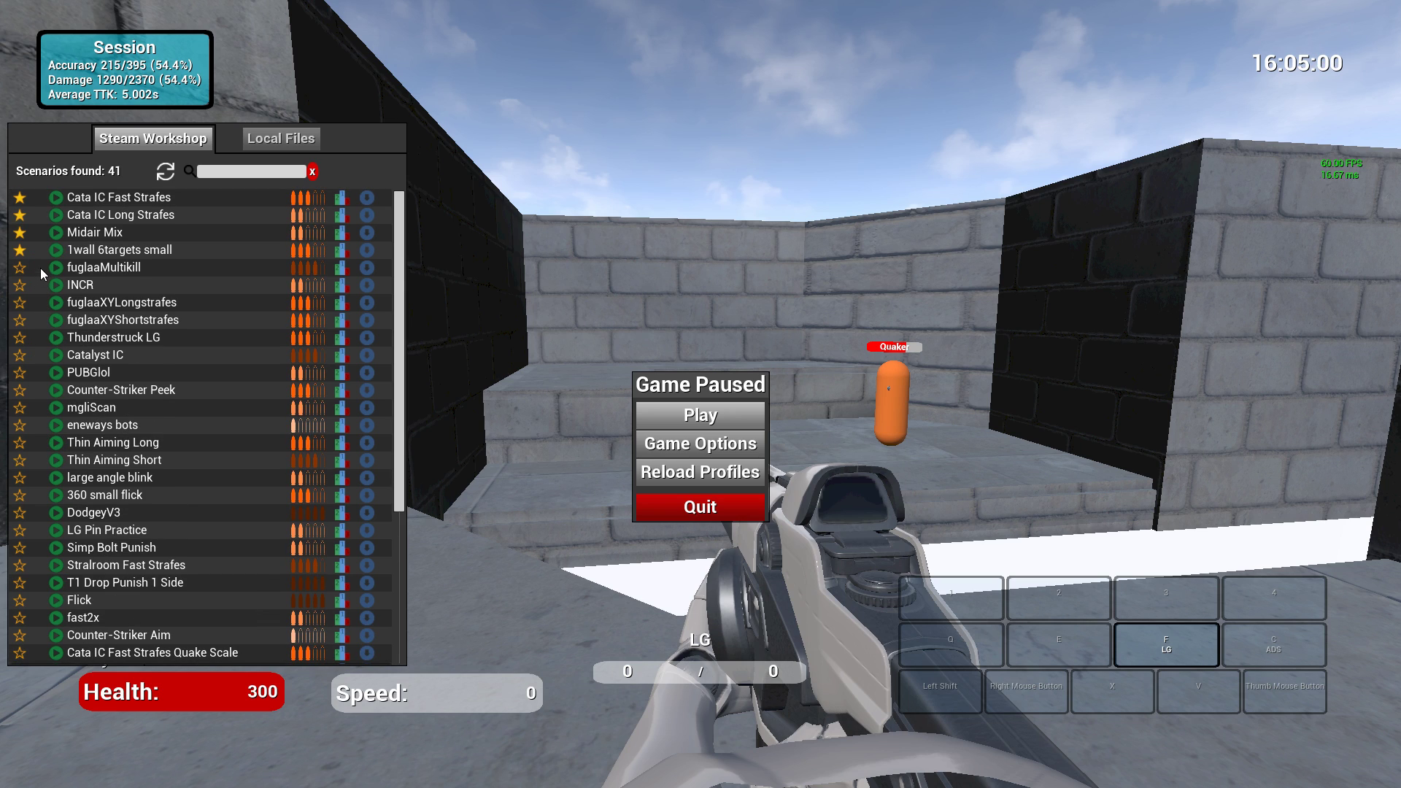
Step: Open the run options for the Cata IC Long Strafes scenario and review its scoring info and challenge rules
{"action": "mouse_move", "coordinate": [342, 194]}
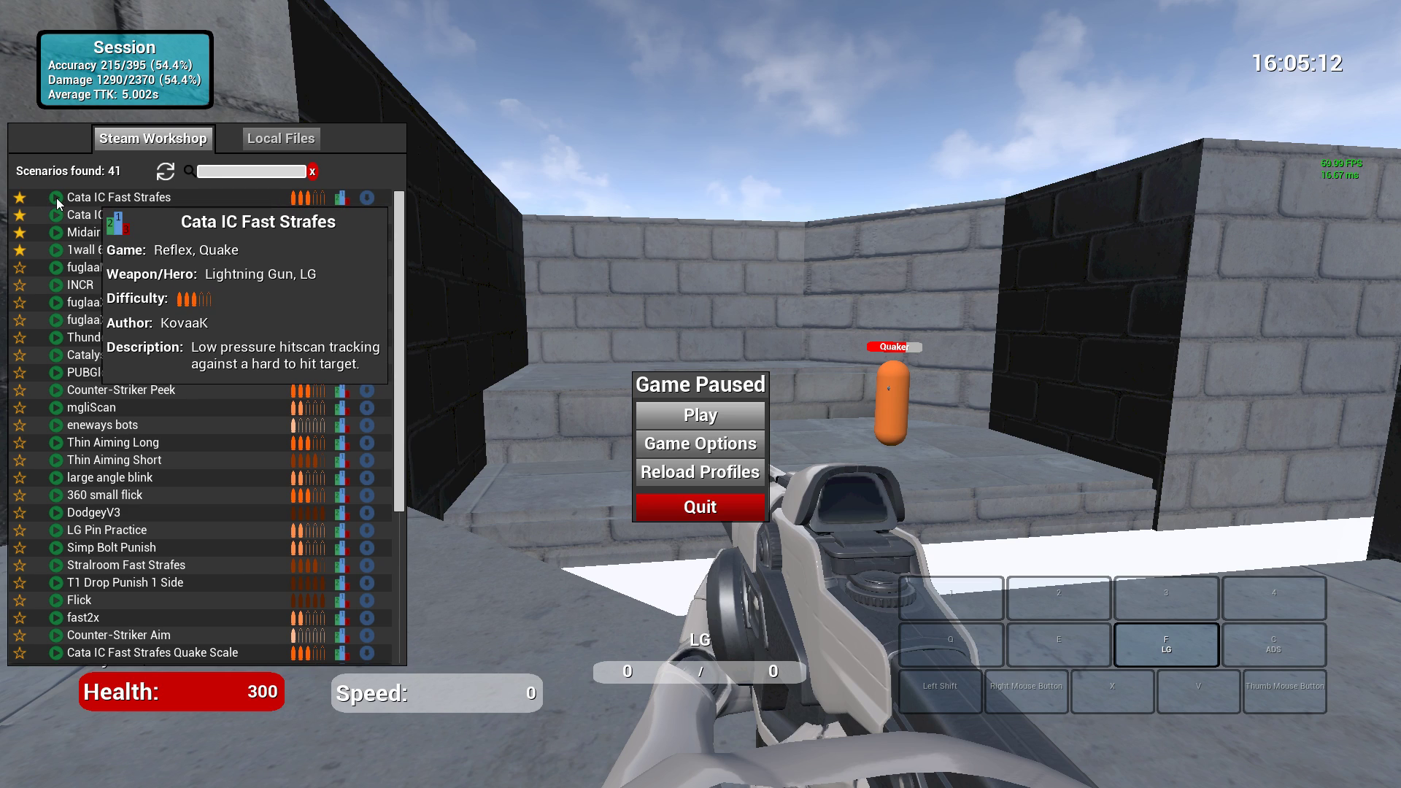
{"action": "left_click", "coordinate": [59, 216]}
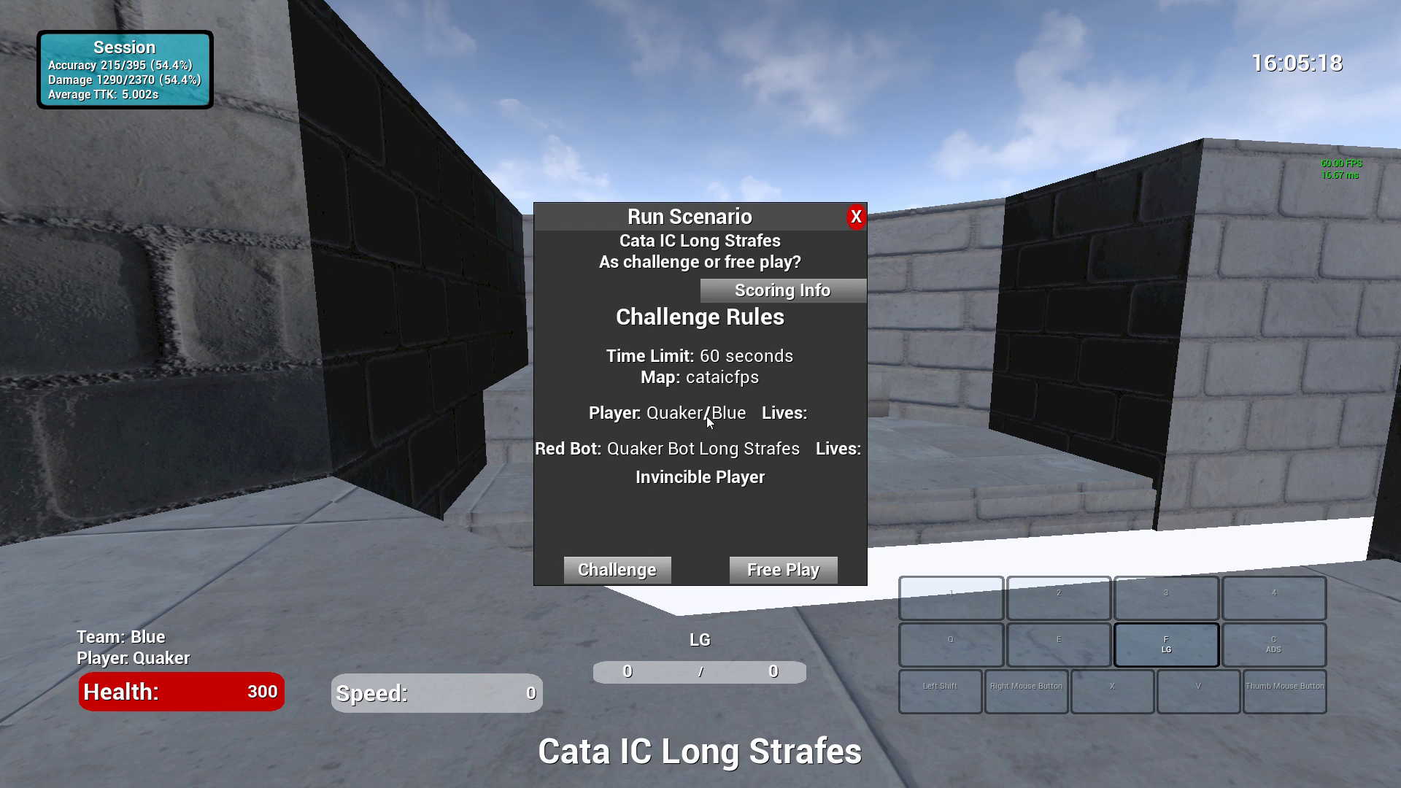
{"action": "left_click", "coordinate": [771, 292]}
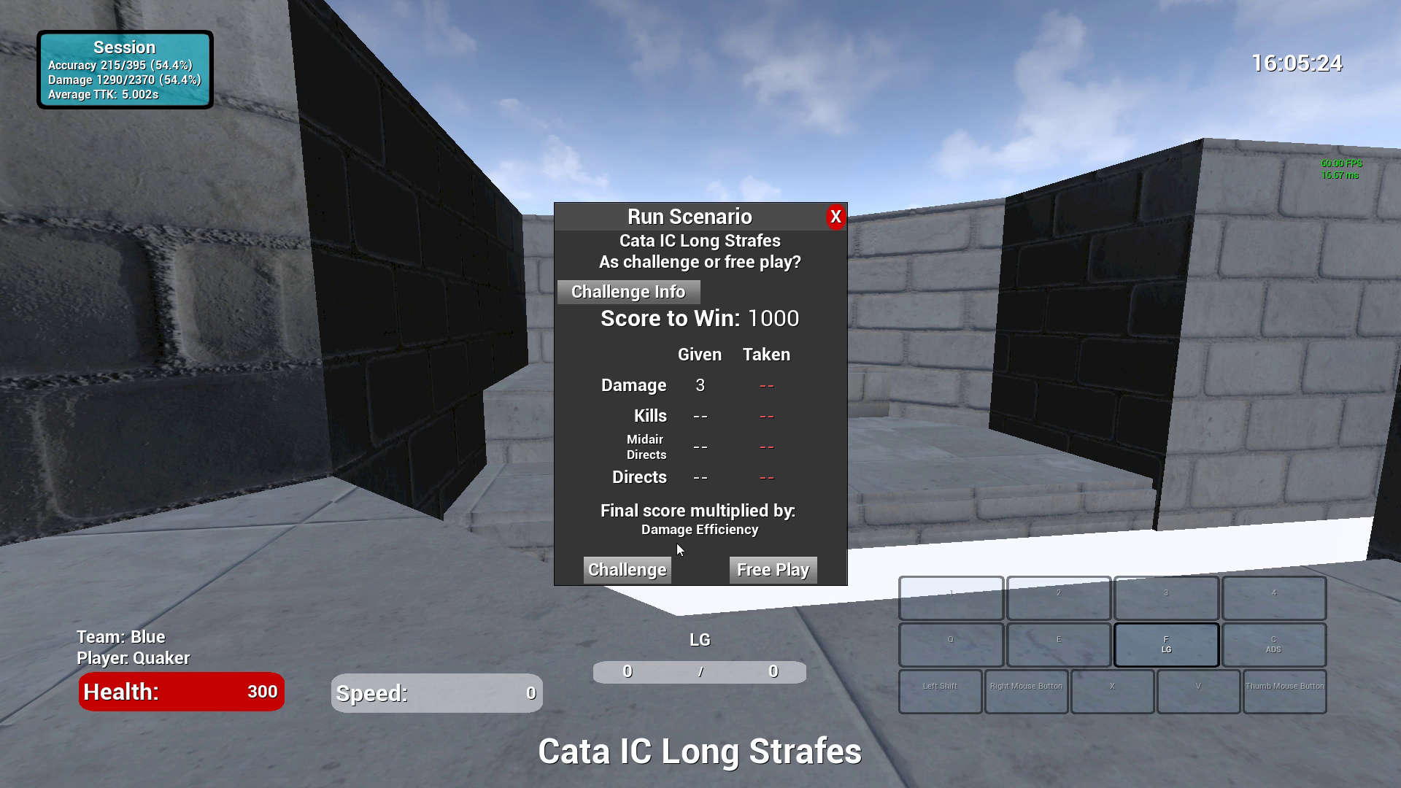
{"action": "left_click", "coordinate": [667, 291]}
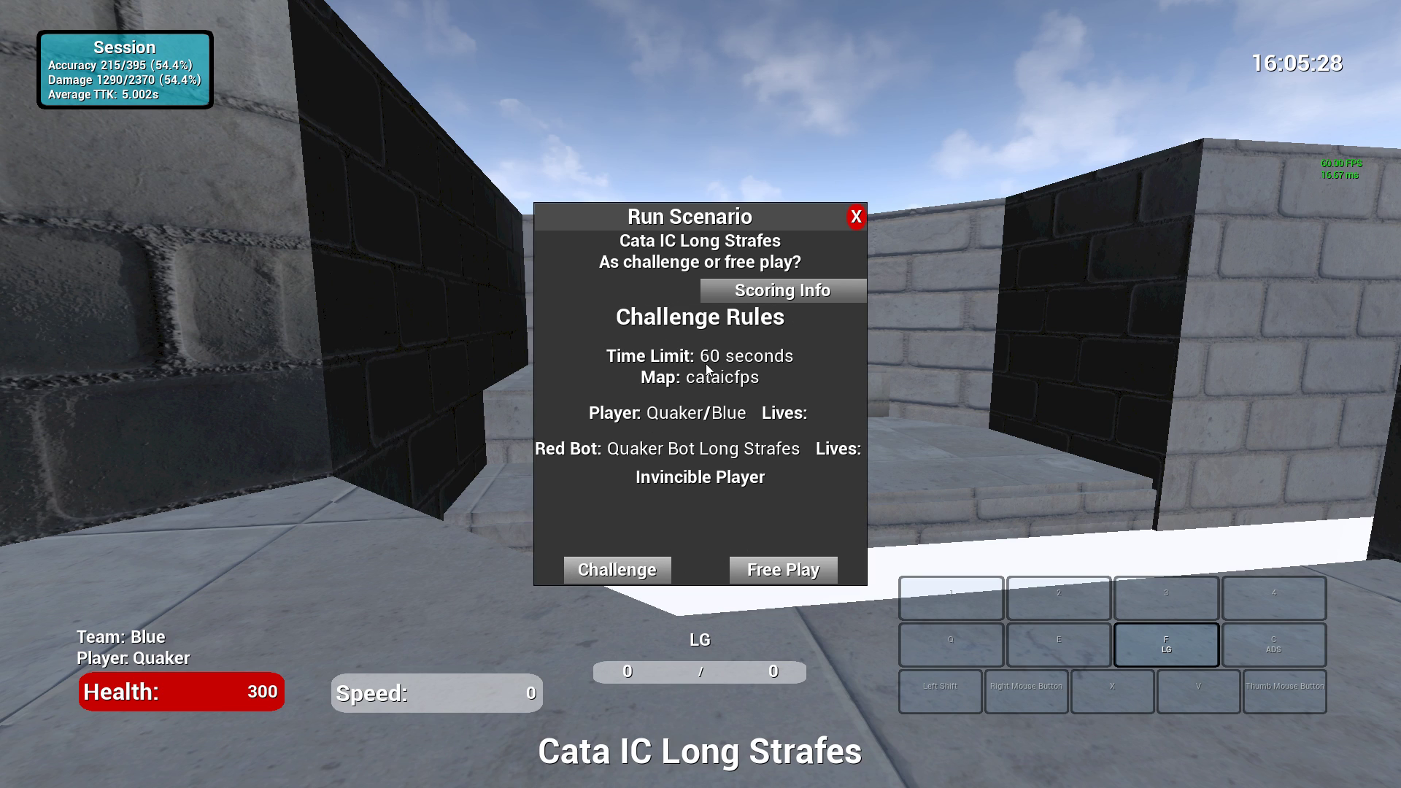
Step: Run Cata IC Long Strafes as a challenge and kill the first bot with the LG
{"action": "left_click", "coordinate": [634, 557]}
{"action": "key", "text": "Escape"}
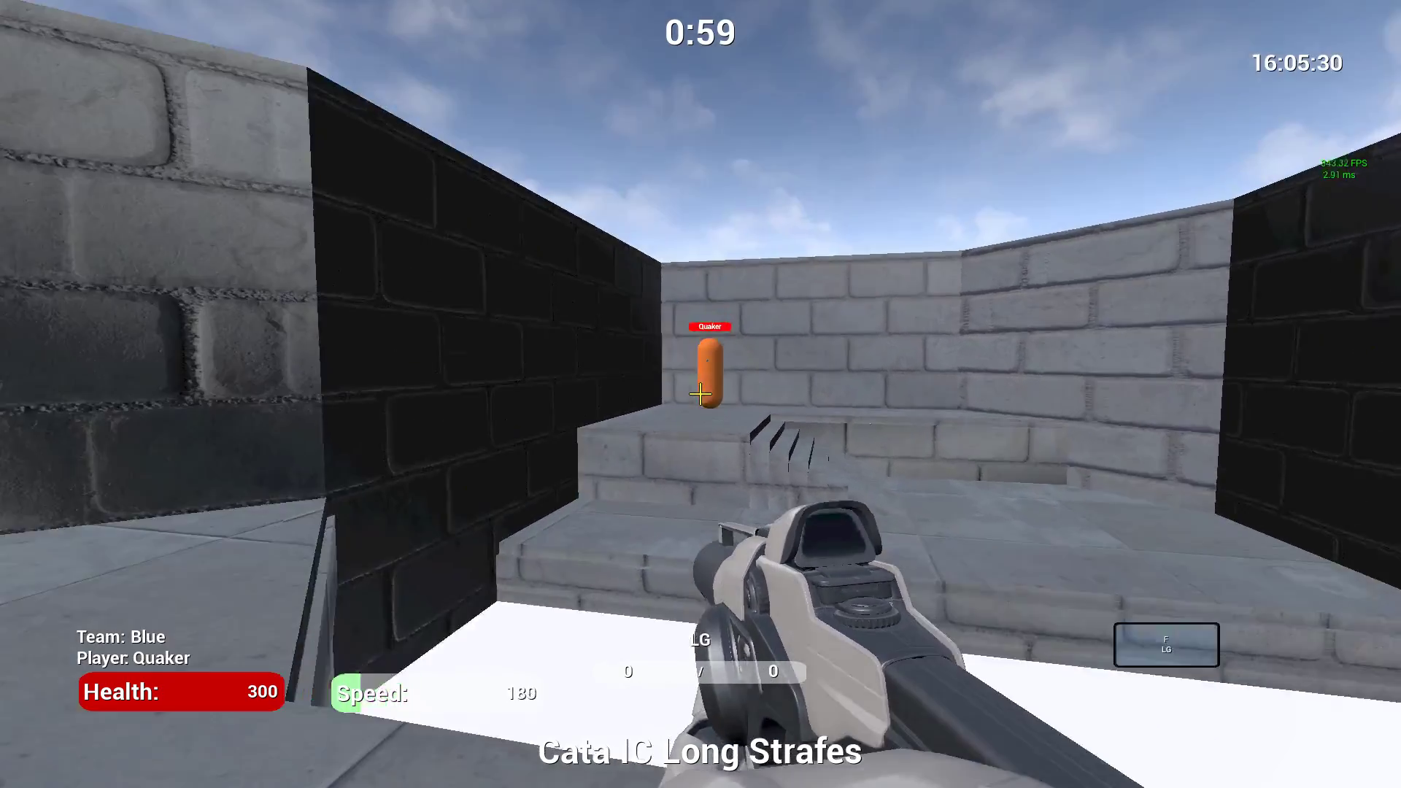
{"action": "left_click", "coordinate": [700, 394]}
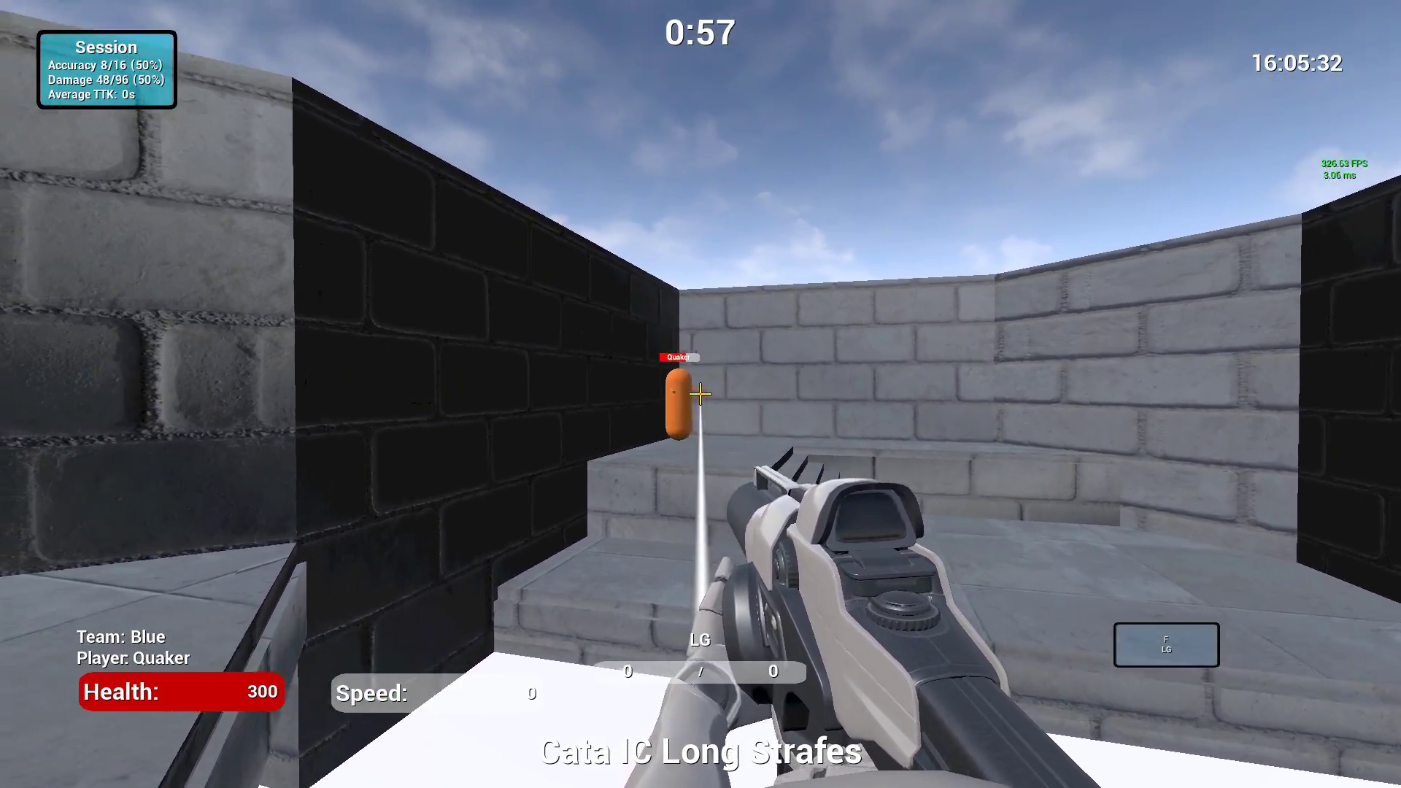
{"action": "key", "text": "a"}
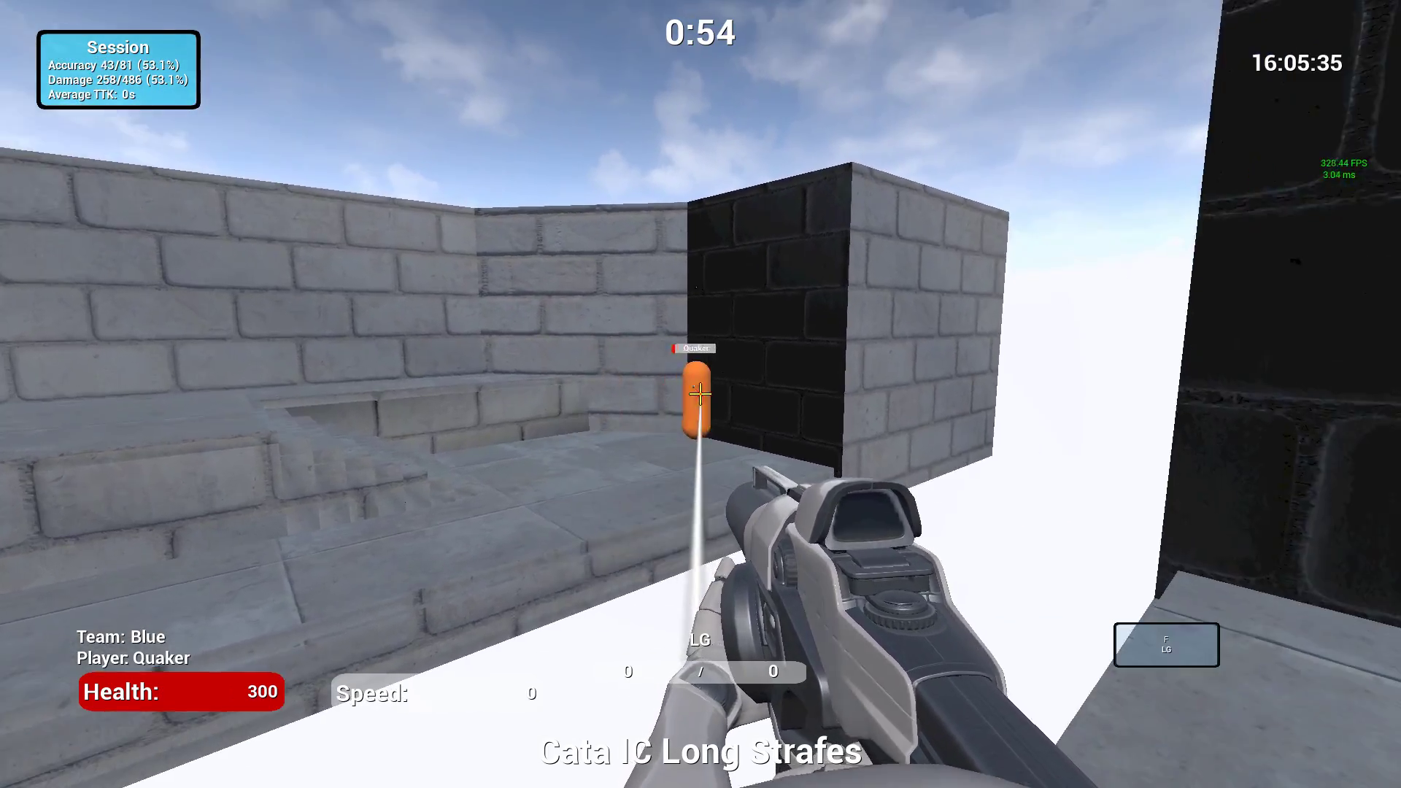
{"action": "left_click_drag", "start_coordinate": [700, 394], "coordinate": [700, 394]}
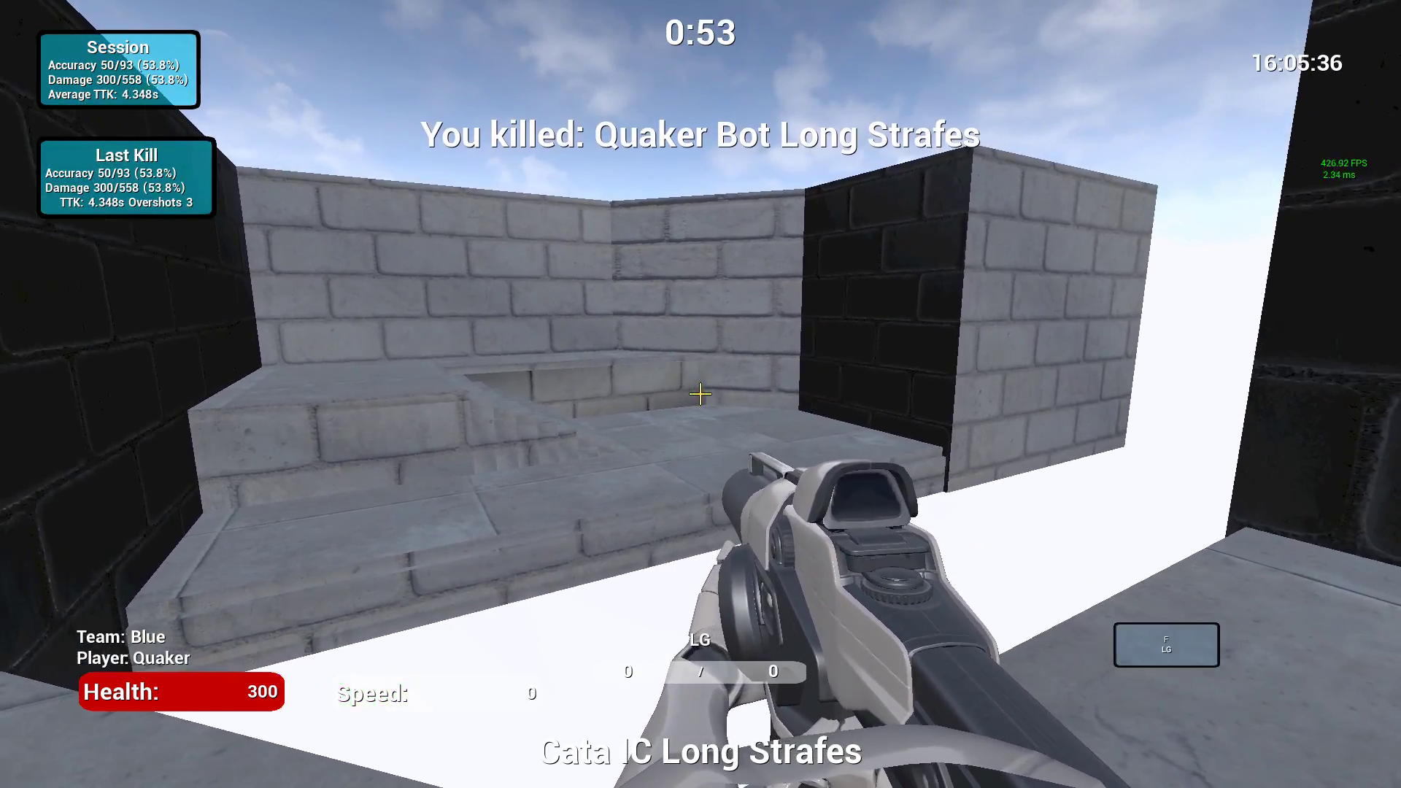
Step: Pause the challenge and relaunch Cata IC Long Strafes in free play mode
{"action": "key", "text": "Escape"}
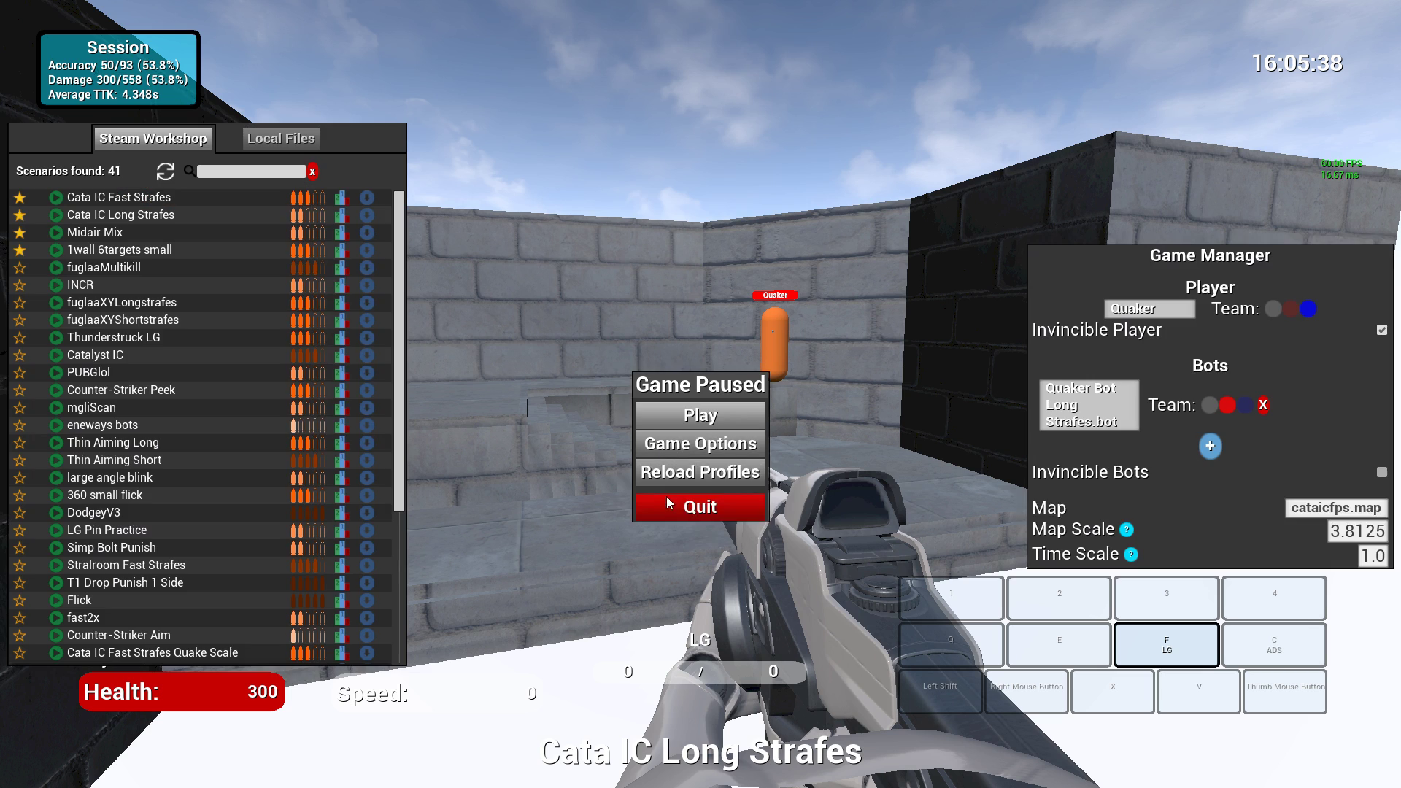
{"action": "mouse_move", "coordinate": [199, 231]}
{"action": "left_click", "coordinate": [56, 215]}
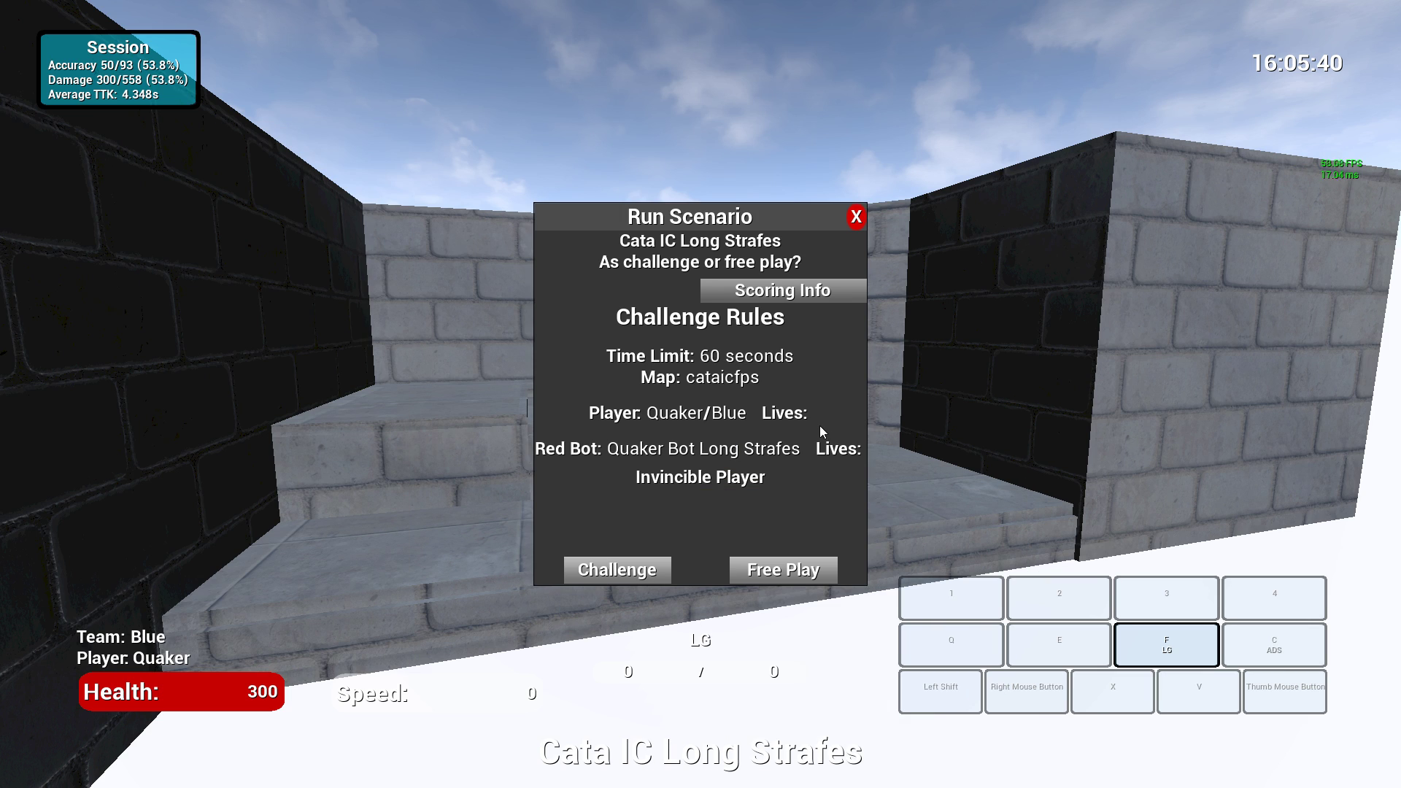
{"action": "left_click", "coordinate": [791, 569]}
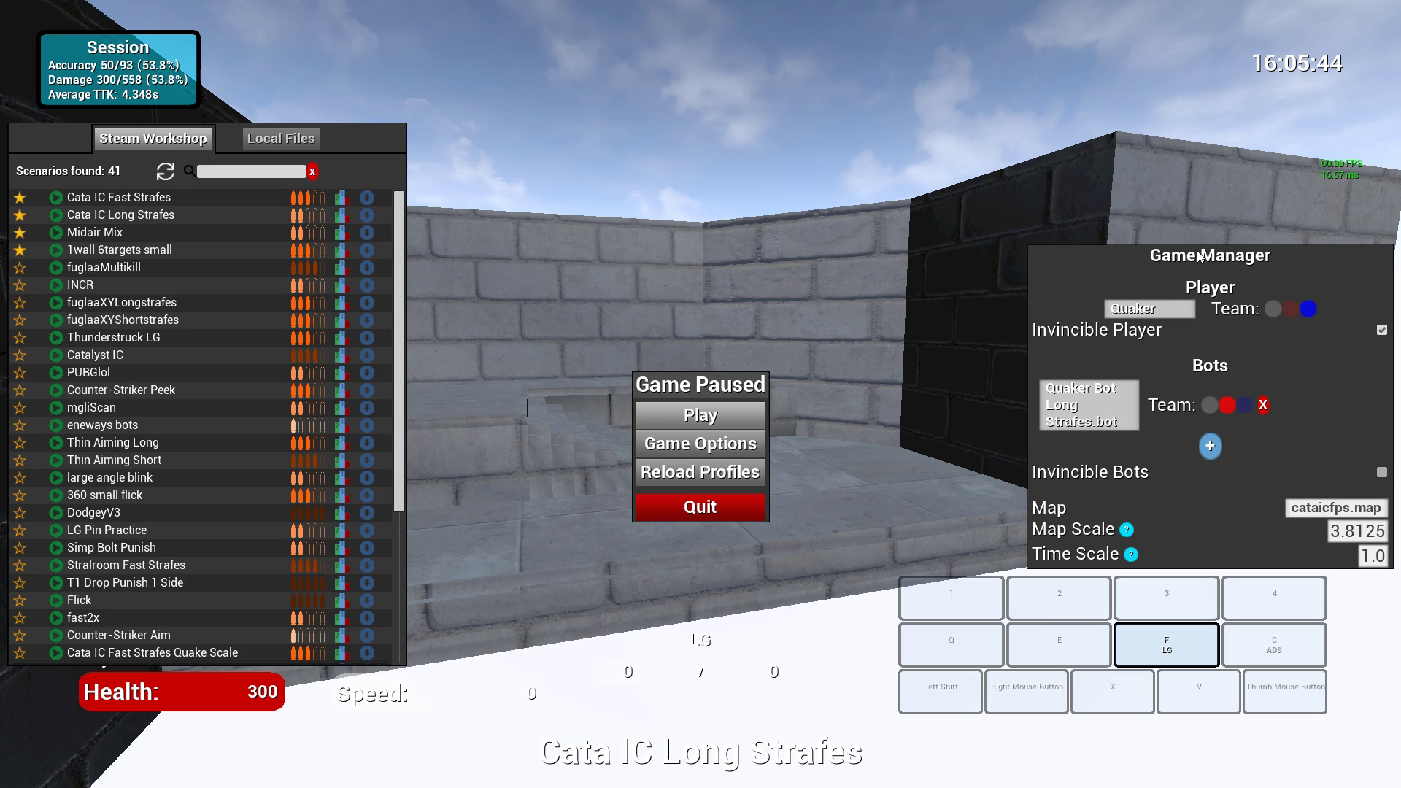
Step: Choose Quaker as the player profile and Quaker Bot Long Strafes.bot as the bot profile in the Game Manager
{"action": "left_click", "coordinate": [1176, 305]}
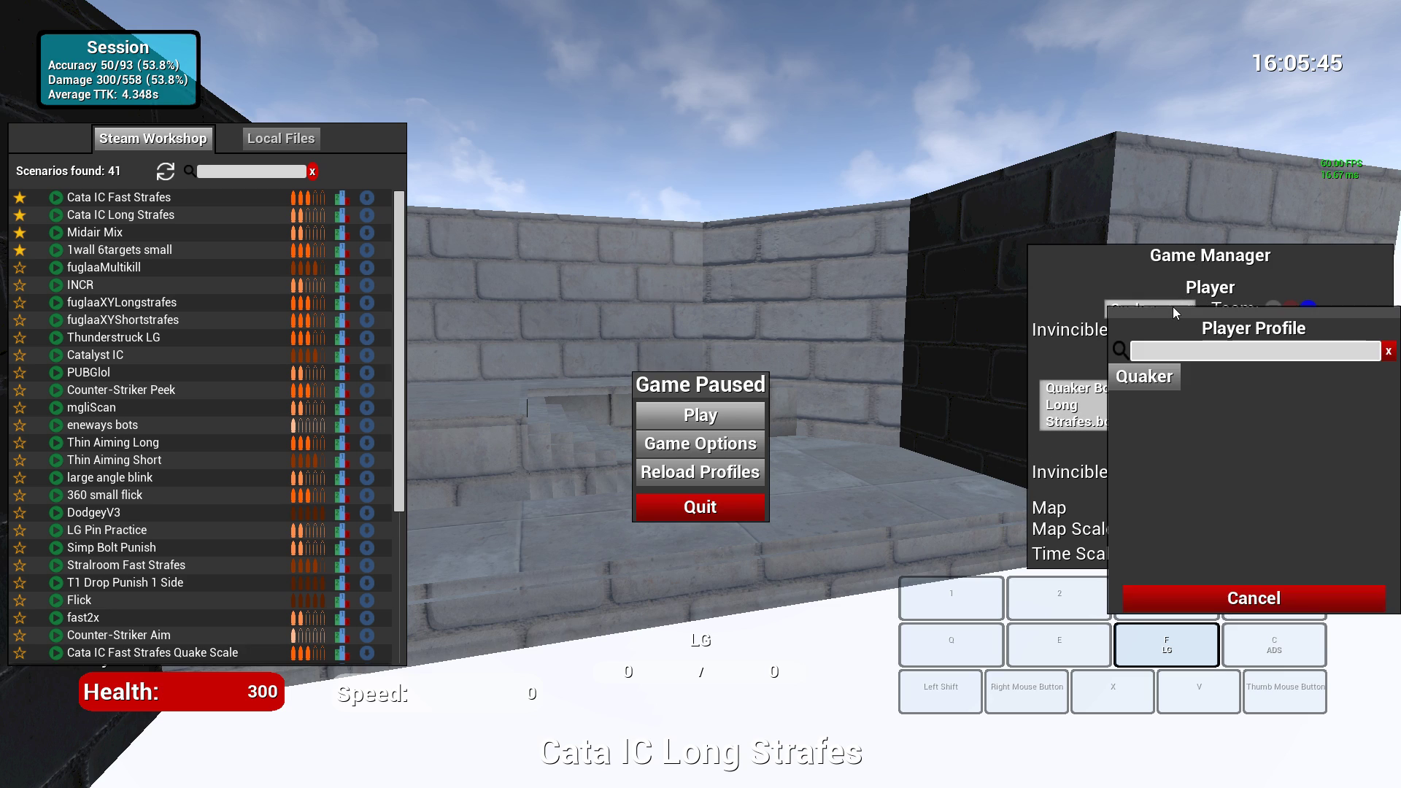
{"action": "left_click", "coordinate": [1159, 381]}
{"action": "left_click", "coordinate": [1135, 413]}
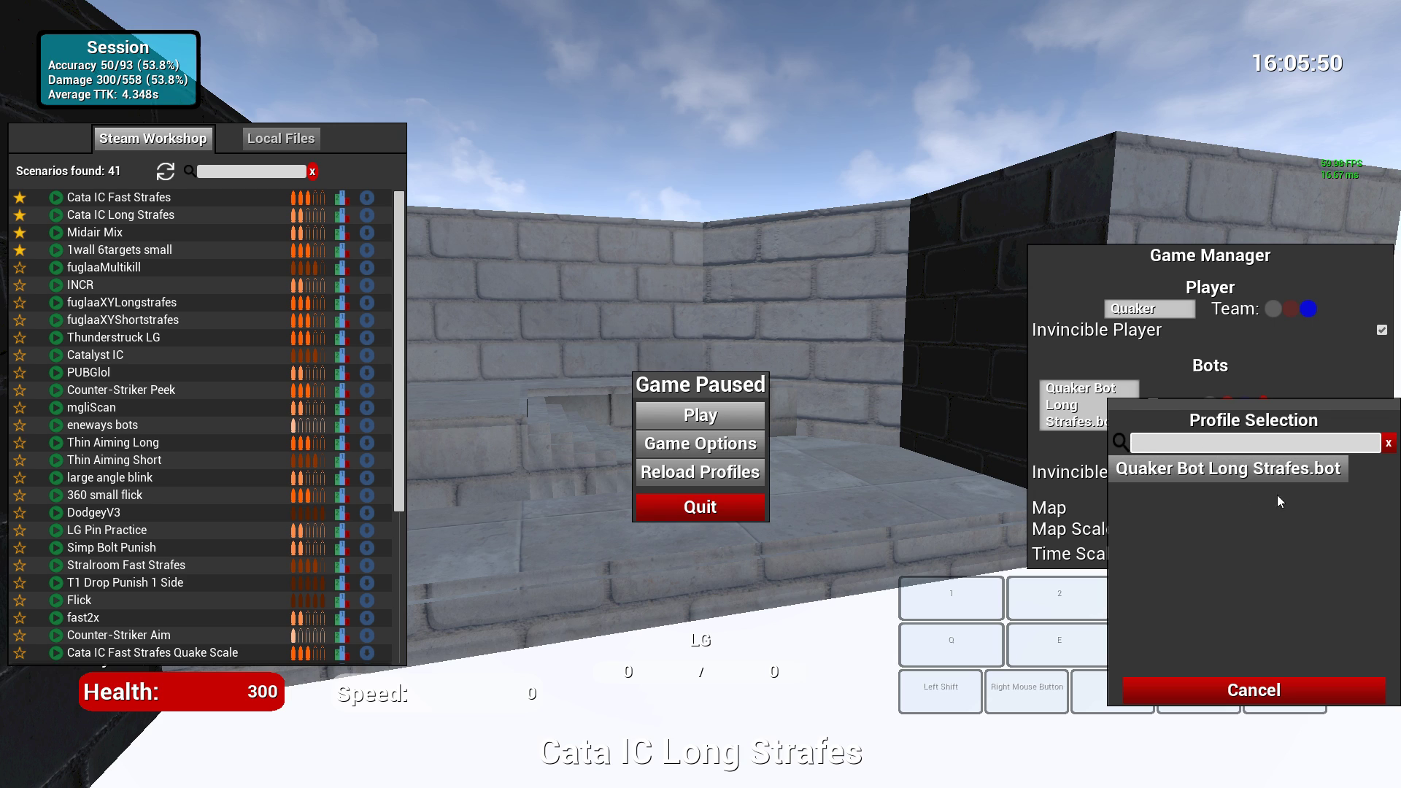
{"action": "left_click", "coordinate": [1249, 468]}
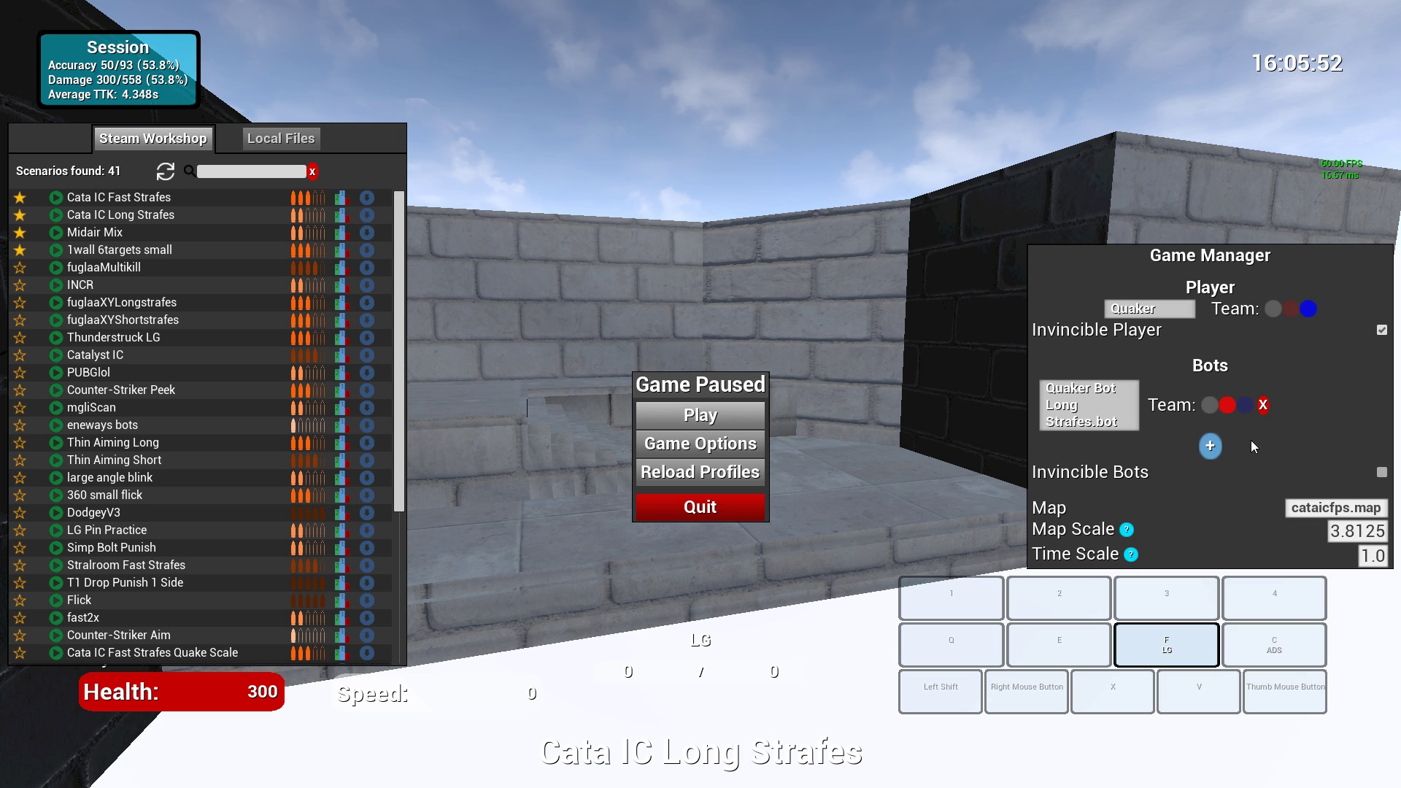
Step: Try free play with a second Quaker Bot Long Strafes.bot added in the Game Manager, and remove the extra bot
{"action": "left_click", "coordinate": [1208, 447]}
{"action": "left_click", "coordinate": [1121, 430]}
{"action": "left_click", "coordinate": [1224, 500]}
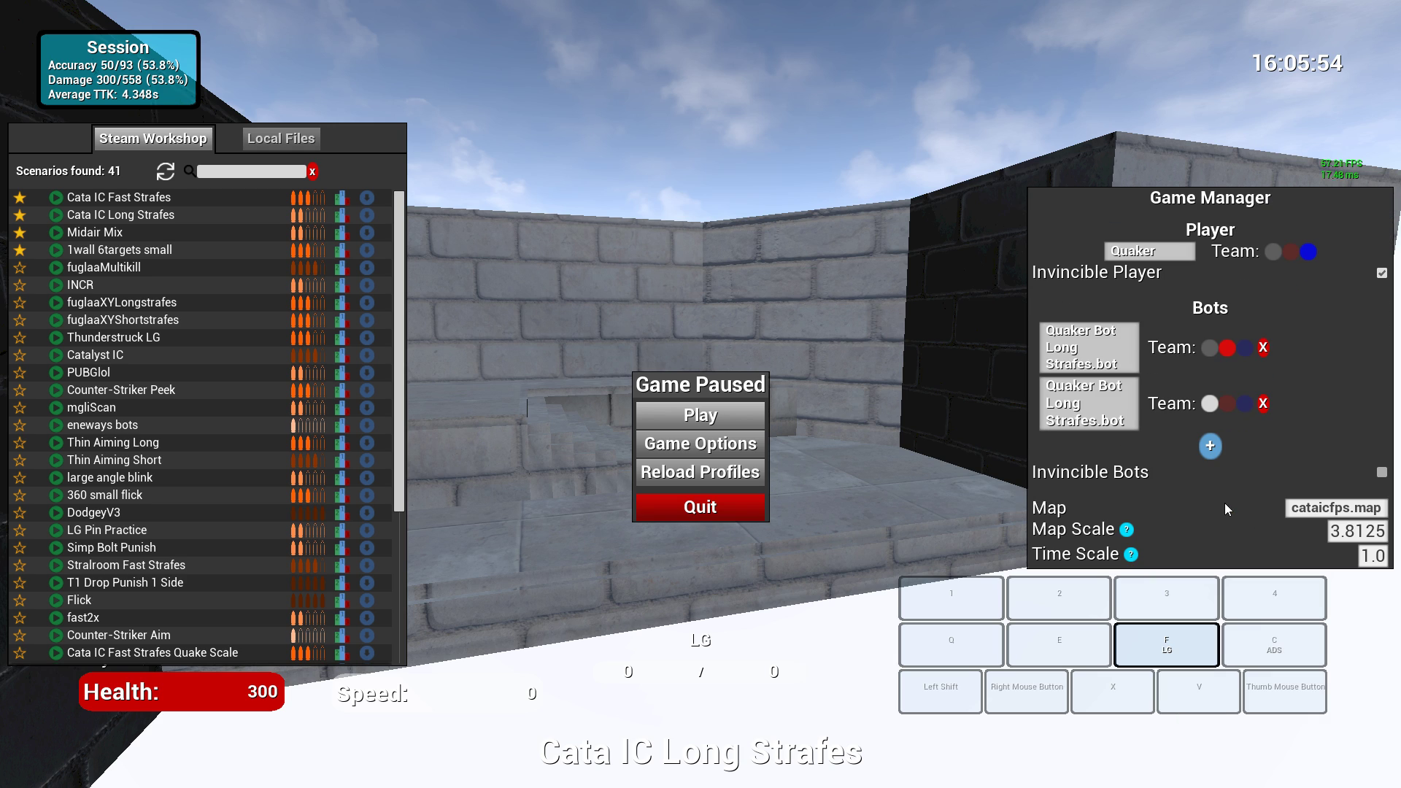
{"action": "left_click", "coordinate": [699, 415]}
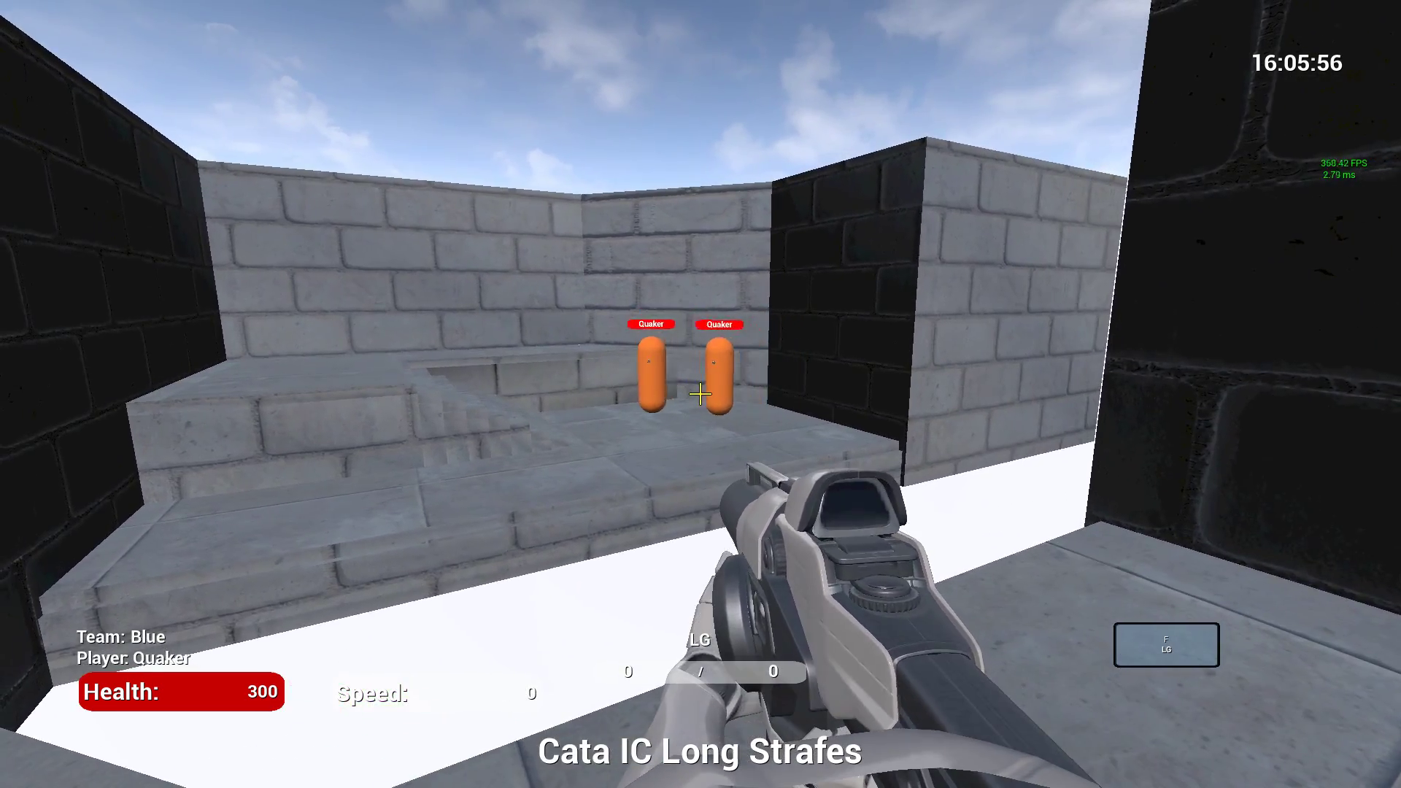
{"action": "key", "text": "Escape"}
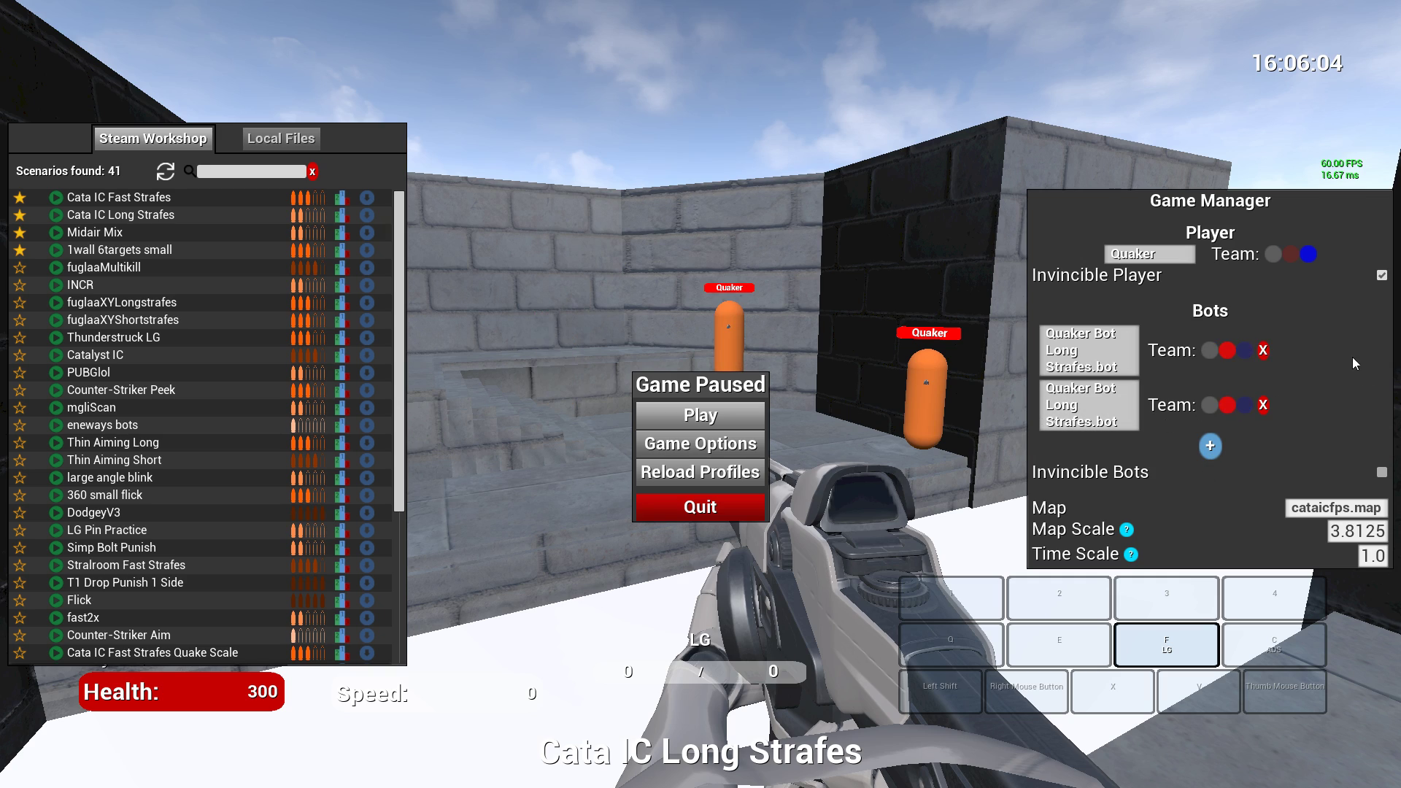
{"action": "left_click", "coordinate": [1263, 351]}
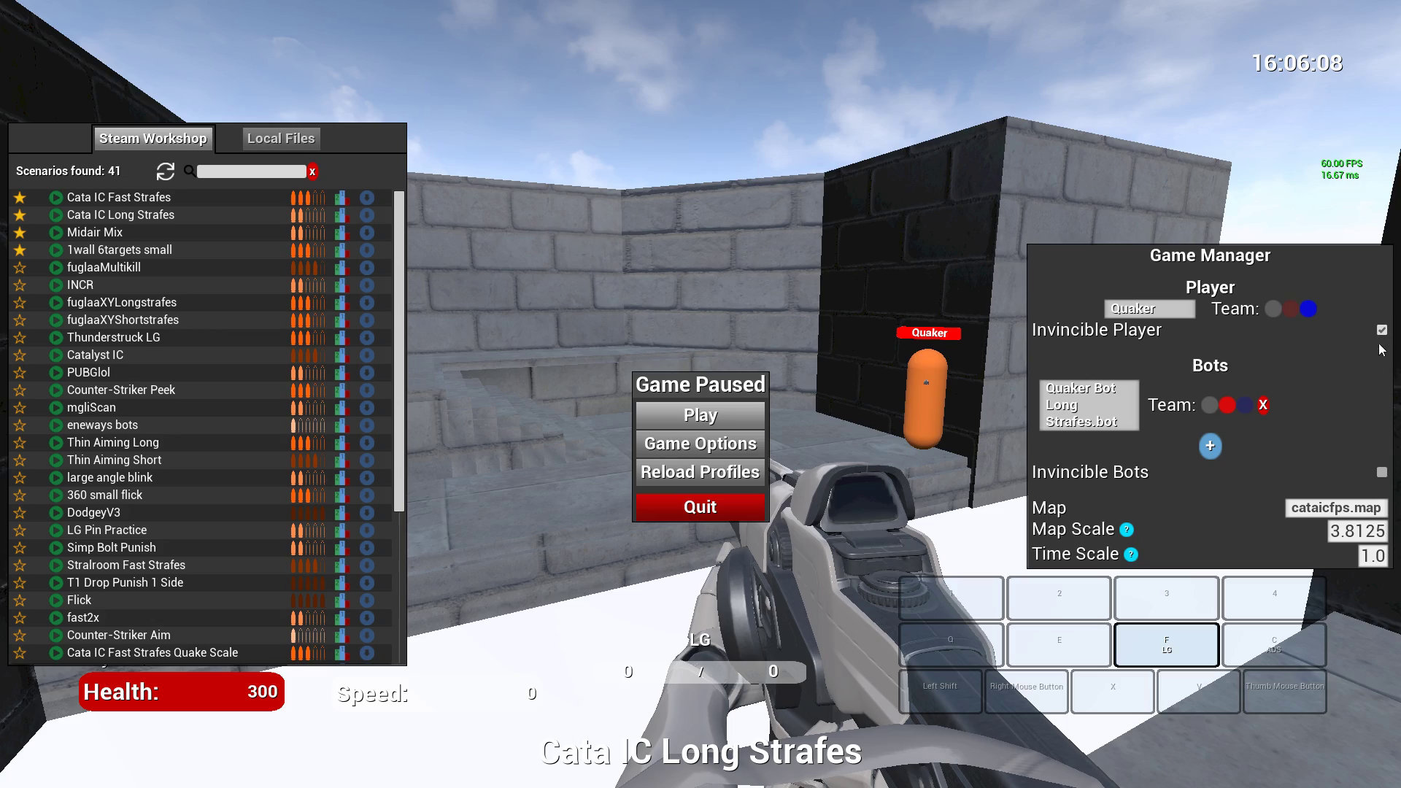
Step: Make the bots invincible and resume free play, firing the LG at the remaining bot
{"action": "left_click", "coordinate": [1383, 471]}
{"action": "left_click", "coordinate": [715, 417]}
{"action": "left_click", "coordinate": [700, 394]}
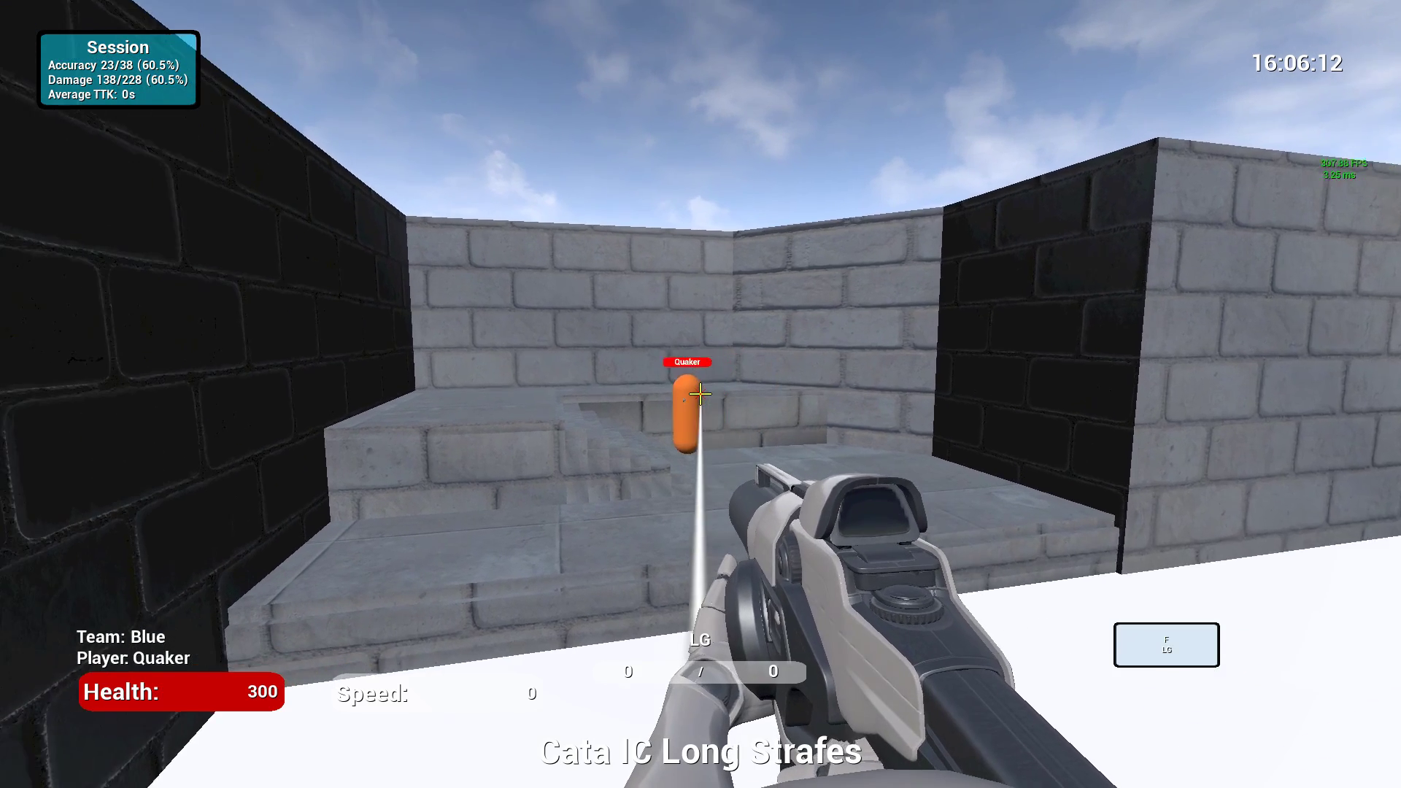
Step: Pause the game and browse the available maps in the Game Manager, keeping cataicfps.map
{"action": "key", "text": "Escape"}
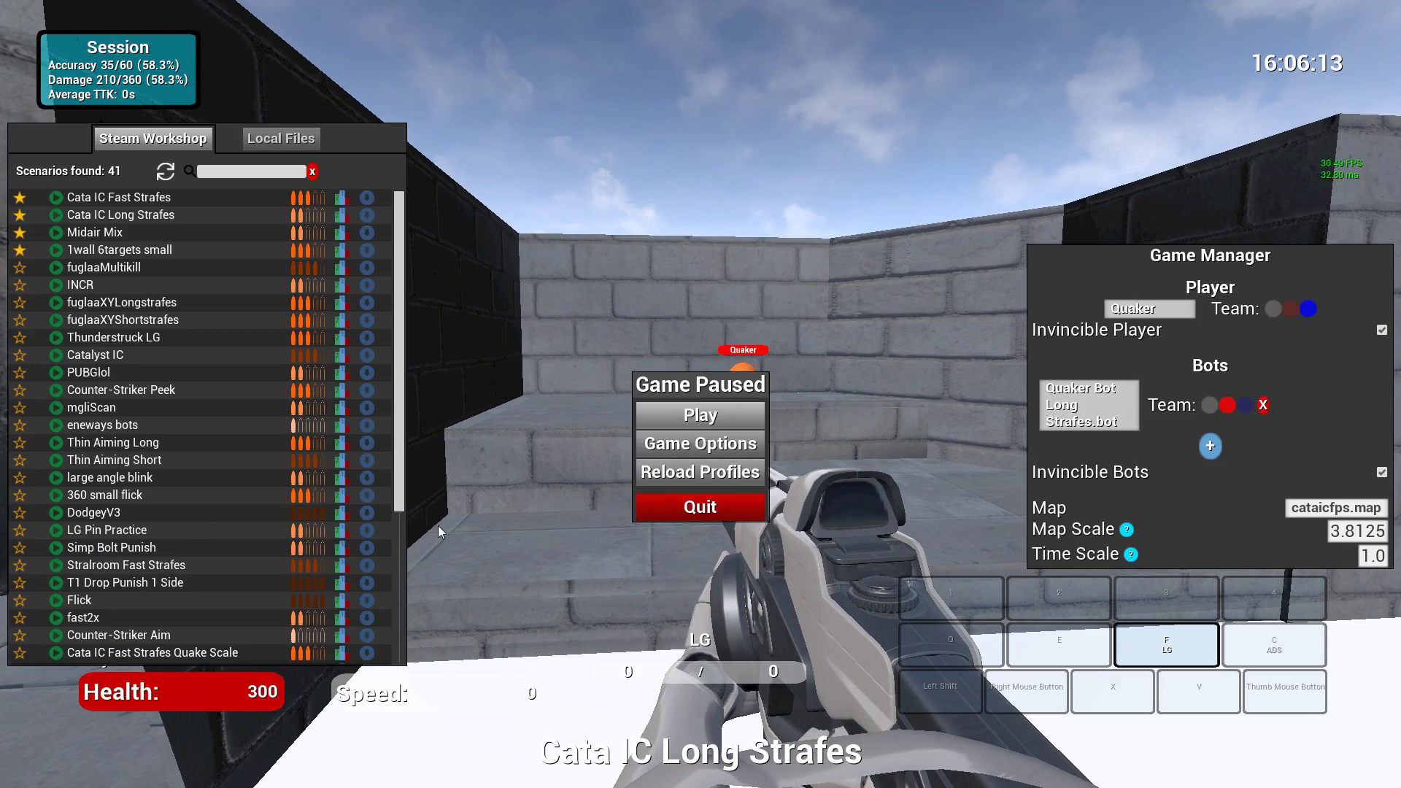
{"action": "left_click", "coordinate": [1334, 513]}
{"action": "scroll", "coordinate": [1260, 690], "scroll_direction": "down", "scroll_amount": 5}
{"action": "scroll", "coordinate": [1260, 690], "scroll_direction": "up", "scroll_amount": 5}
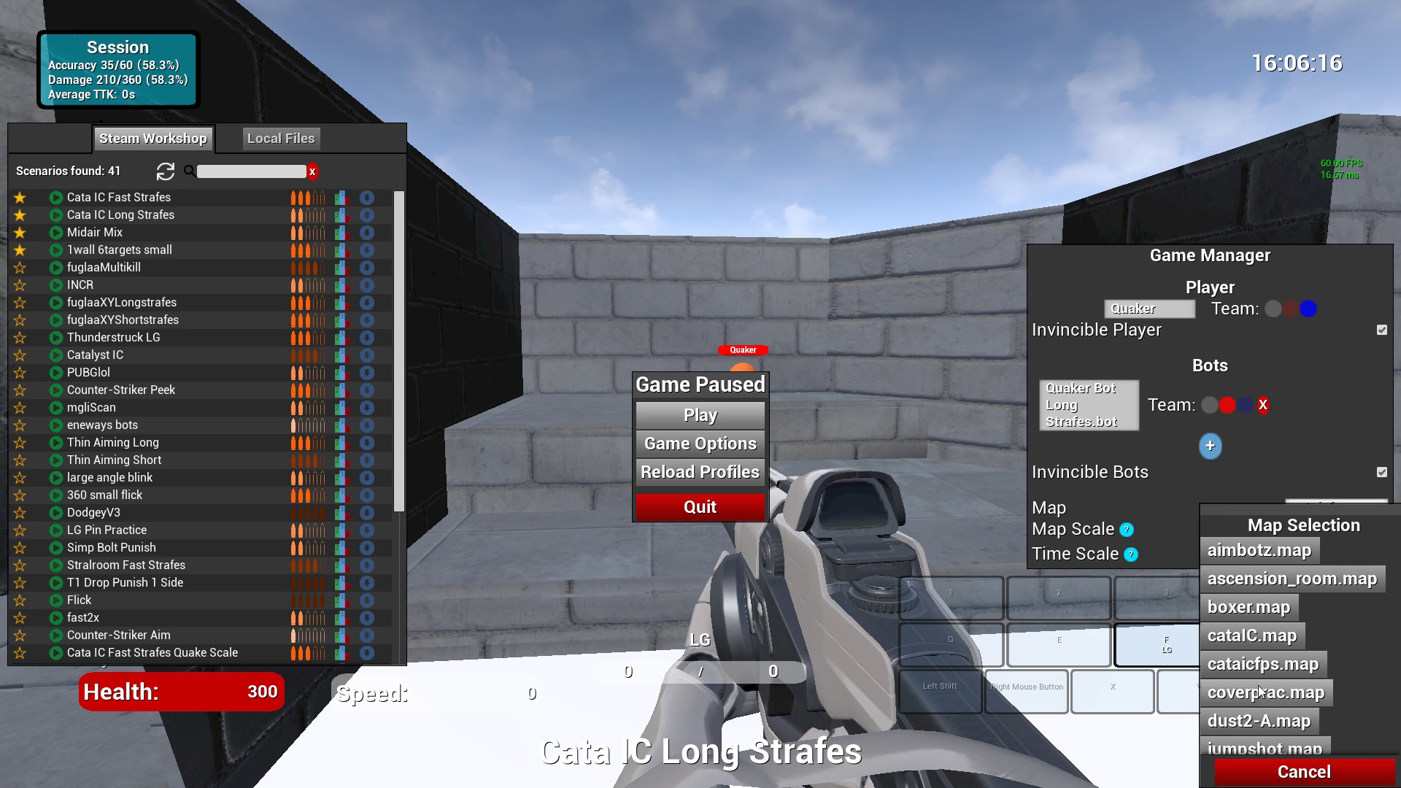
{"action": "left_click_drag", "start_coordinate": [1259, 640], "coordinate": [1258, 318]}
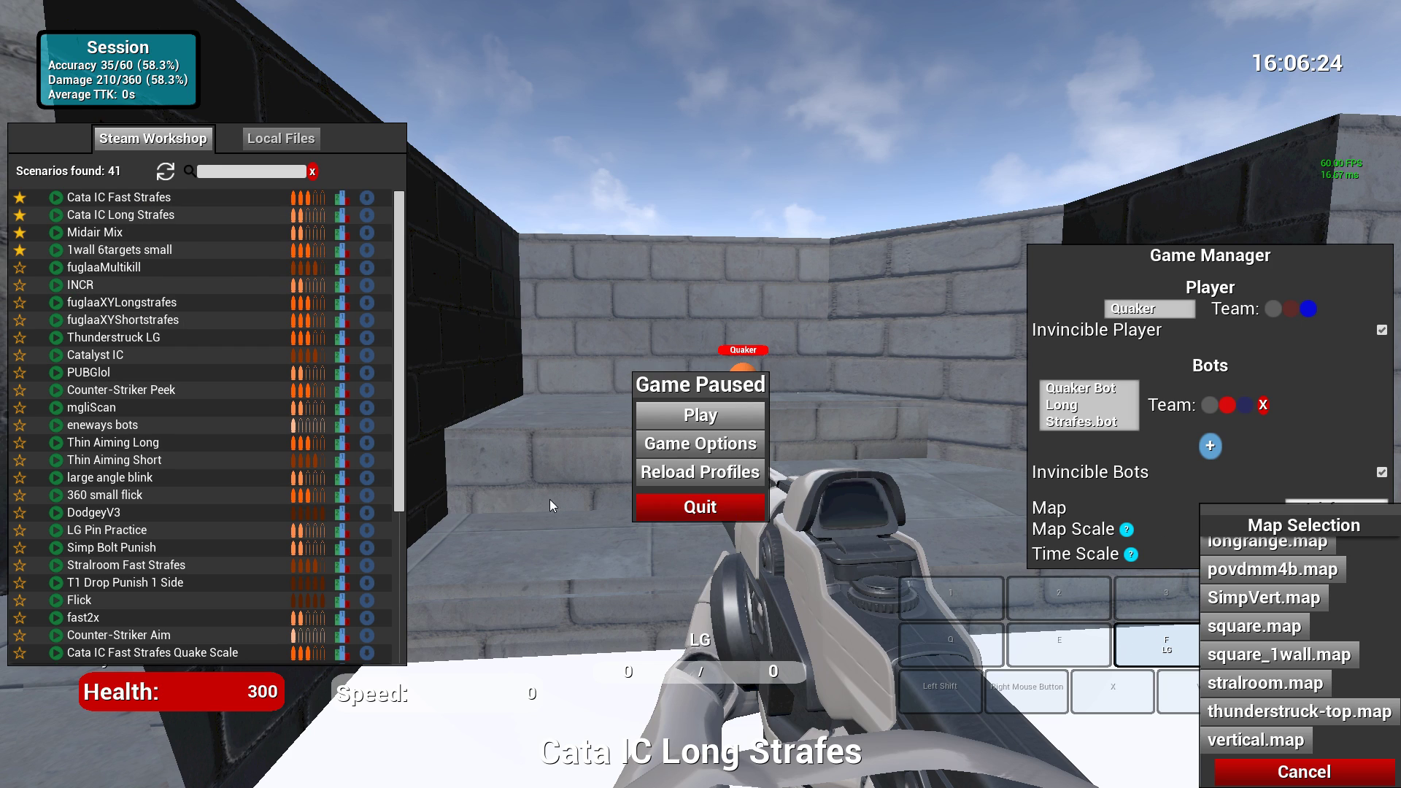
{"action": "scroll", "coordinate": [1355, 623], "scroll_direction": "up", "scroll_amount": 5}
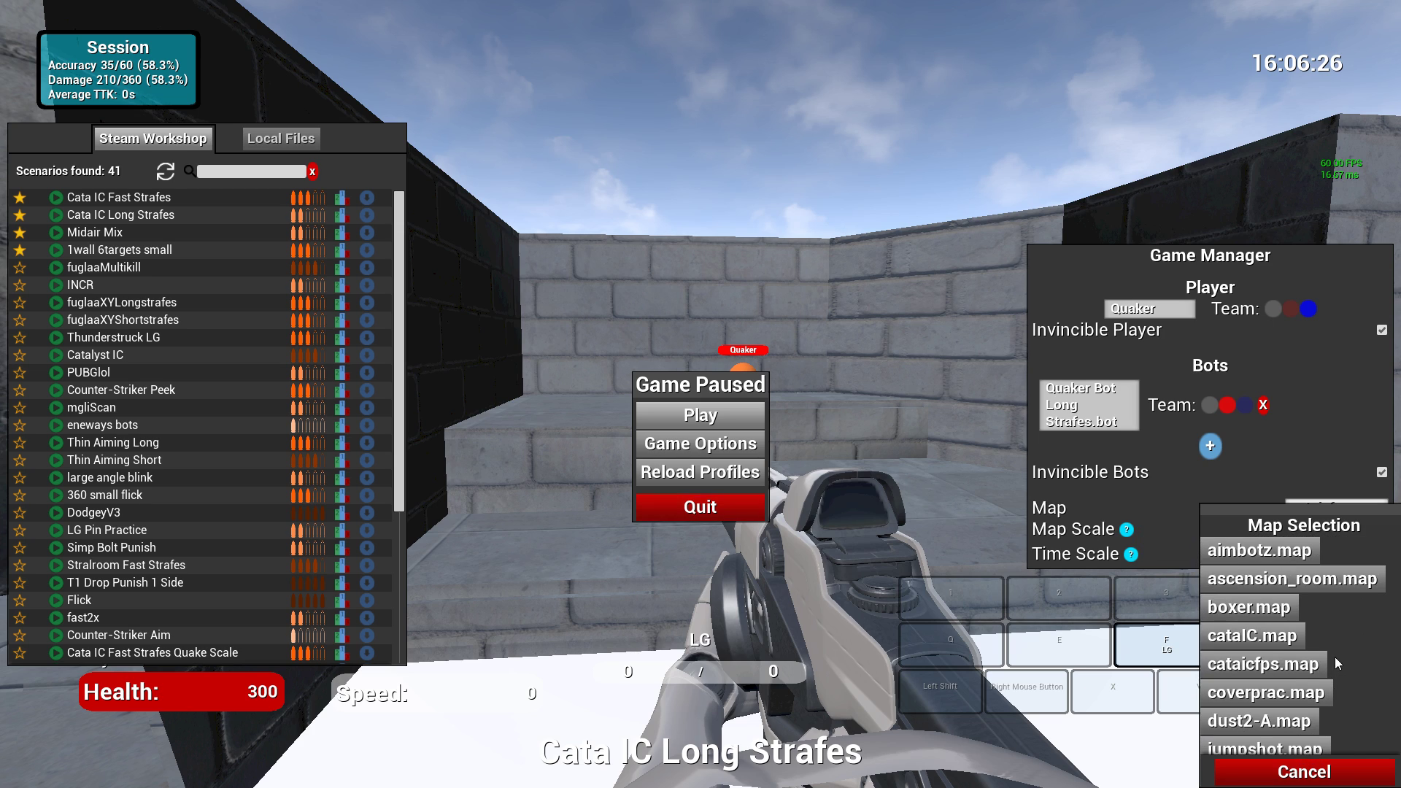
{"action": "scroll", "coordinate": [1335, 675], "scroll_direction": "down", "scroll_amount": 5}
{"action": "scroll", "coordinate": [1322, 626], "scroll_direction": "up", "scroll_amount": 5}
{"action": "left_click", "coordinate": [1262, 663]}
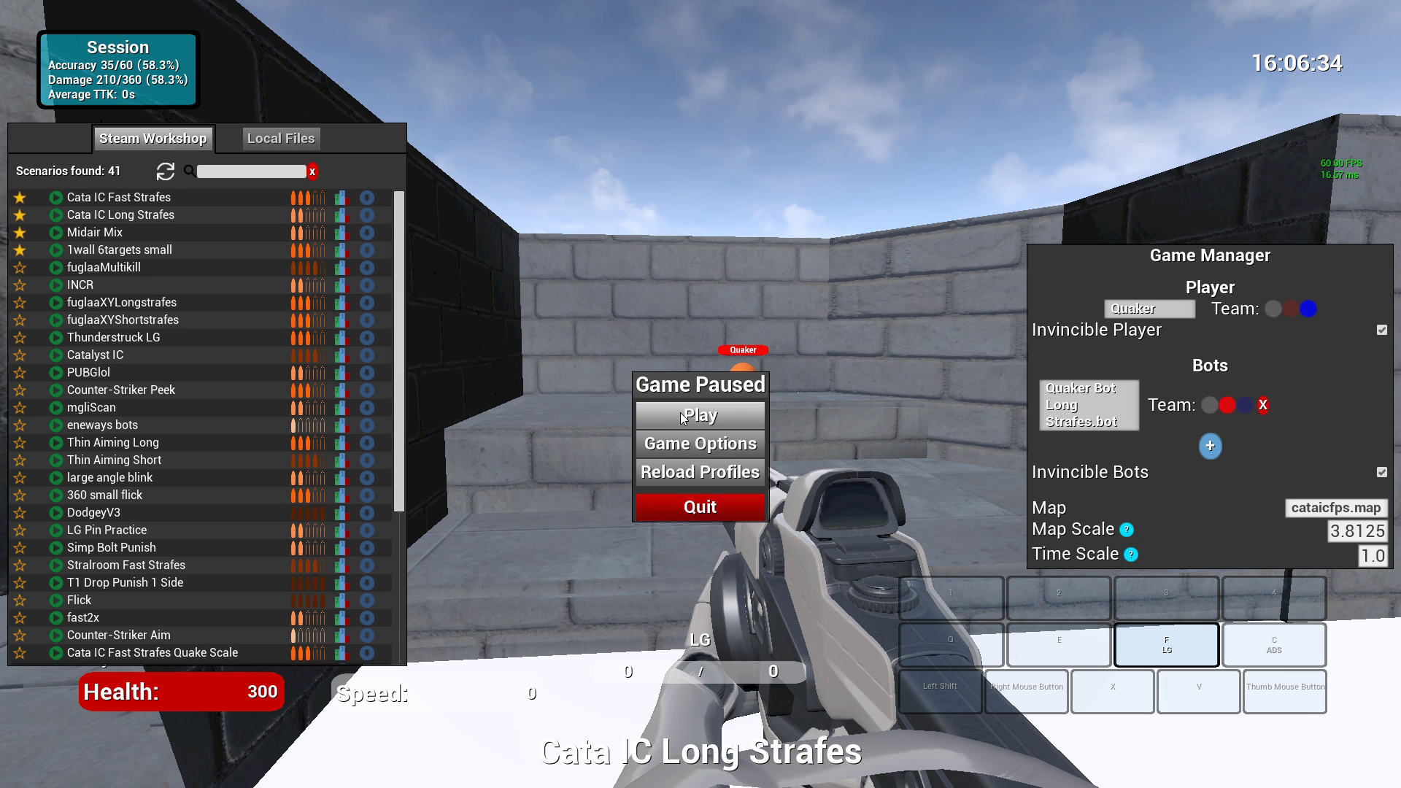
Step: Change the free play map to ascension_room.map in the Game Manager
{"action": "left_click", "coordinate": [1329, 507]}
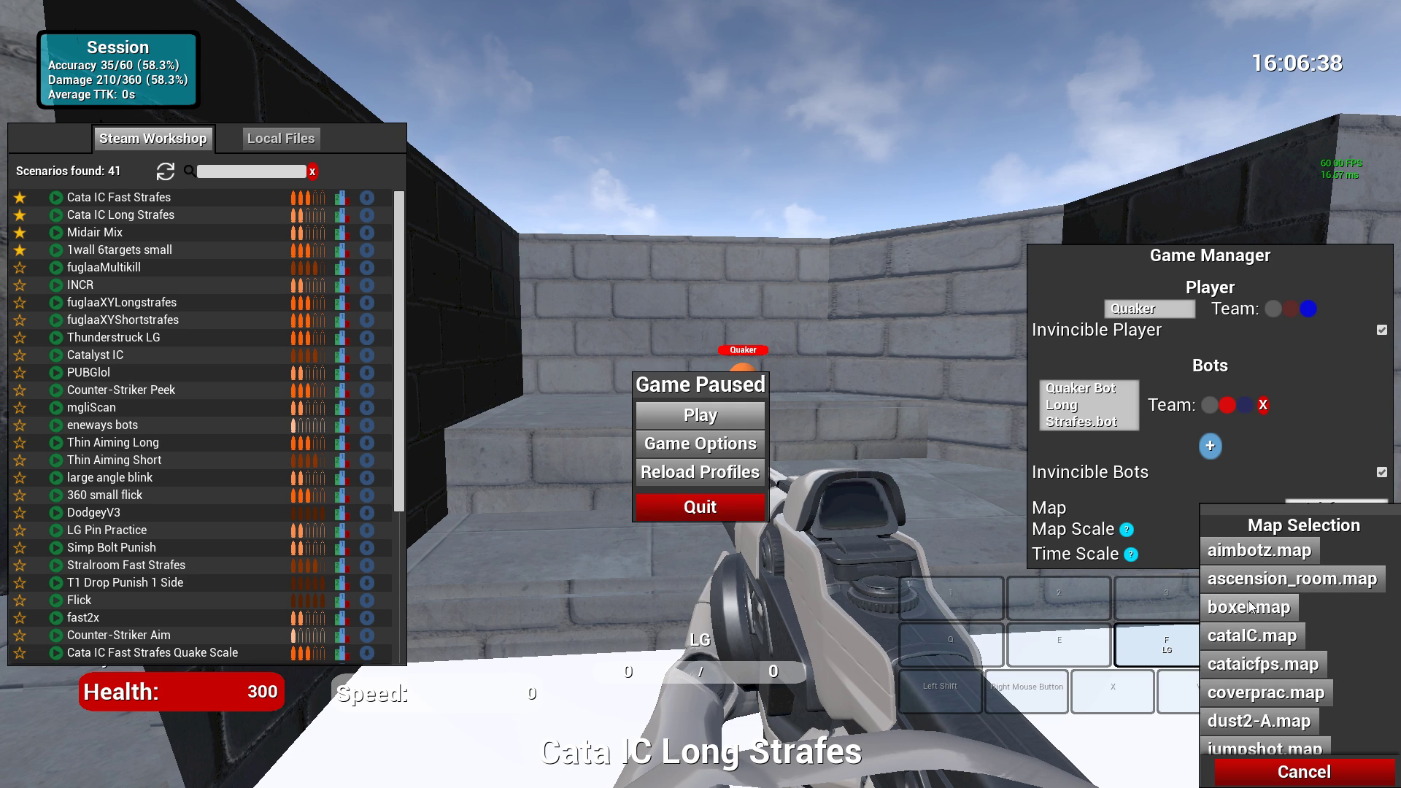
{"action": "scroll", "coordinate": [1336, 625], "scroll_direction": "down", "scroll_amount": 1}
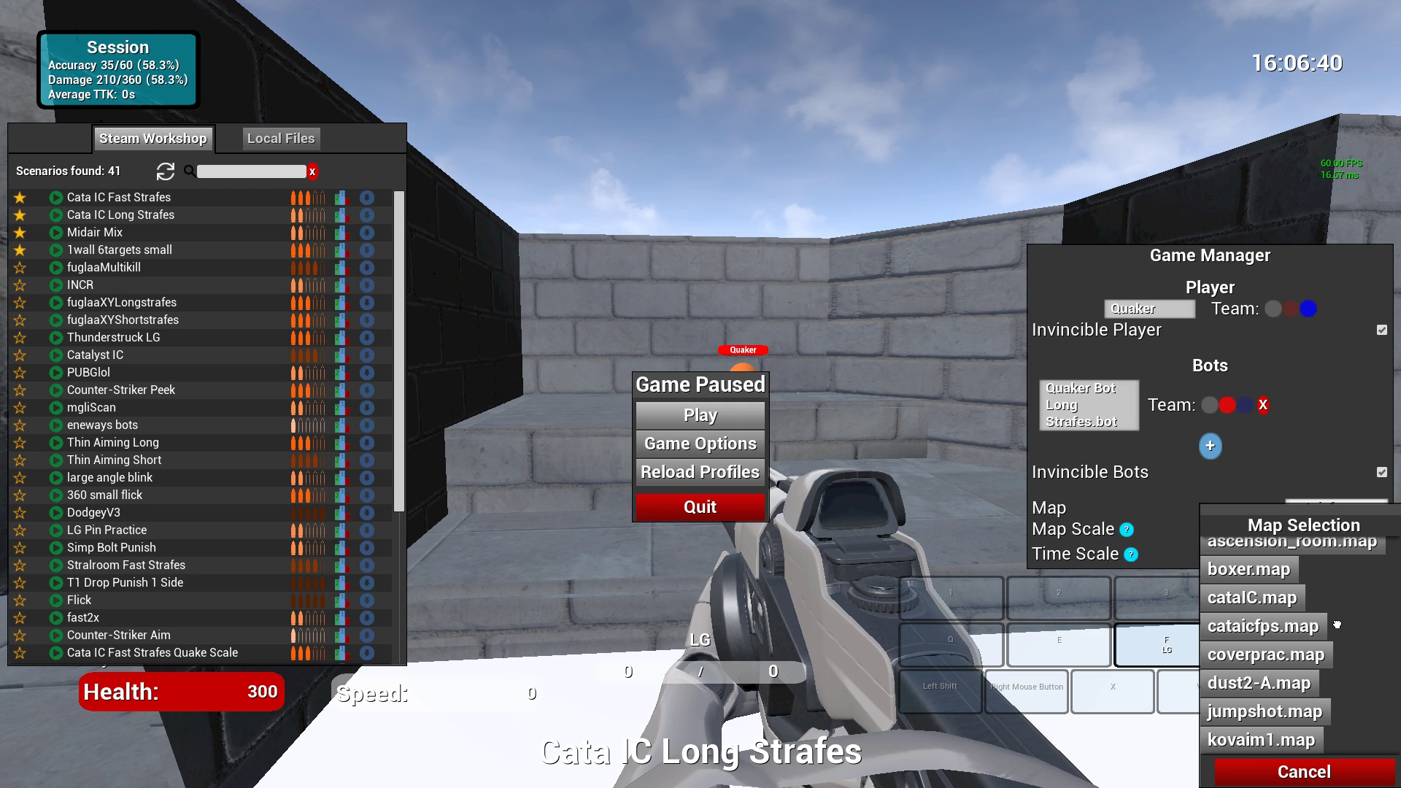
{"action": "scroll", "coordinate": [1337, 626], "scroll_direction": "up", "scroll_amount": 1}
{"action": "left_click", "coordinate": [1287, 565]}
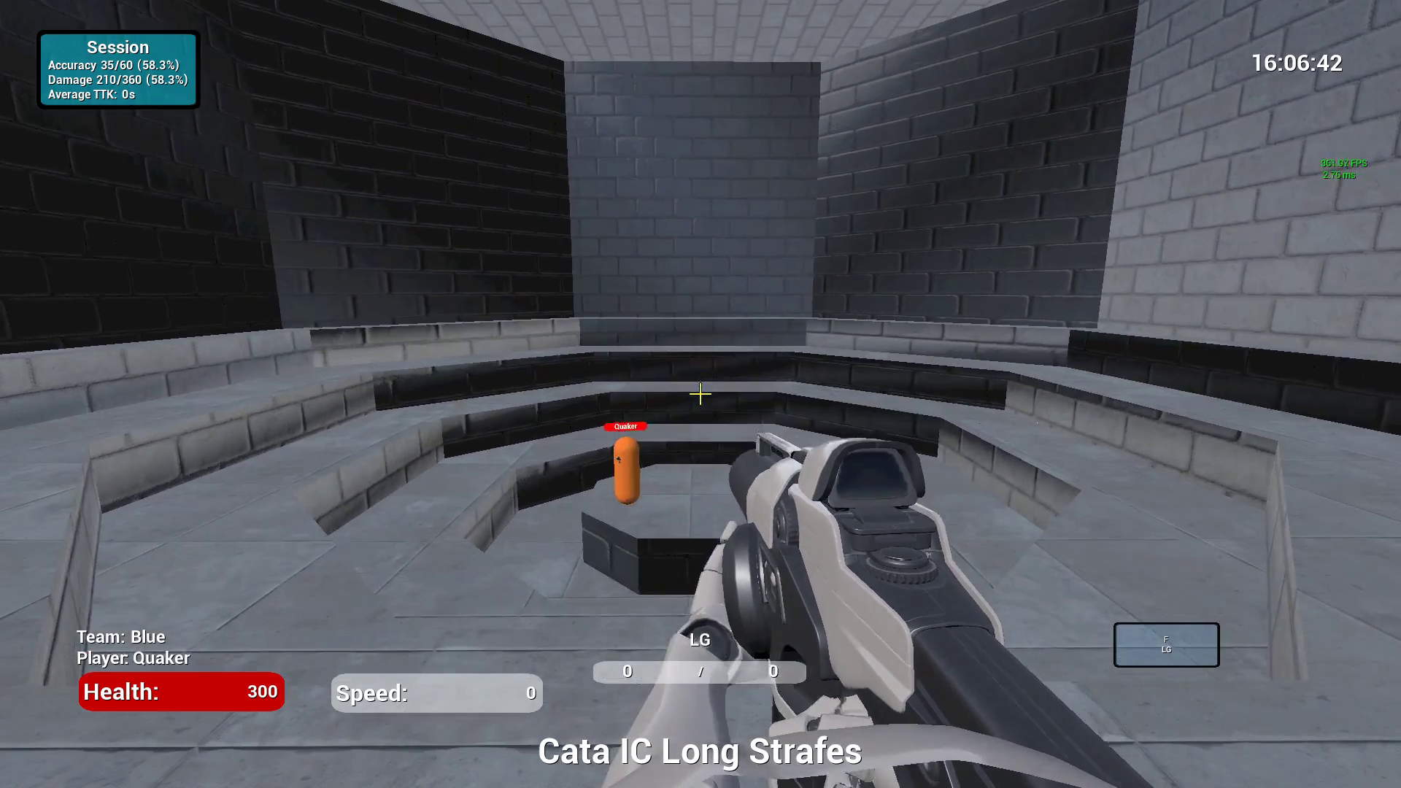
Step: Play on the ascension room map, fire the LG at the bot, and pause the game
{"action": "left_click", "coordinate": [701, 394]}
{"action": "key", "text": "Escape"}
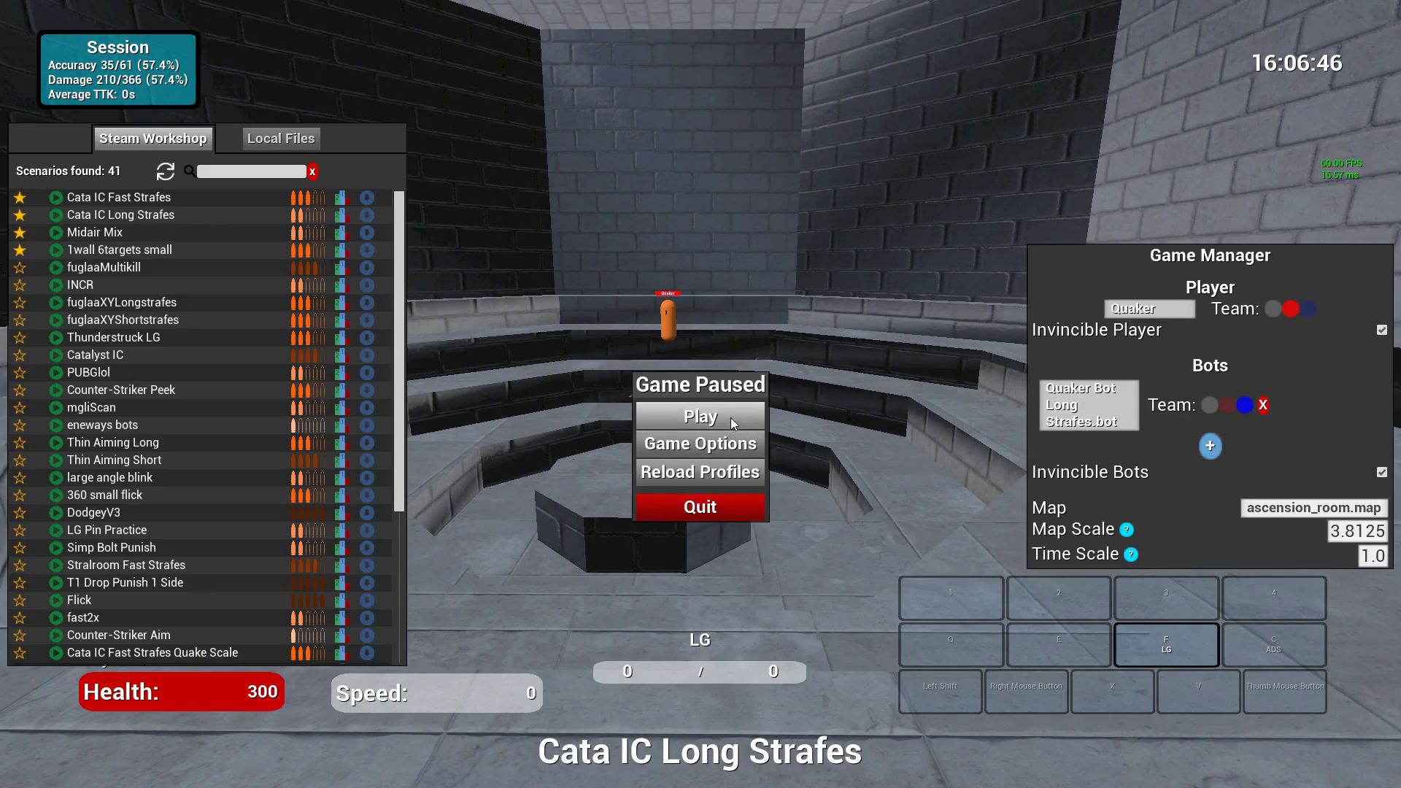
{"action": "left_click", "coordinate": [699, 415]}
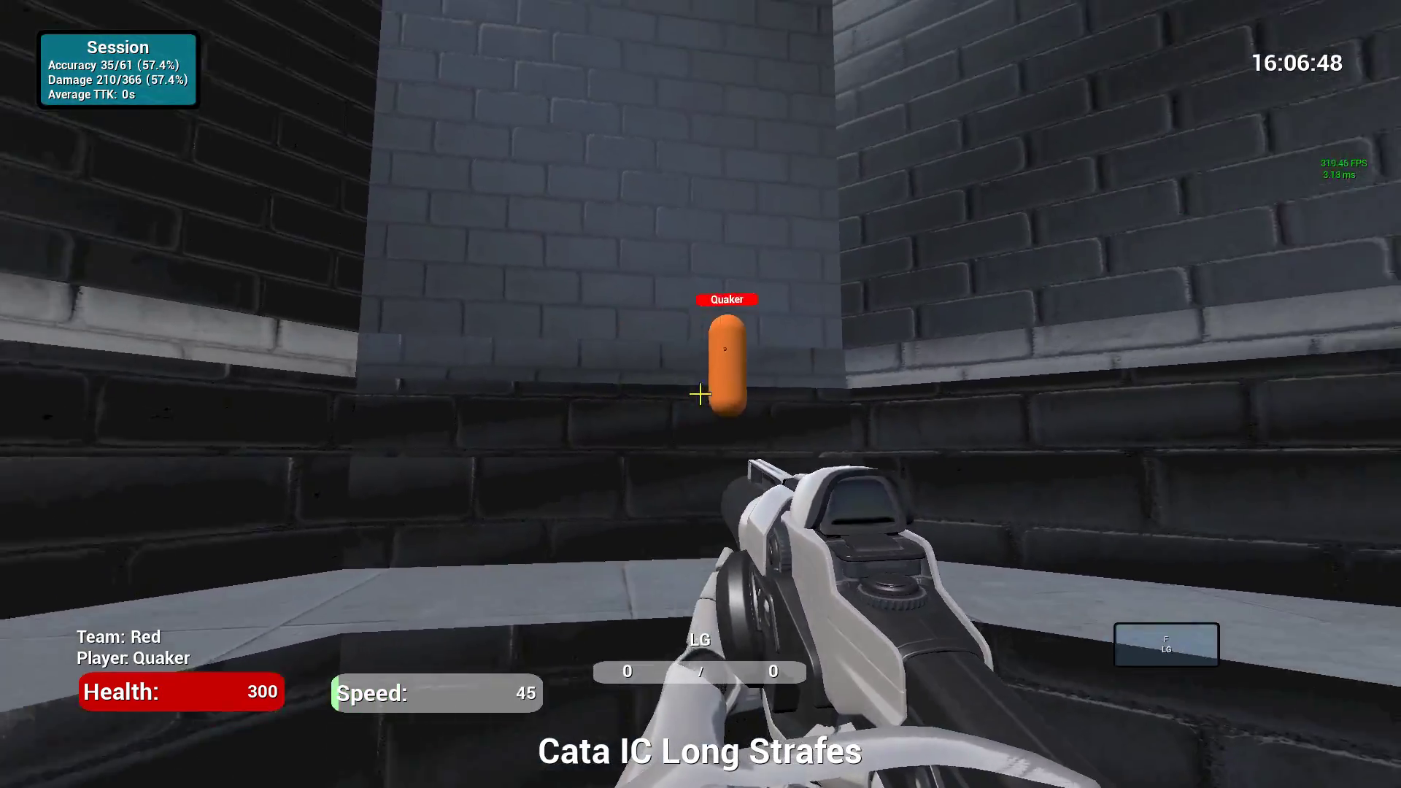
{"action": "left_click_drag", "start_coordinate": [700, 393], "coordinate": [701, 394]}
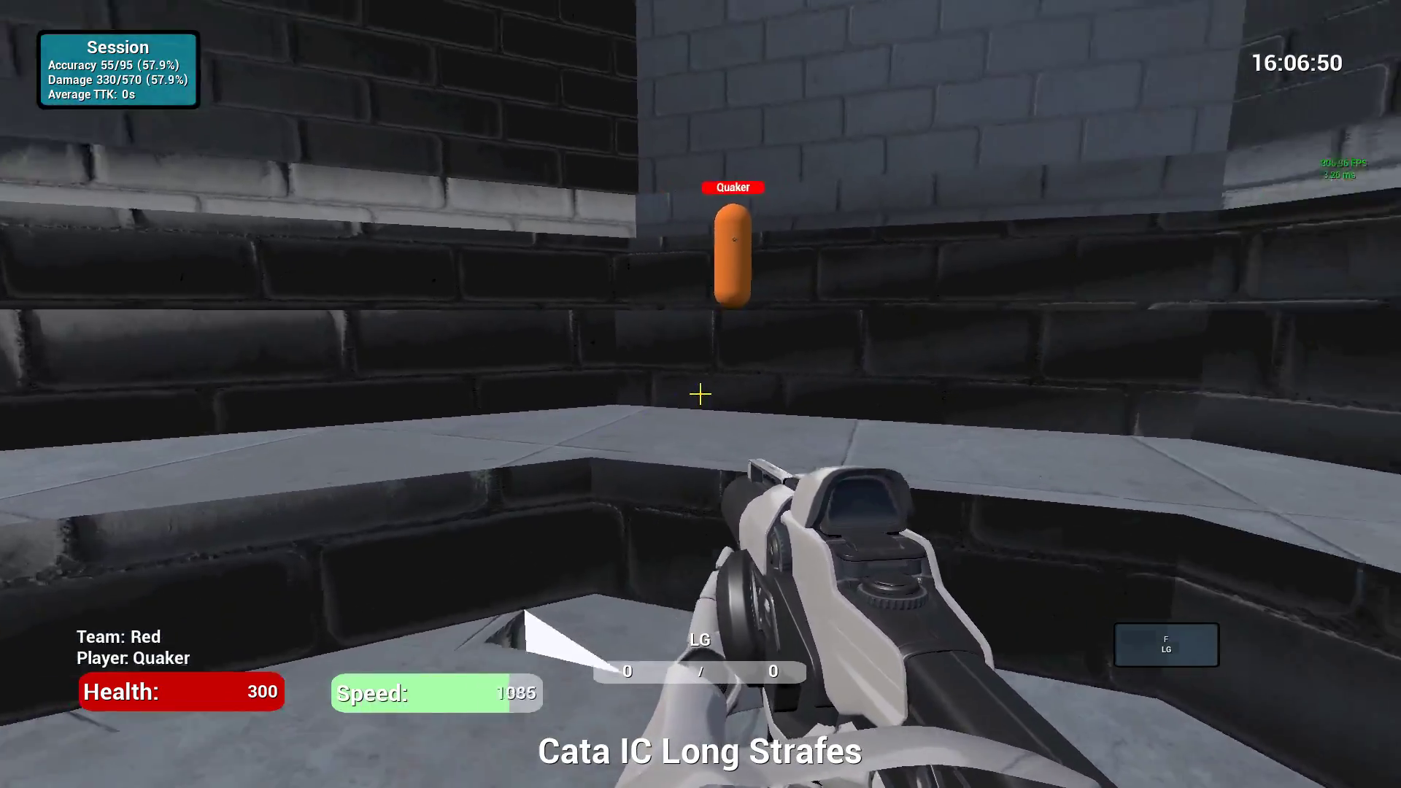
{"action": "key", "text": "Escape"}
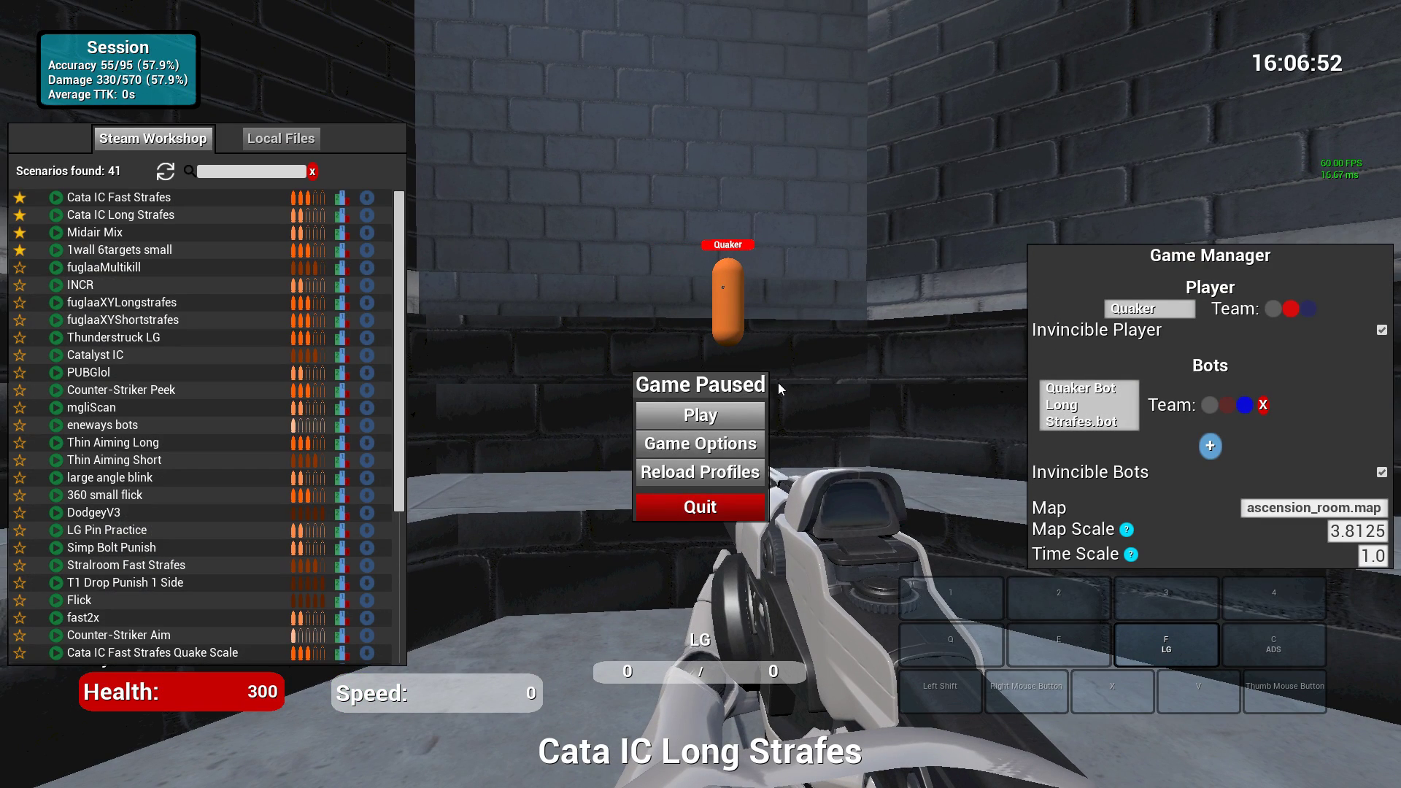
Step: Download the Cata IC Long Strafes scenario from the Steam Workshop to the hard drive
{"action": "left_click", "coordinate": [280, 143]}
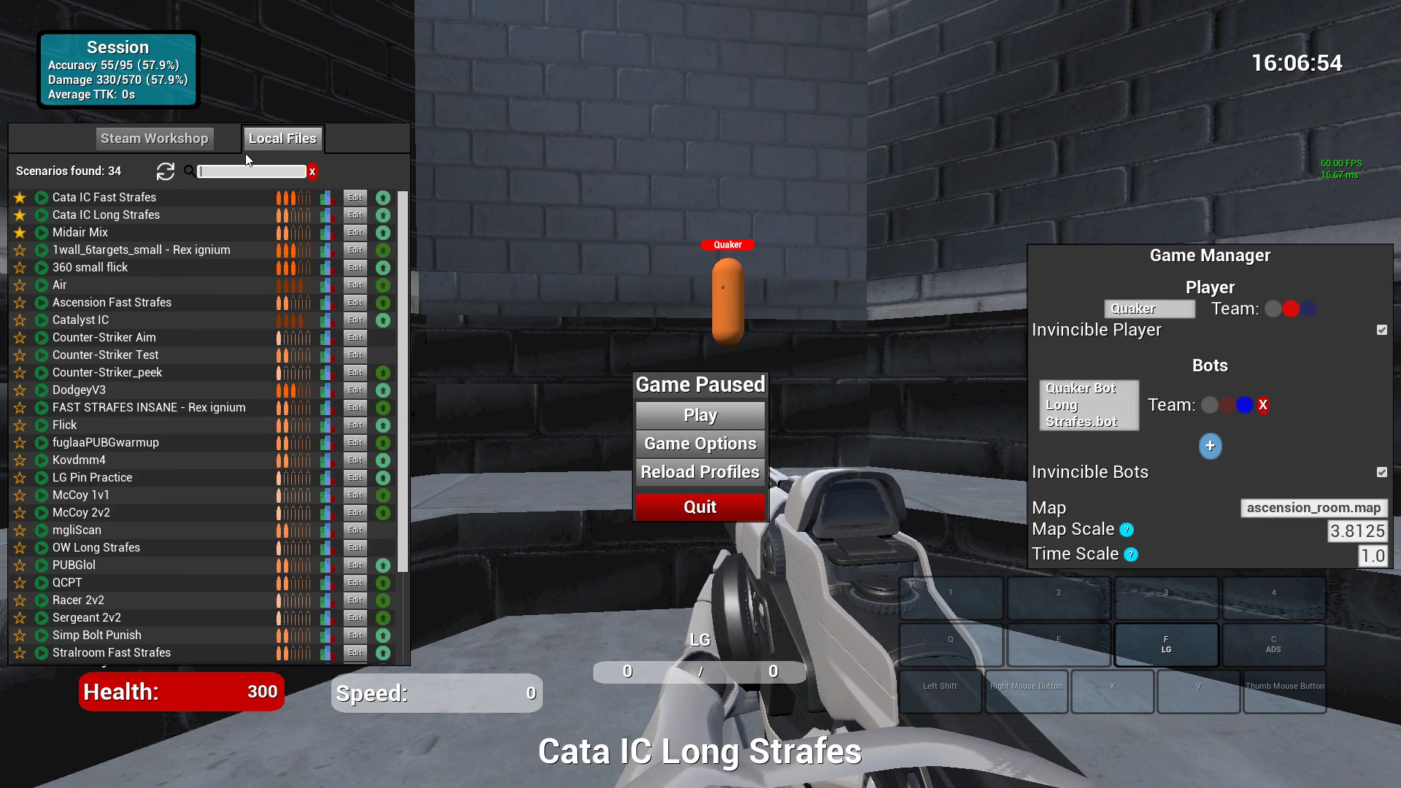
{"action": "left_click", "coordinate": [182, 140]}
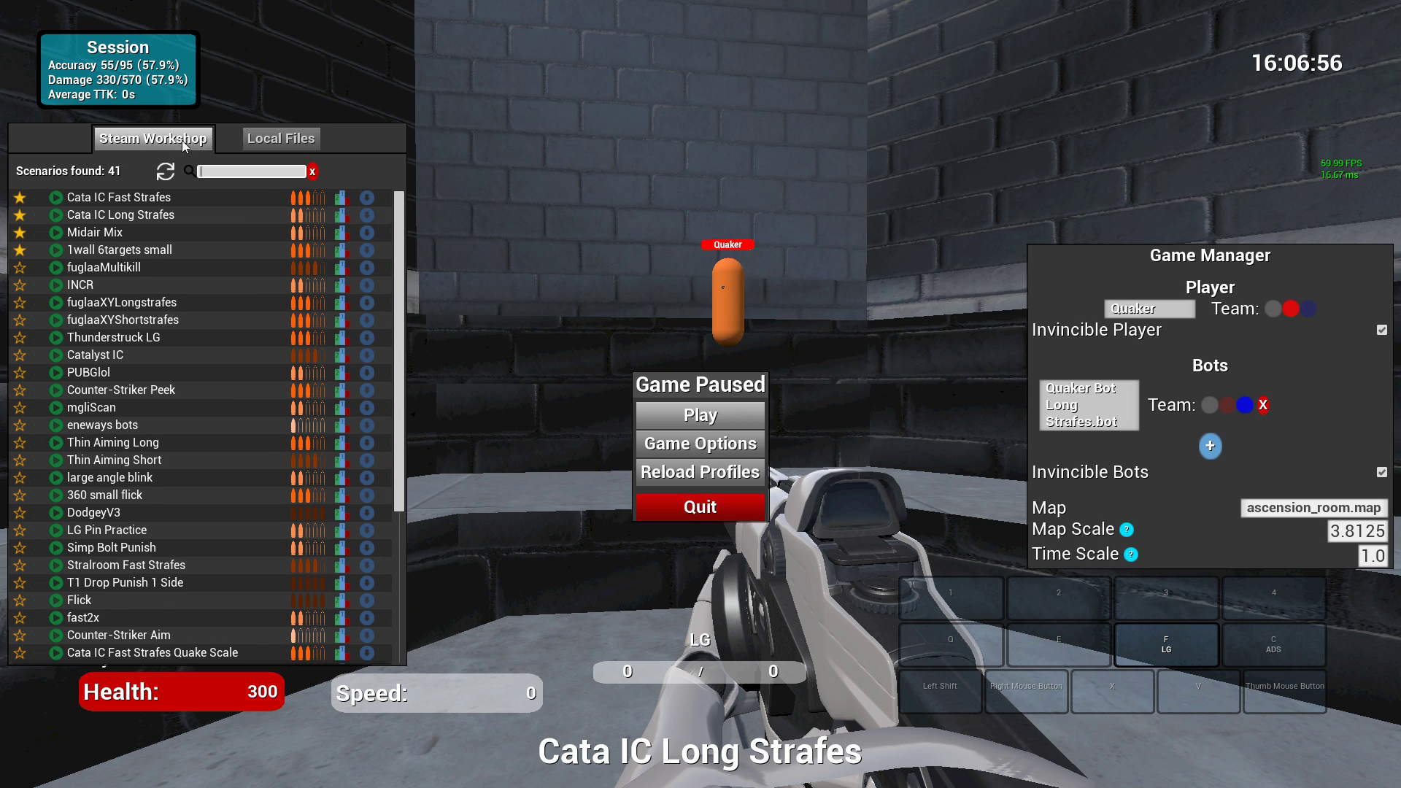
{"action": "left_click", "coordinate": [366, 216]}
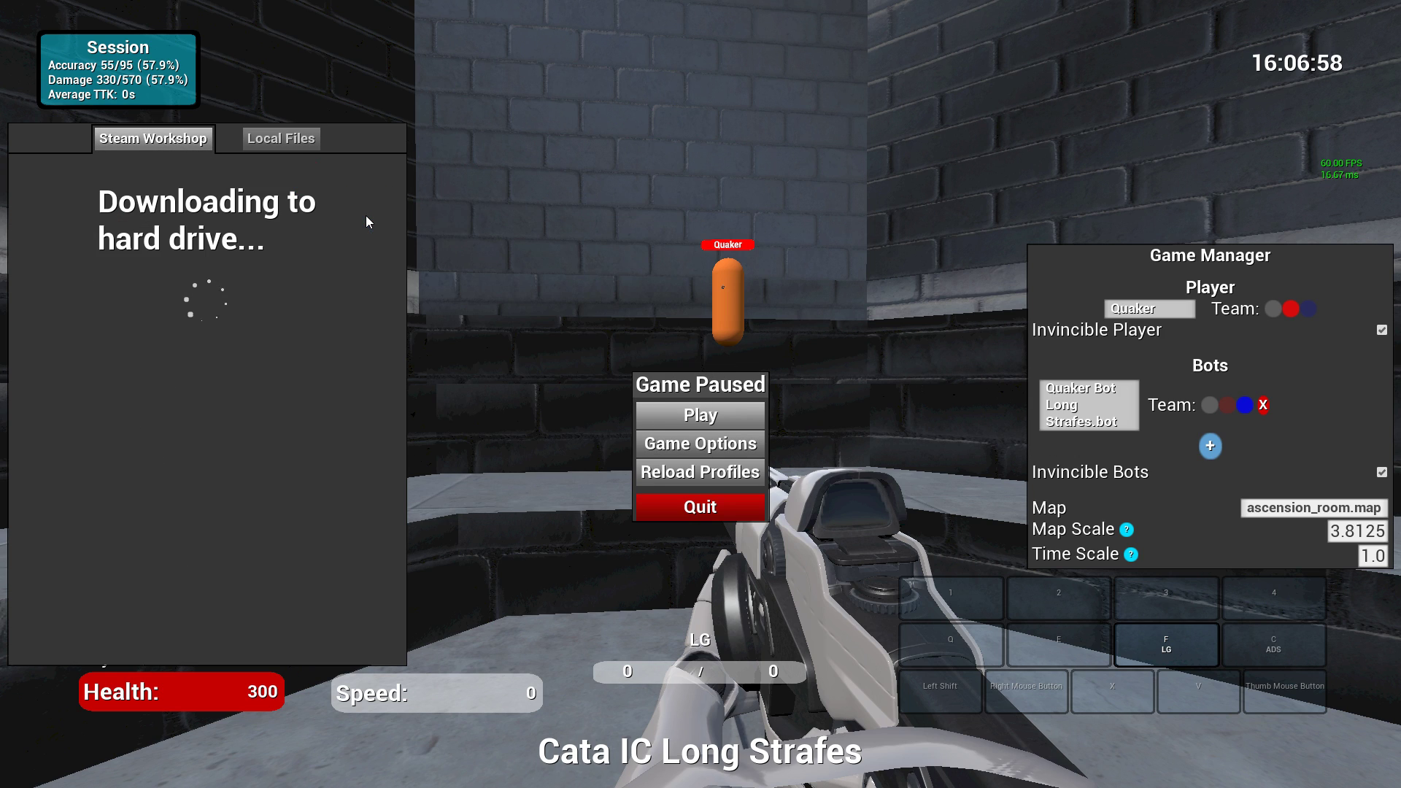
Step: Look through the local scenario files and compare them with the Steam Workshop list
{"action": "left_click", "coordinate": [252, 143]}
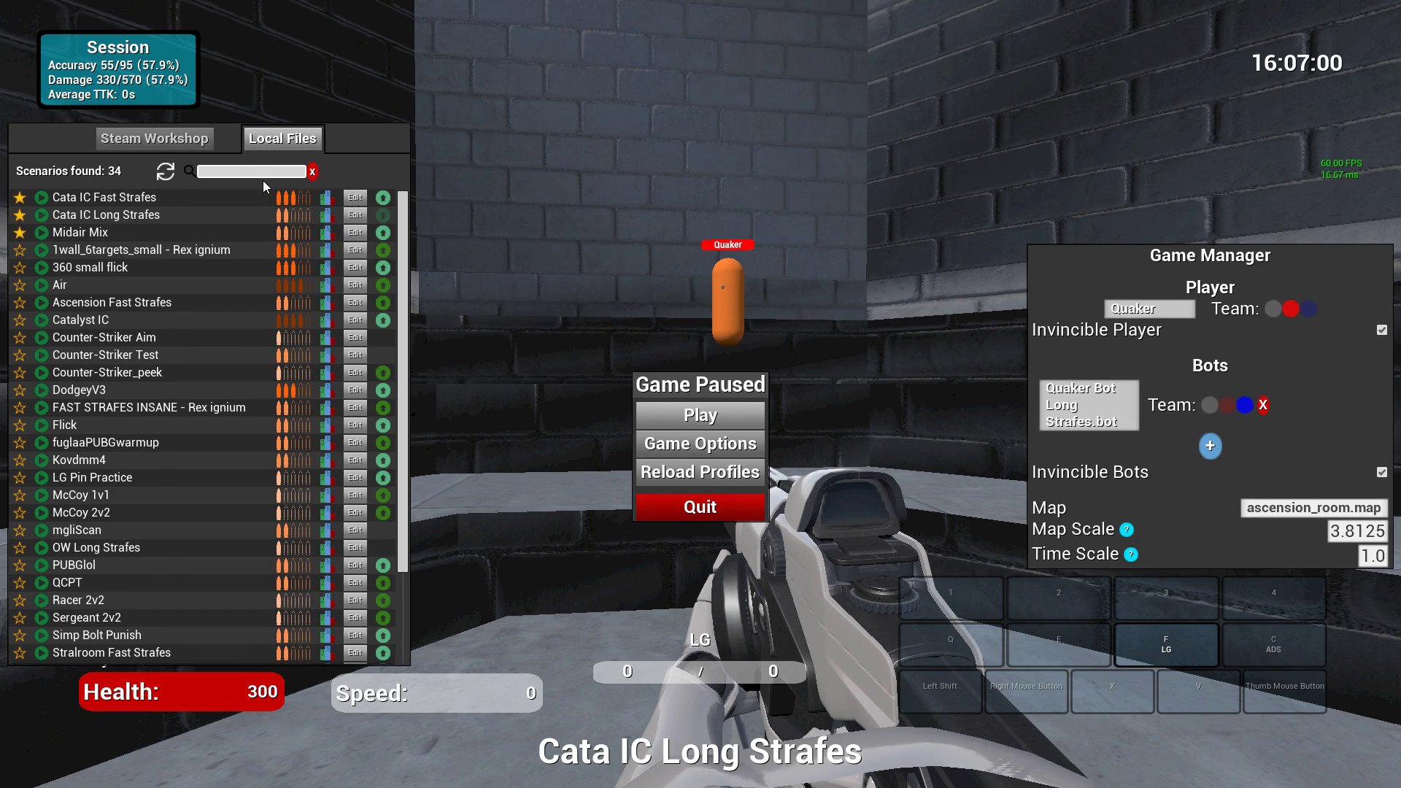
{"action": "mouse_move", "coordinate": [263, 249]}
{"action": "mouse_move", "coordinate": [111, 216]}
{"action": "scroll", "coordinate": [168, 445], "scroll_direction": "down", "scroll_amount": 3}
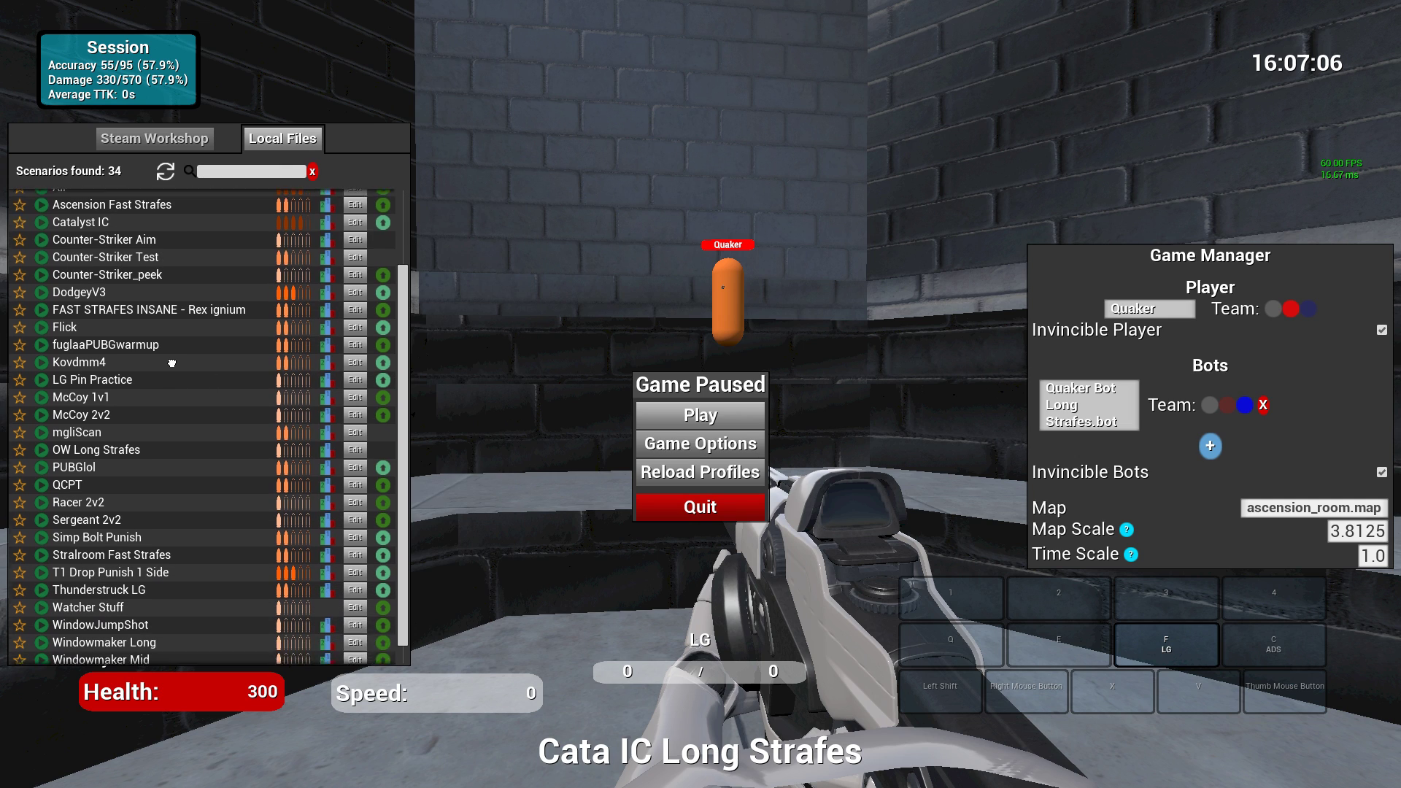
{"action": "scroll", "coordinate": [173, 463], "scroll_direction": "up", "scroll_amount": 4}
{"action": "scroll", "coordinate": [172, 461], "scroll_direction": "down", "scroll_amount": 2}
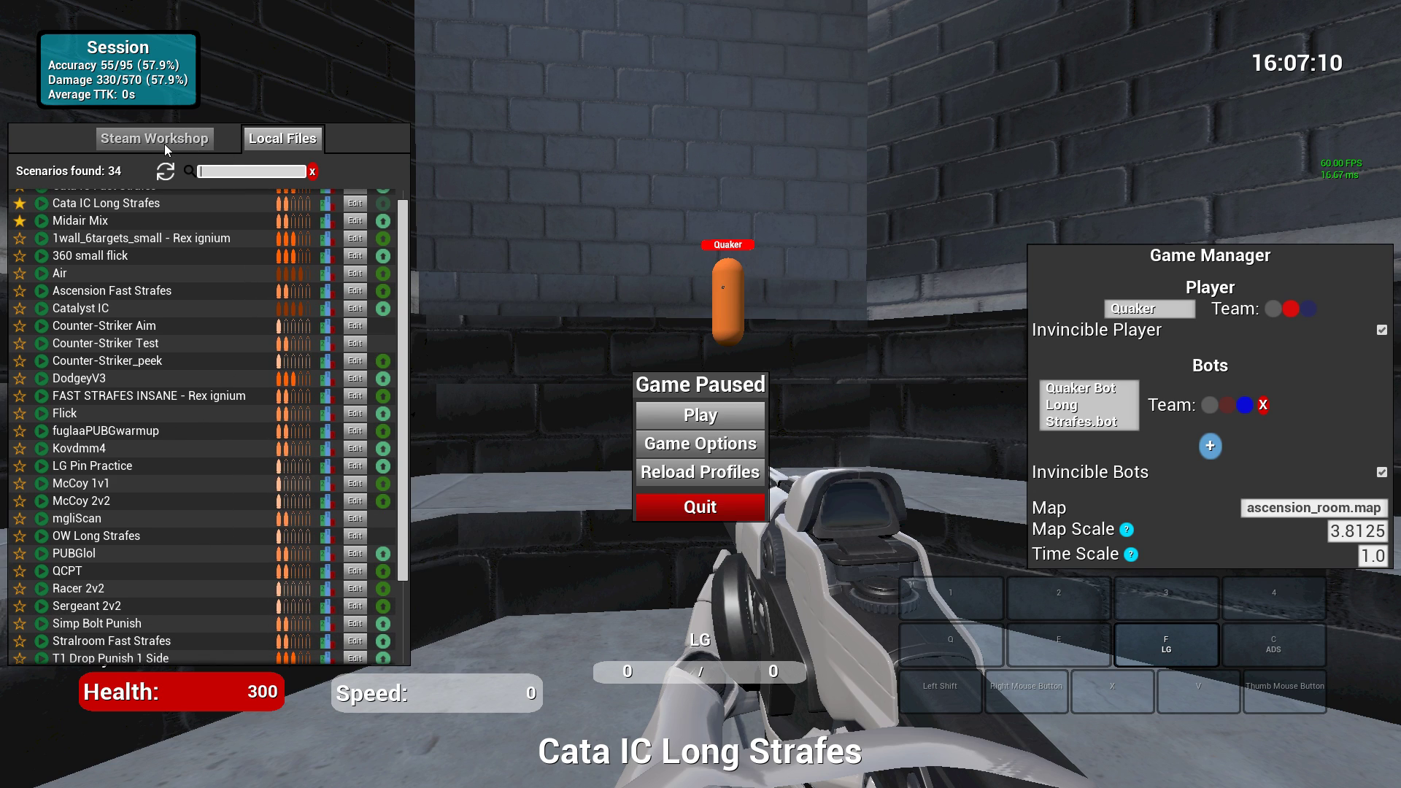
{"action": "scroll", "coordinate": [241, 219], "scroll_direction": "up", "scroll_amount": 1}
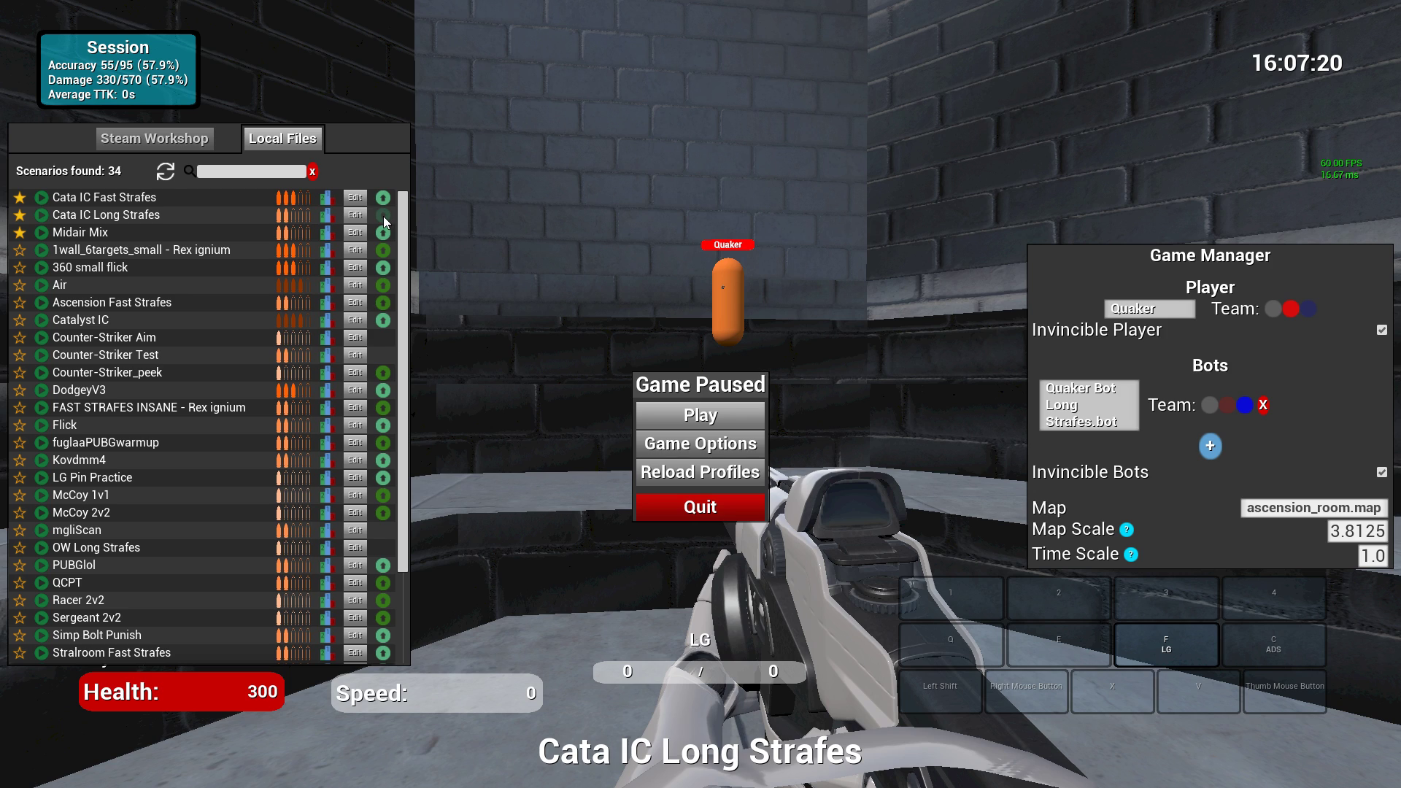
{"action": "left_click", "coordinate": [156, 138]}
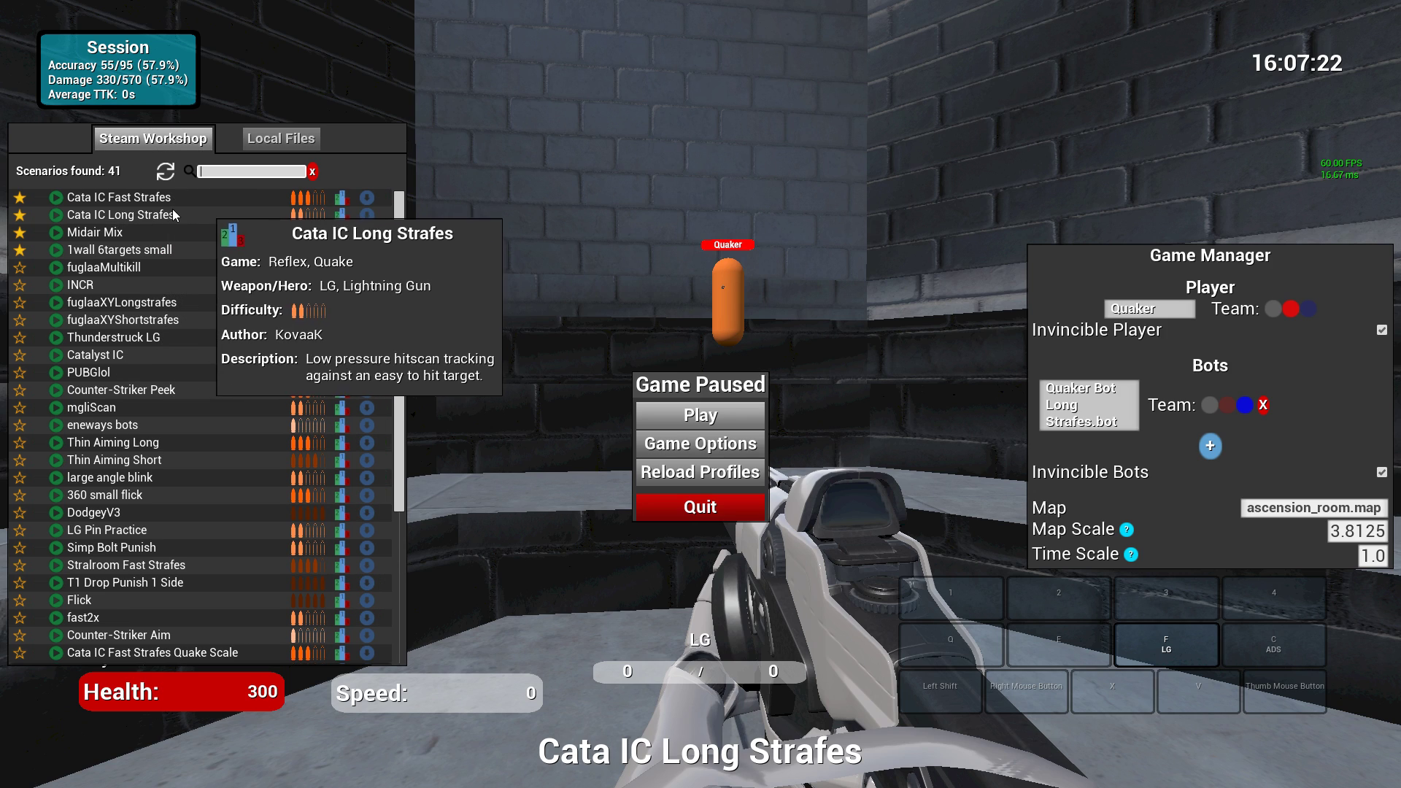
Step: Open the local copy of Cata IC Long Strafes for editing and unpack all of its profiles
{"action": "left_click", "coordinate": [270, 143]}
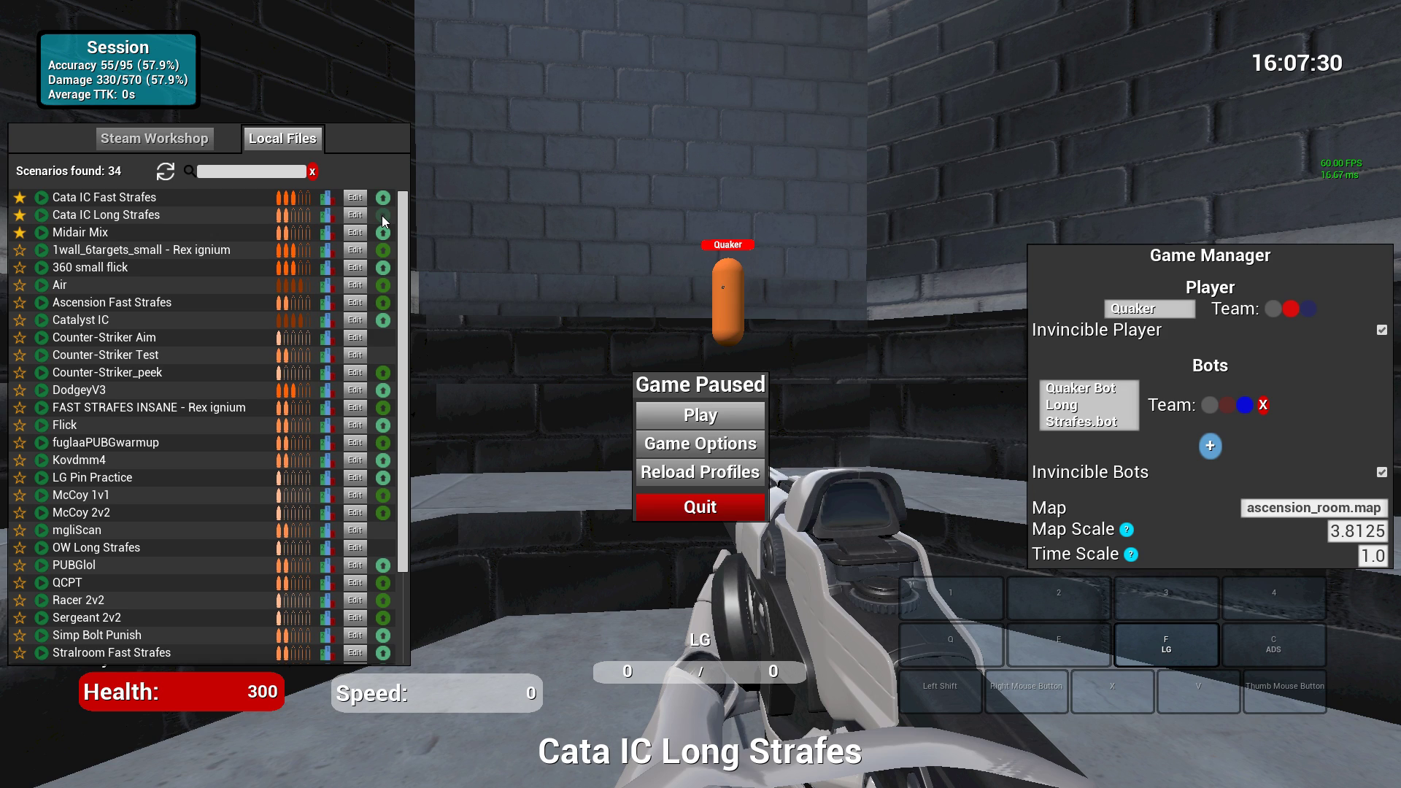
{"action": "left_click", "coordinate": [356, 216]}
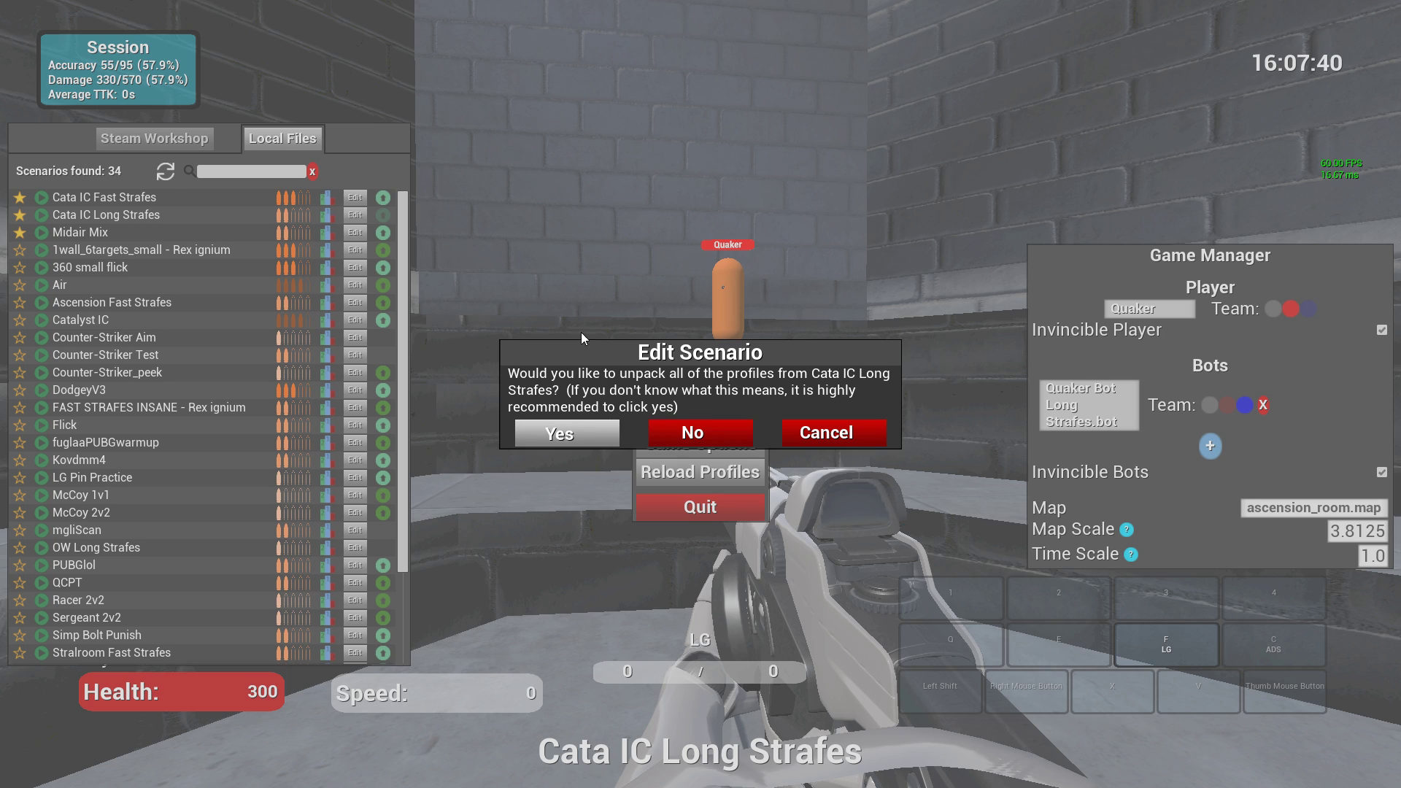
{"action": "key", "text": "Return"}
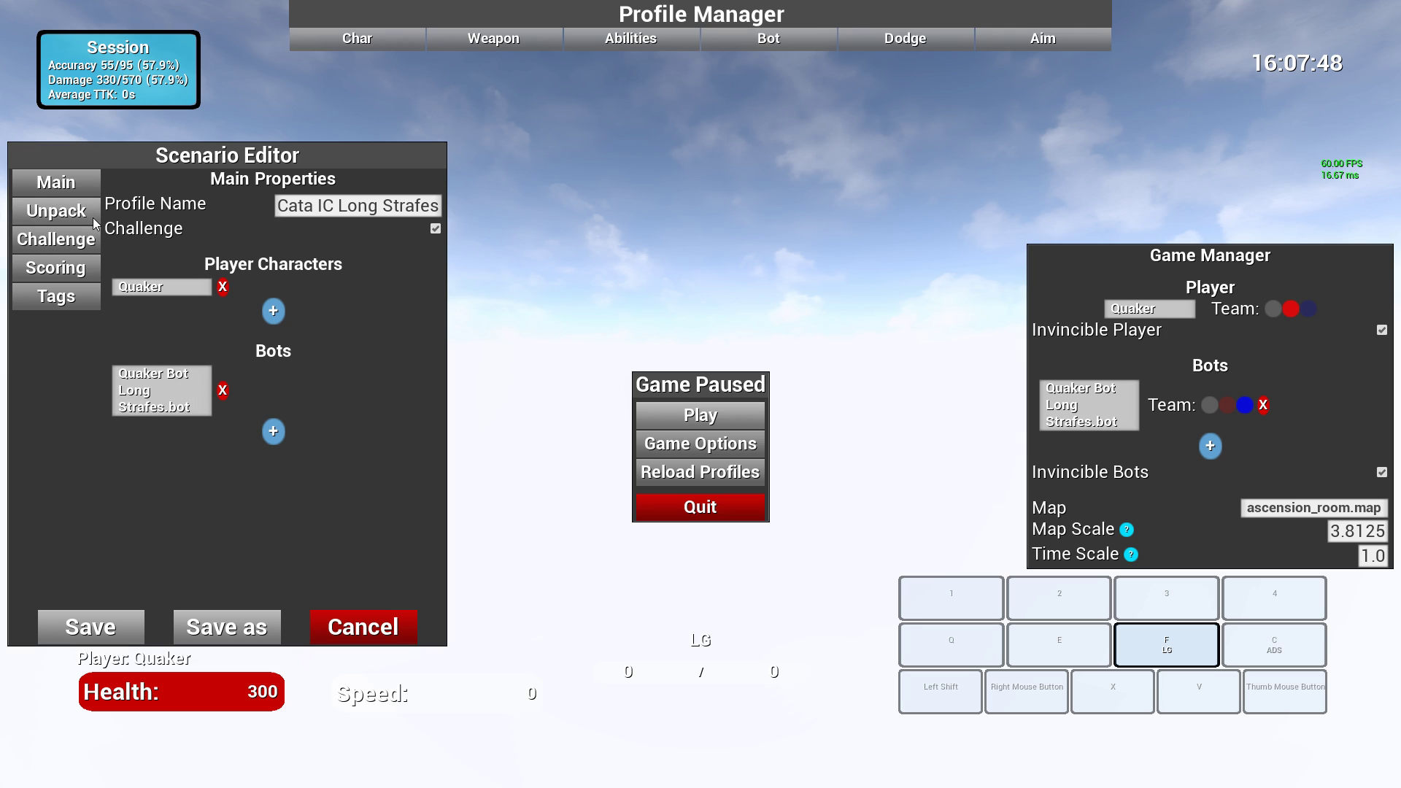
Step: Review the challenge properties of Cata IC Long Strafes, from the time limit and profiles to the map and blocking options
{"action": "left_click", "coordinate": [80, 243]}
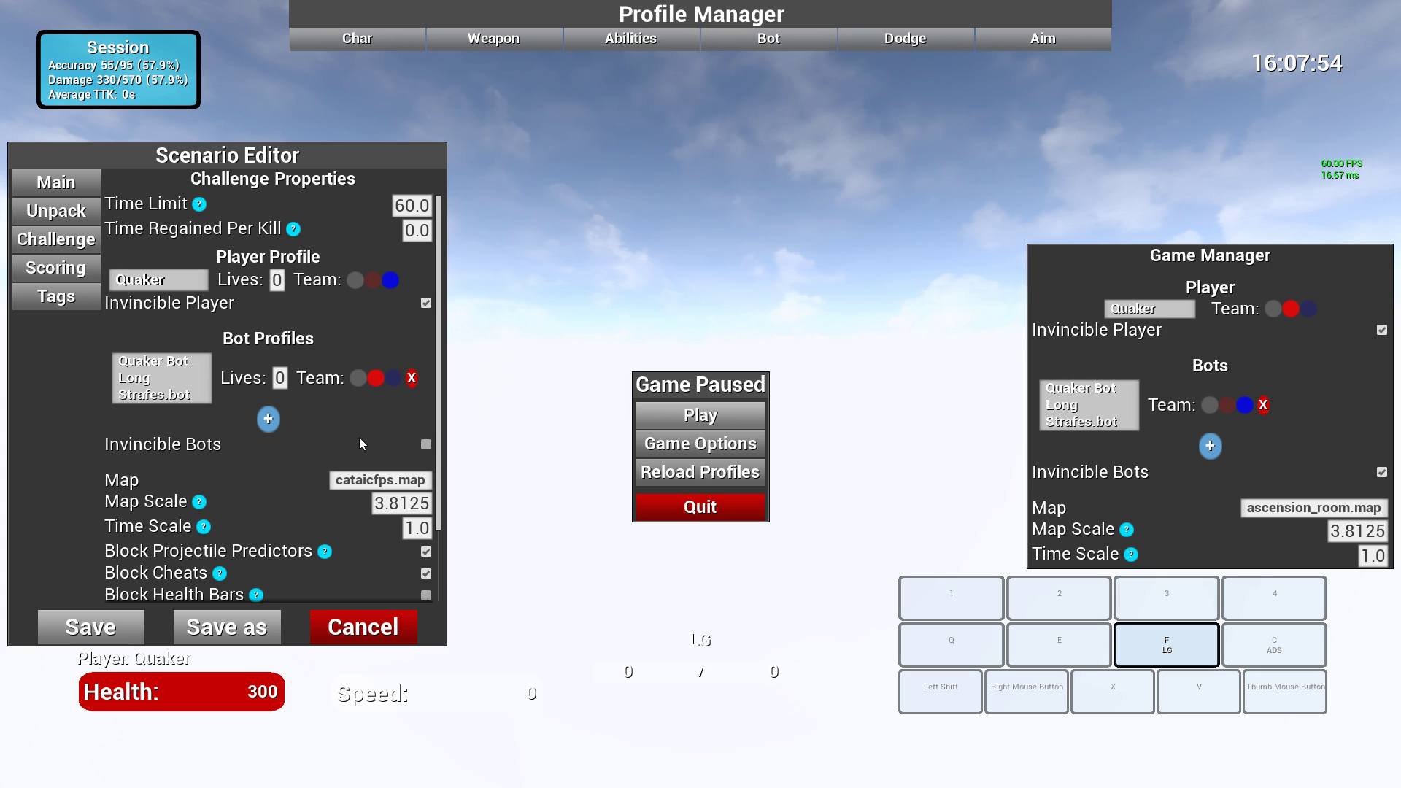
{"action": "scroll", "coordinate": [359, 444], "scroll_direction": "down", "scroll_amount": 3}
{"action": "scroll", "coordinate": [356, 347], "scroll_direction": "up", "scroll_amount": 3}
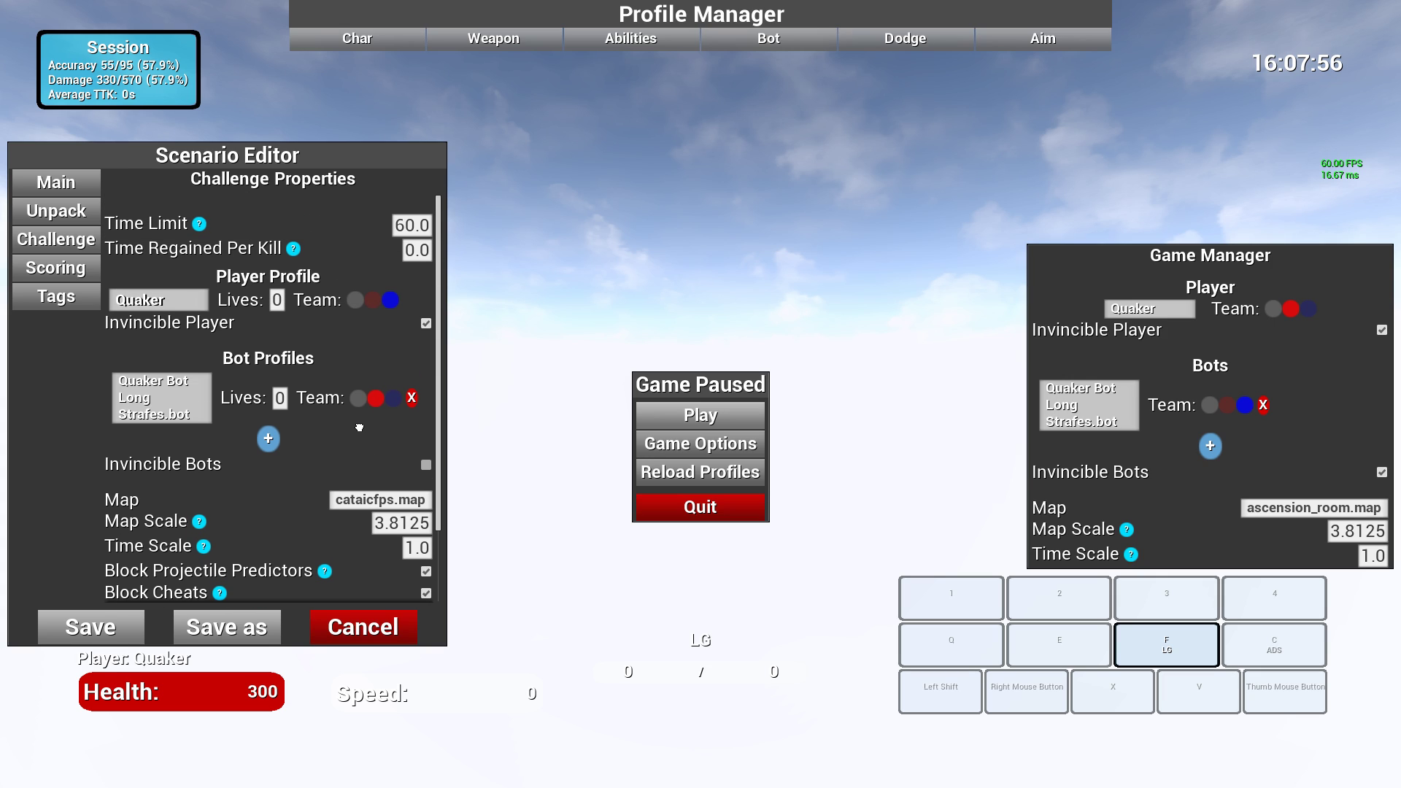
{"action": "scroll", "coordinate": [361, 343], "scroll_direction": "down", "scroll_amount": 3}
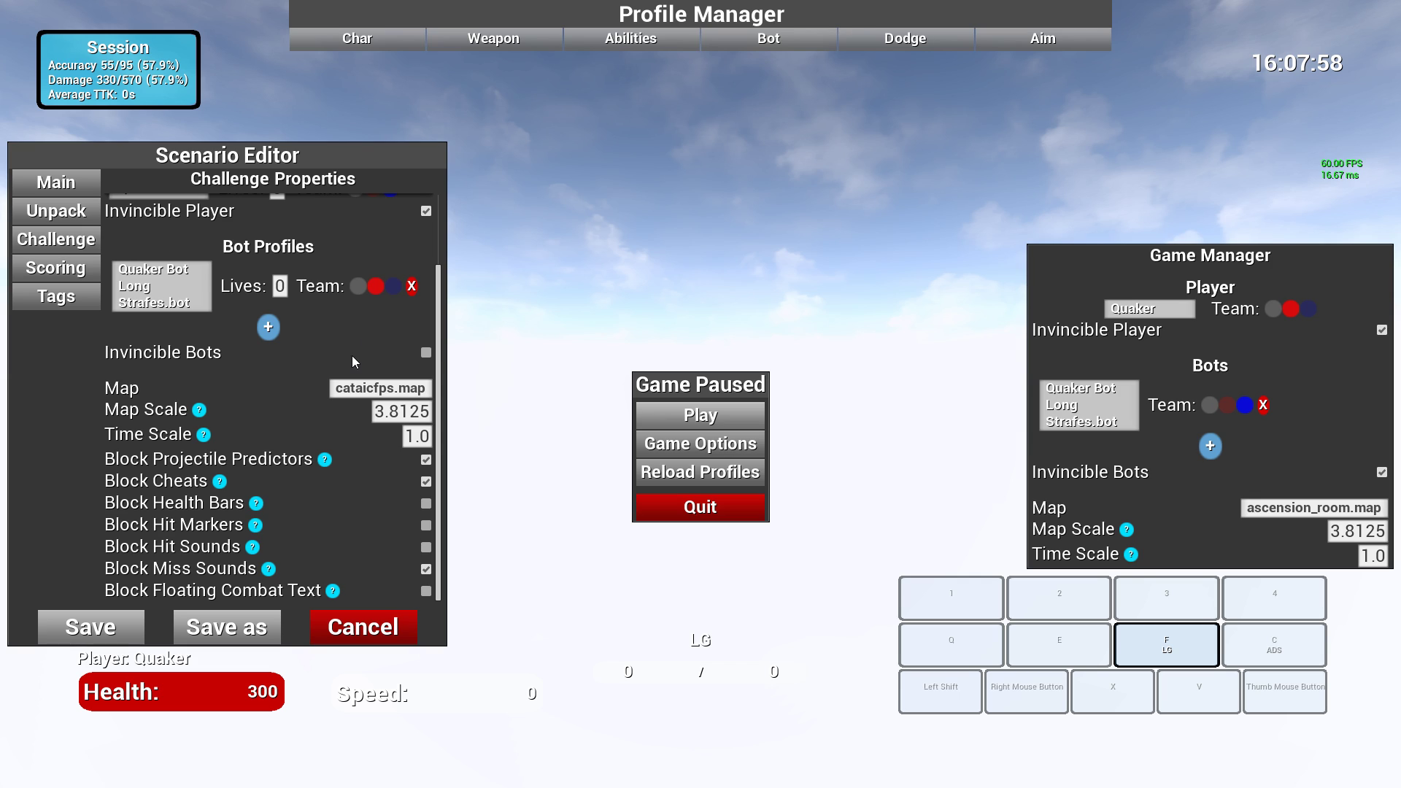
{"action": "scroll", "coordinate": [236, 251], "scroll_direction": "up", "scroll_amount": 3}
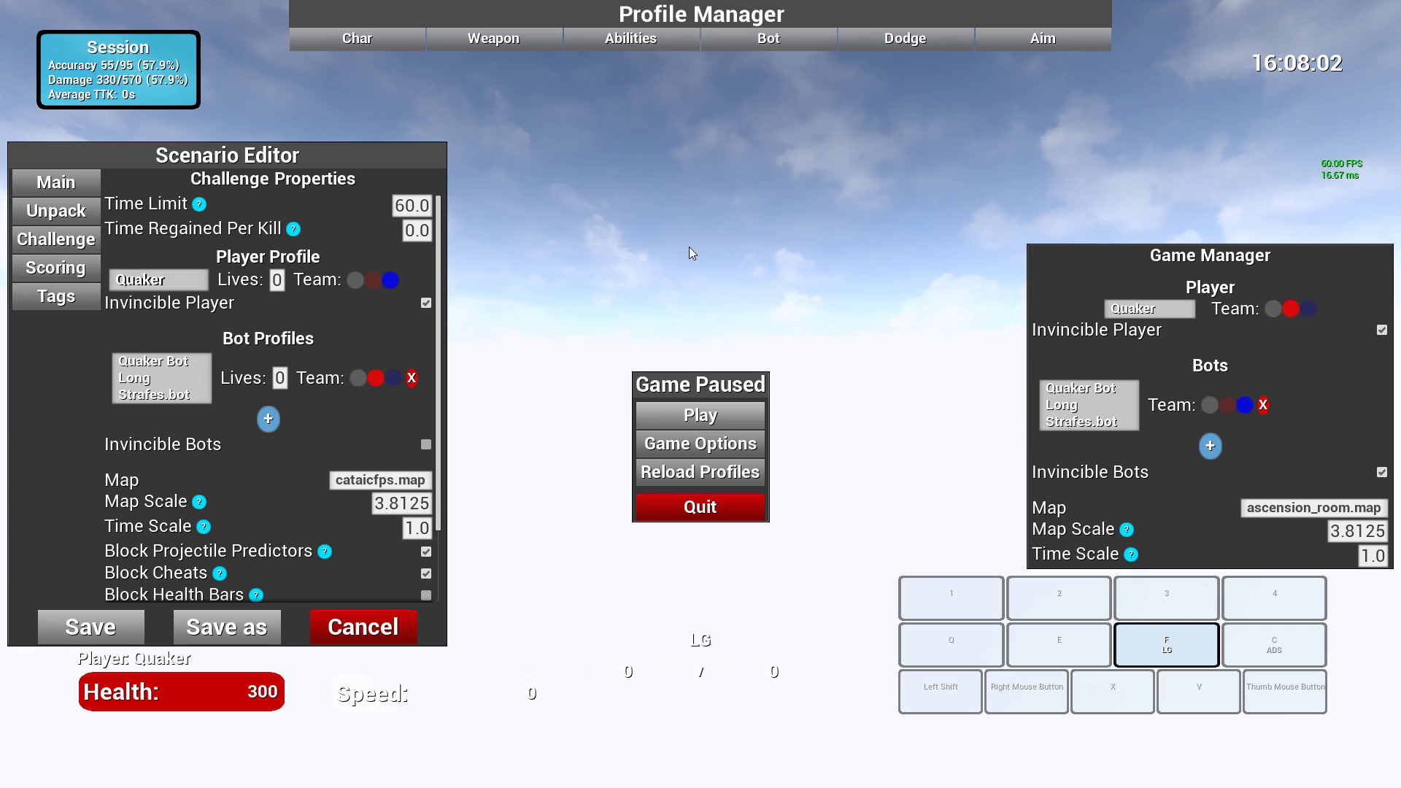
Step: Open the Quaker character profile from the Profile Manager and view its weapon slots
{"action": "mouse_move", "coordinate": [415, 45]}
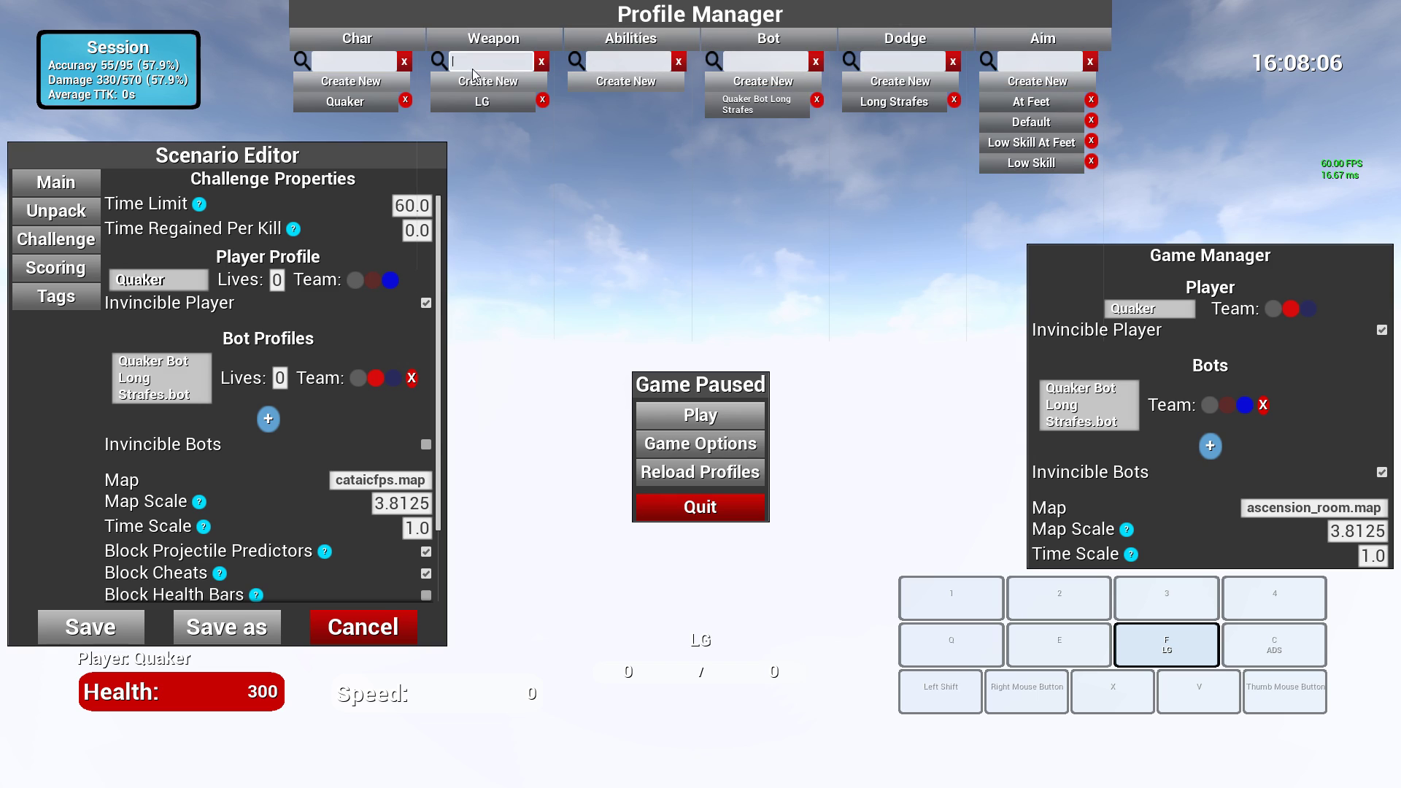
{"action": "mouse_move", "coordinate": [374, 48]}
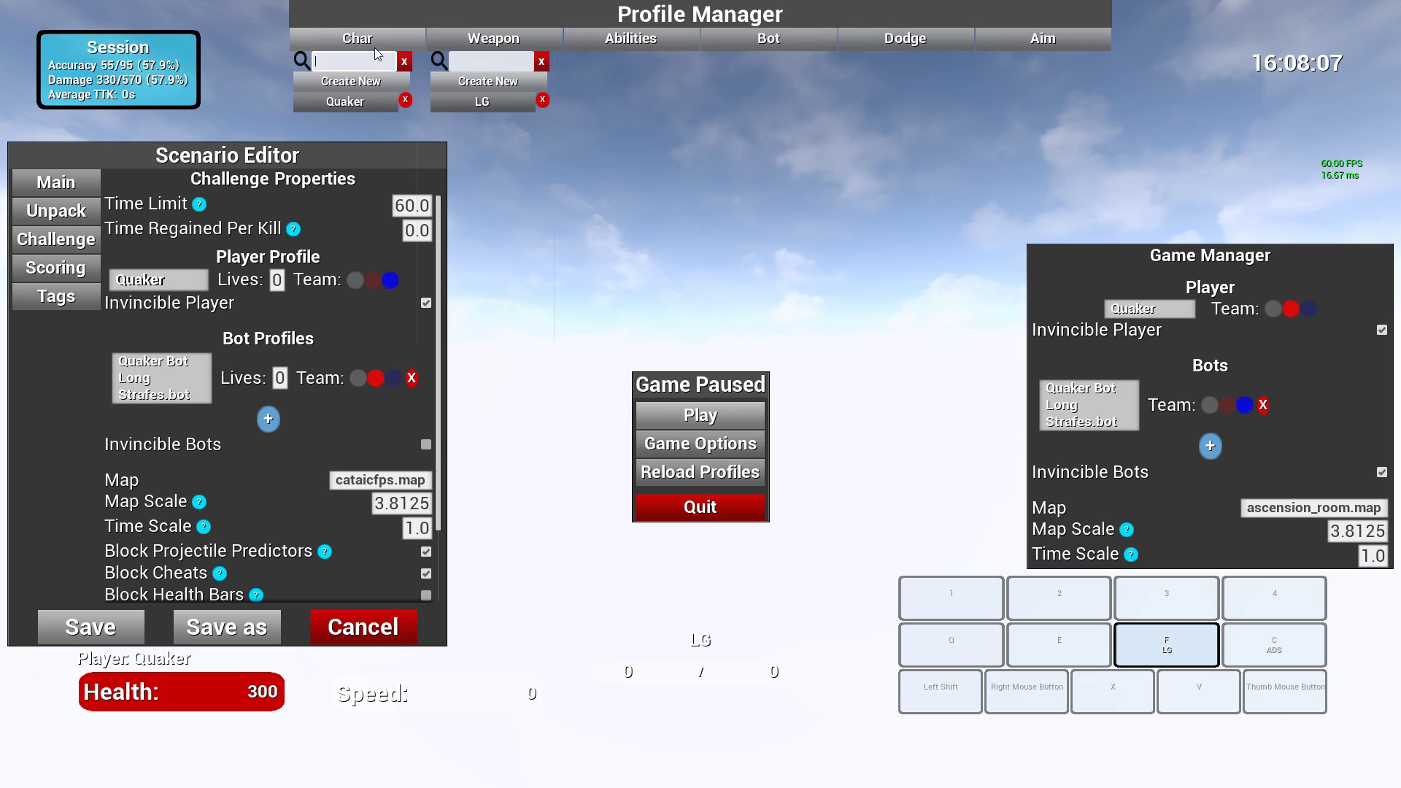
{"action": "left_click", "coordinate": [365, 105]}
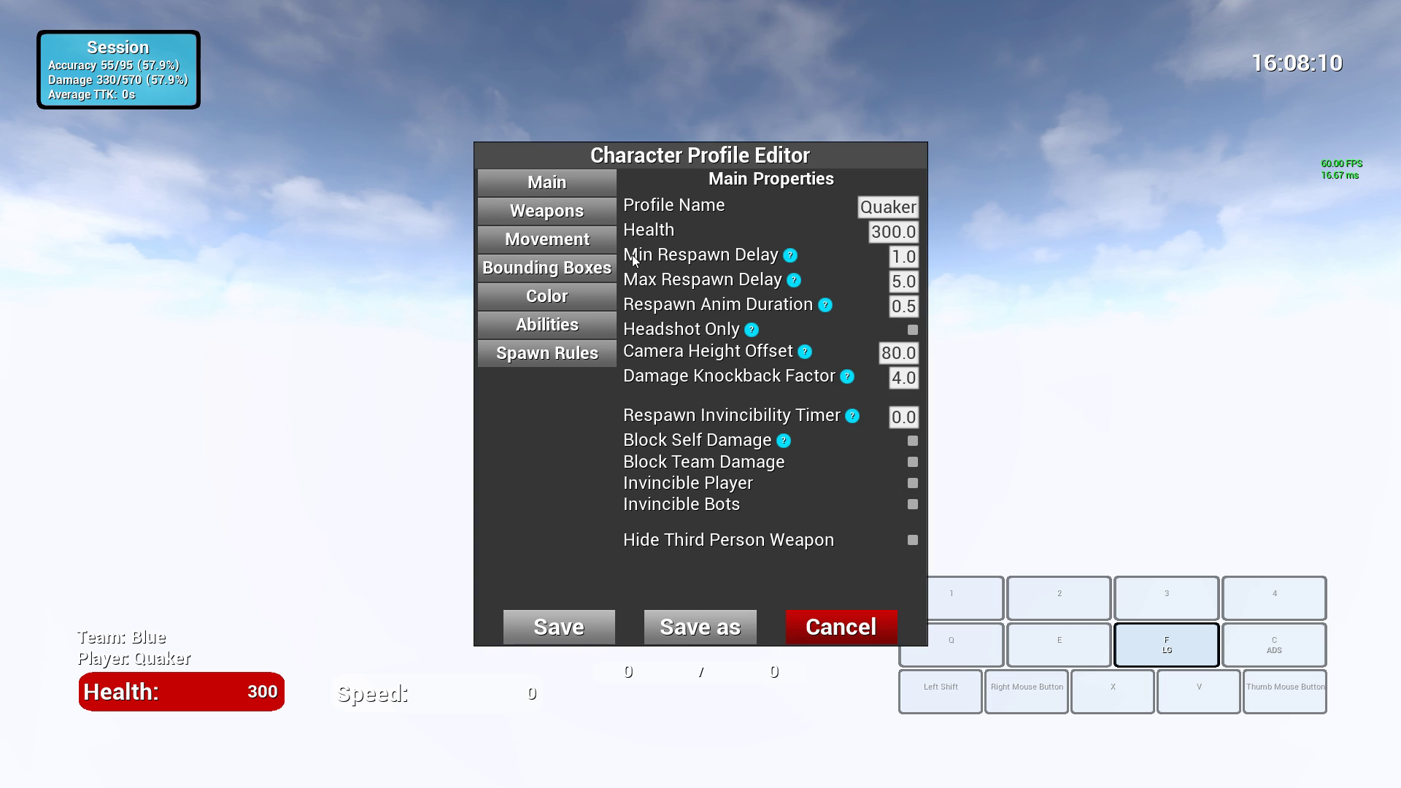
{"action": "left_click", "coordinate": [594, 213]}
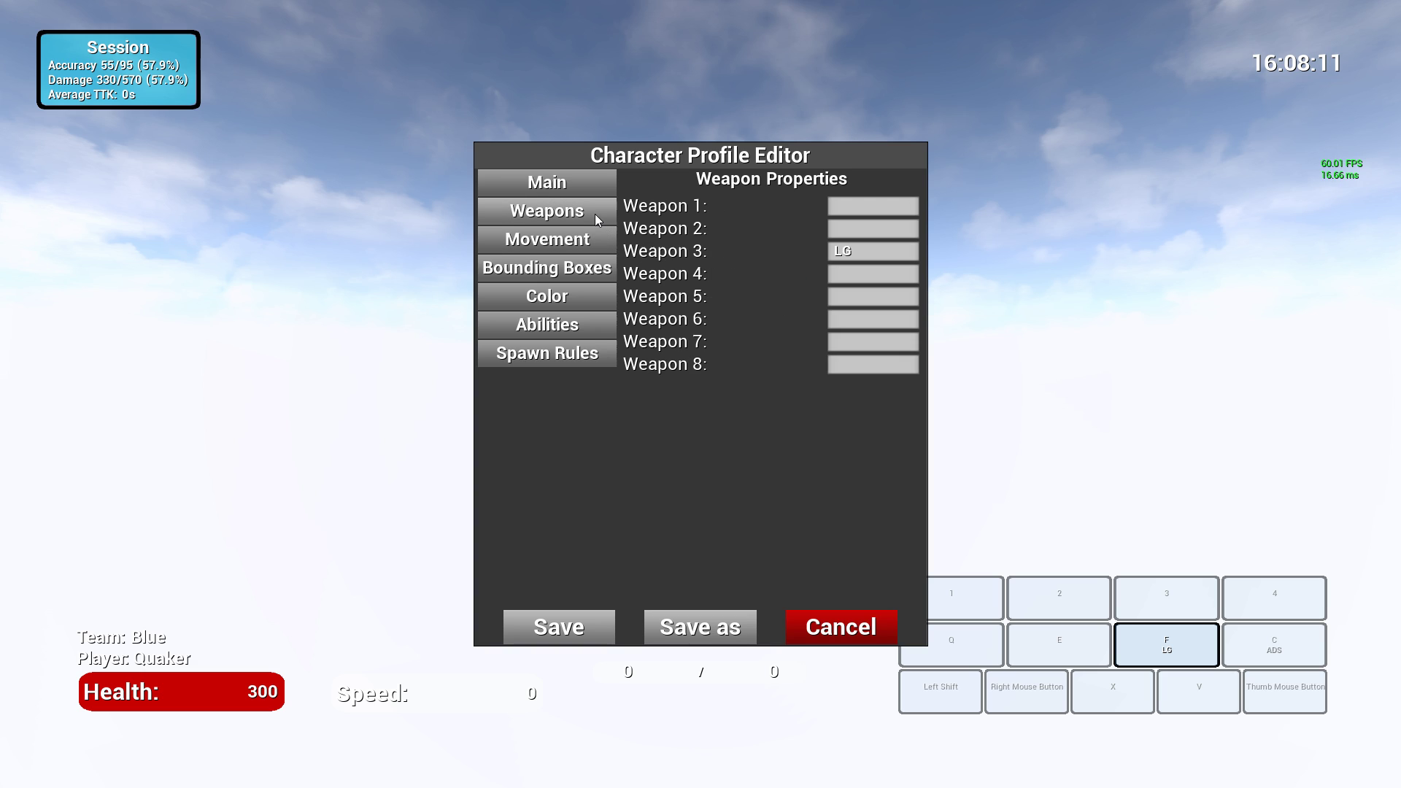
Step: Assign the Rocket Launcher to weapon slot 2 of the Quaker character profile
{"action": "left_click", "coordinate": [864, 231]}
{"action": "type", "text": "ro"}
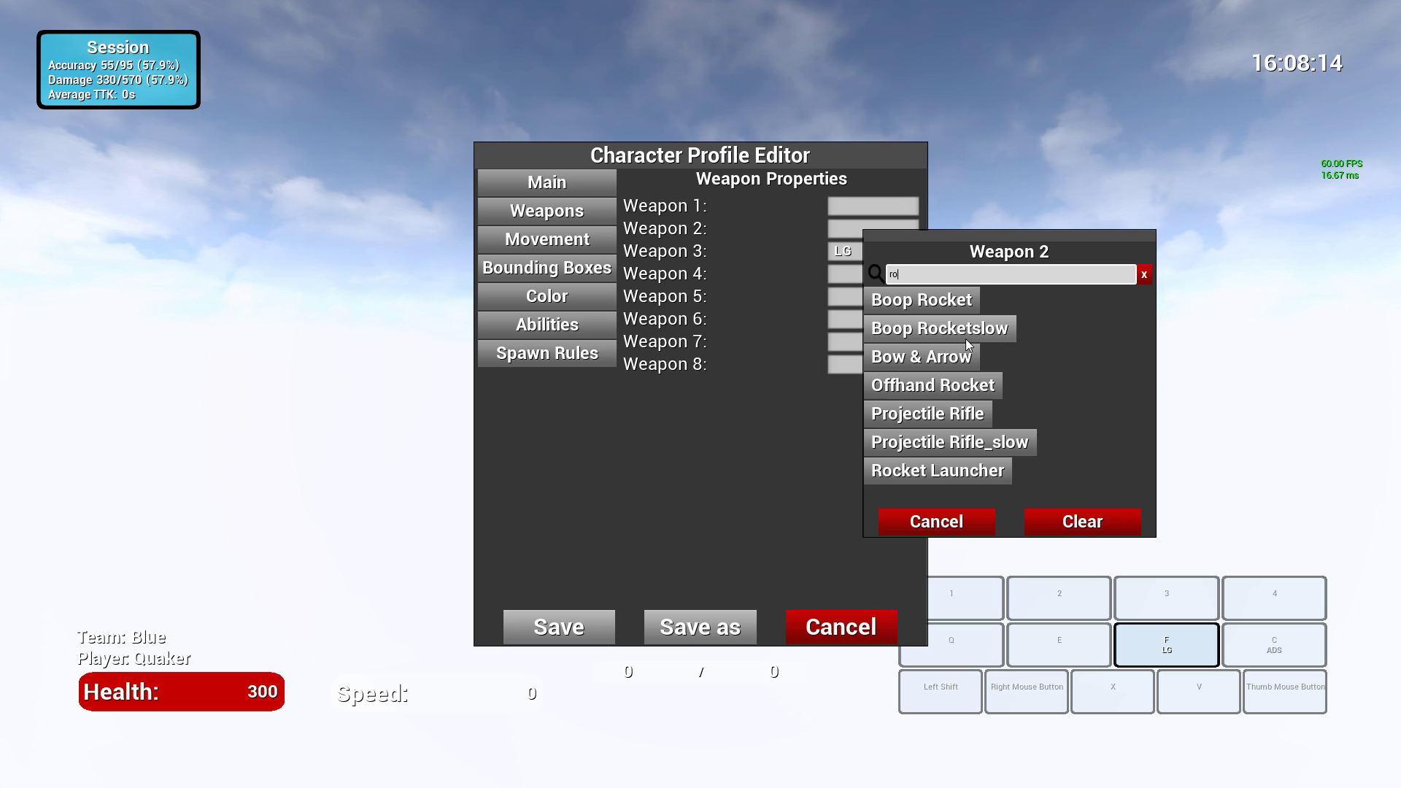
{"action": "type", "text": "cket"}
{"action": "left_click", "coordinate": [941, 387]}
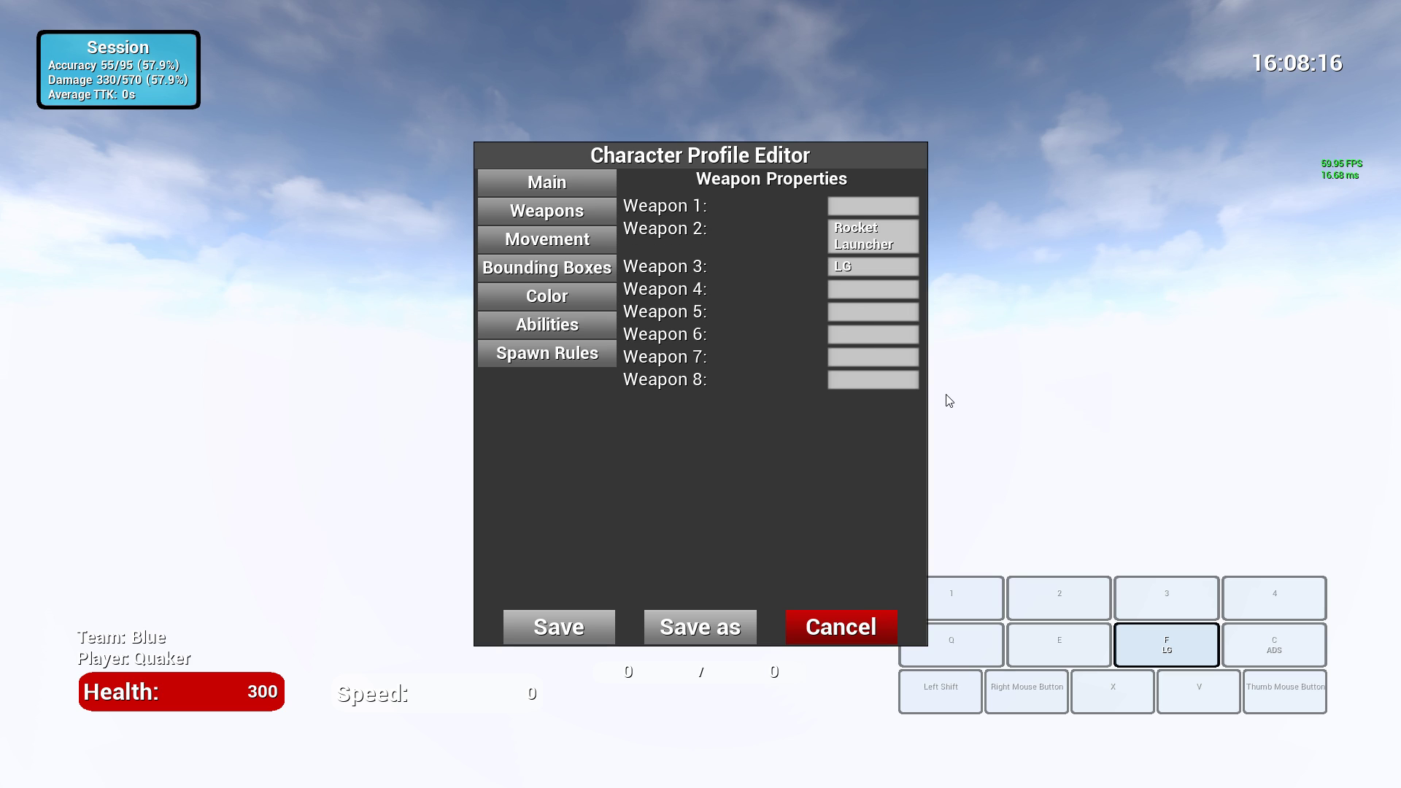
Step: Review the Quaker profile's movement and bounding box properties and save the profile
{"action": "left_click", "coordinate": [568, 232]}
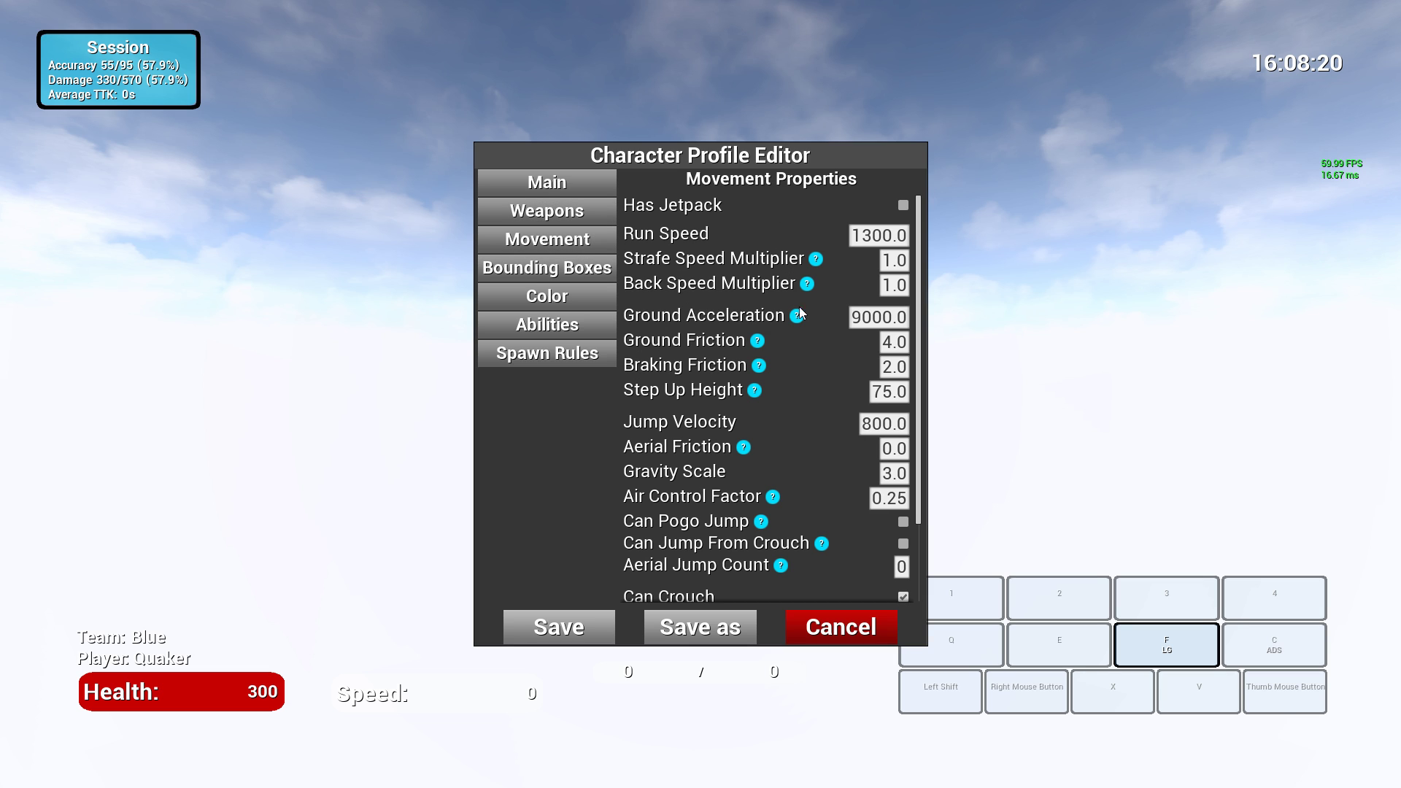
{"action": "left_click_drag", "start_coordinate": [882, 235], "coordinate": [858, 296]}
{"action": "scroll", "coordinate": [817, 358], "scroll_direction": "down", "scroll_amount": 3}
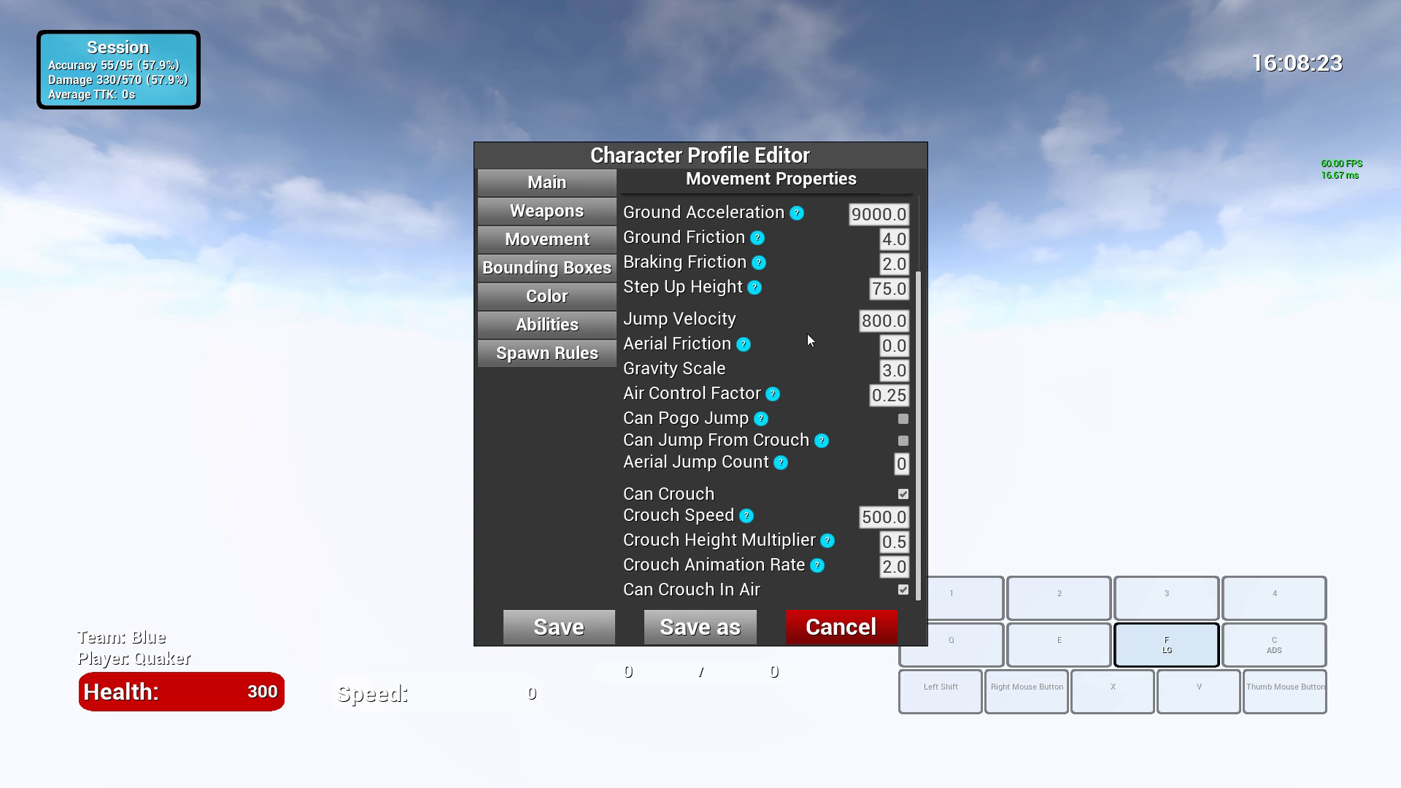
{"action": "left_click", "coordinate": [567, 273]}
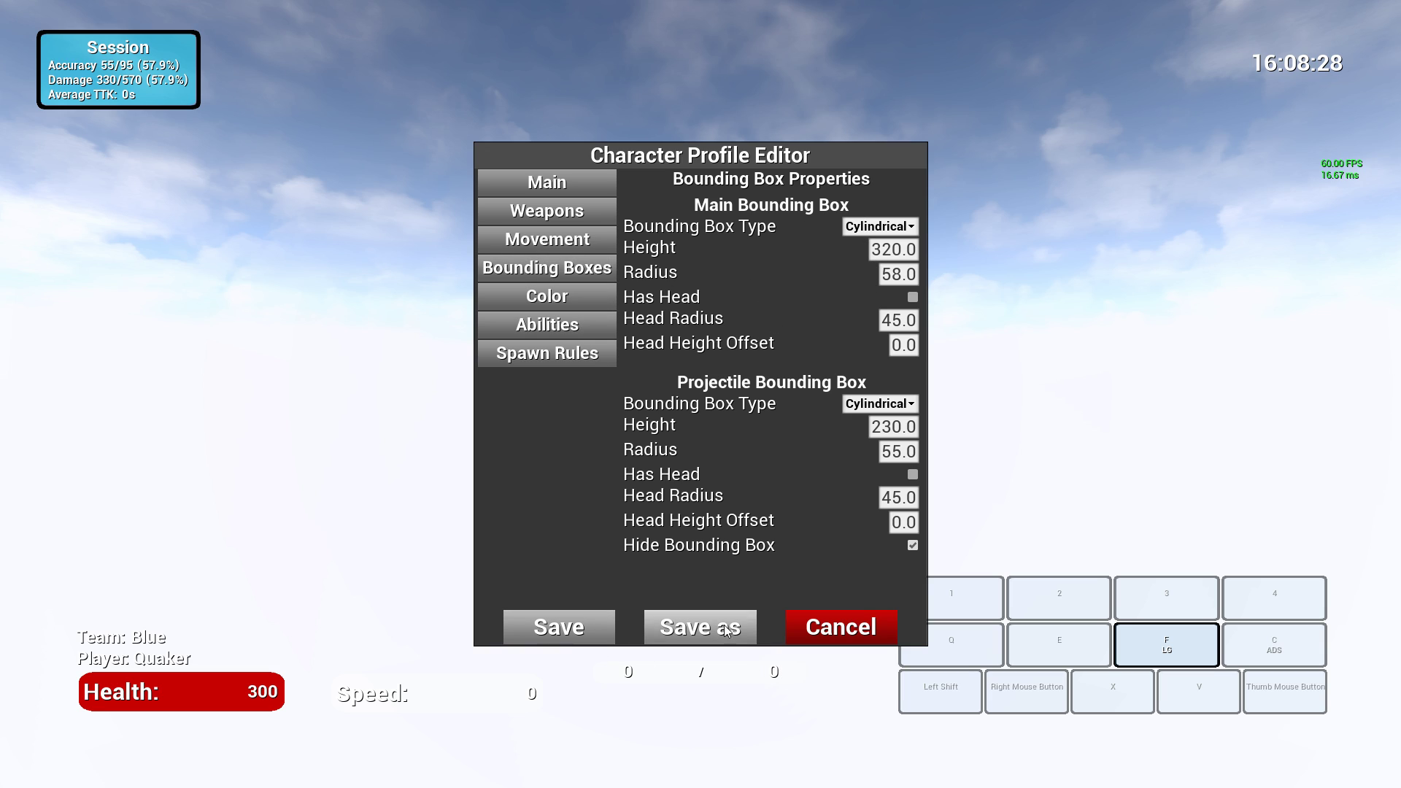
{"action": "left_click", "coordinate": [568, 633]}
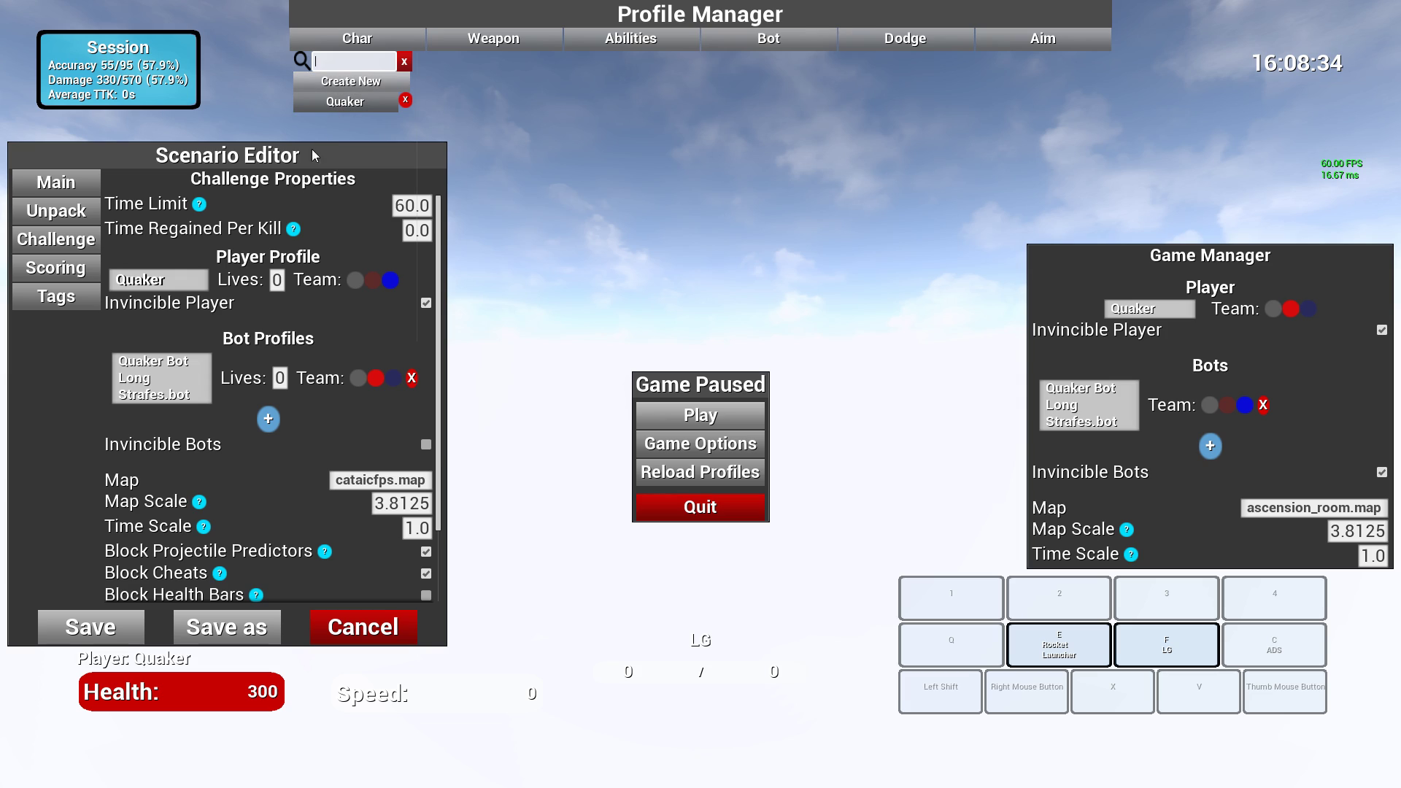
Step: Open the Quaker Bot Long Strafes bot profile and review its character choice, dodging properties and weapons properties
{"action": "left_click", "coordinate": [151, 279]}
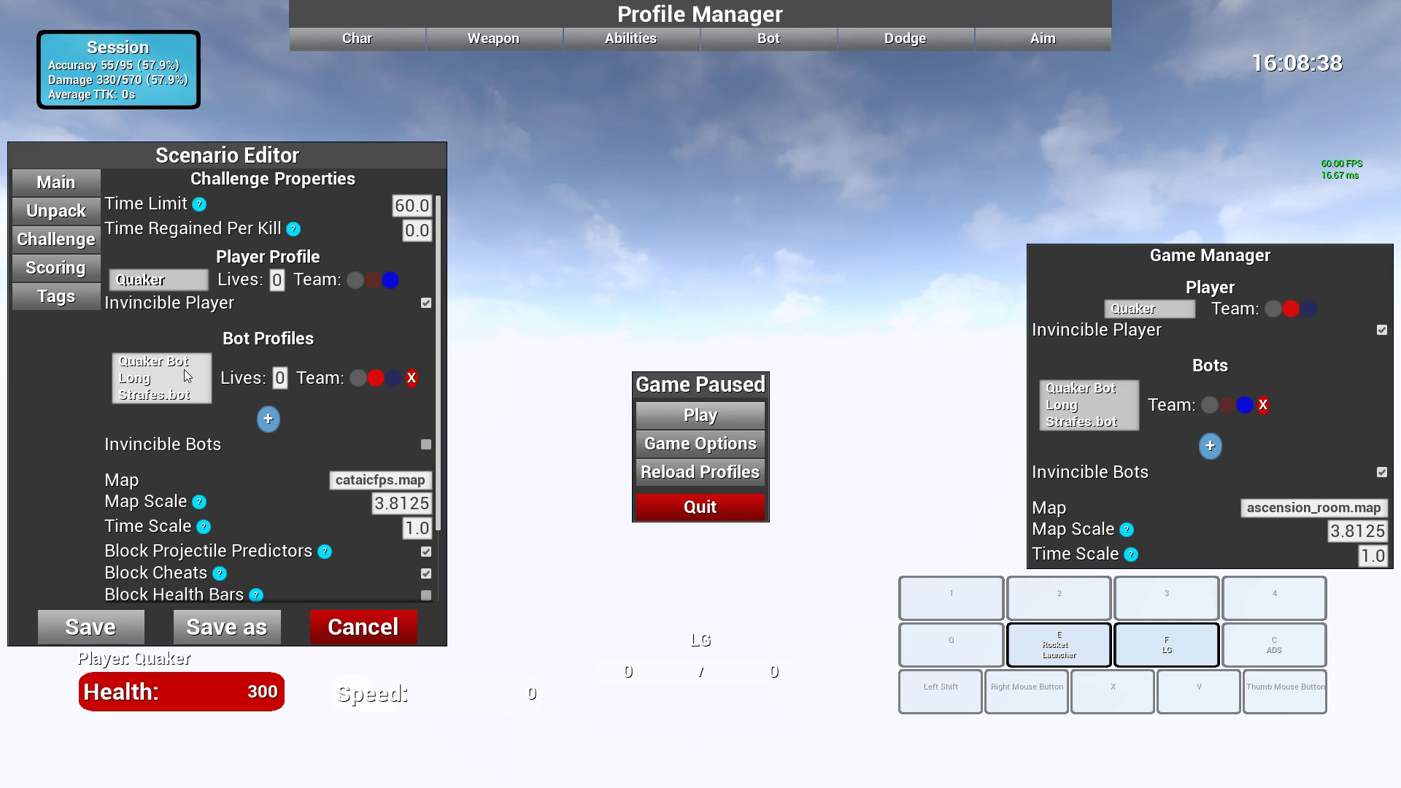
{"action": "left_click", "coordinate": [762, 37]}
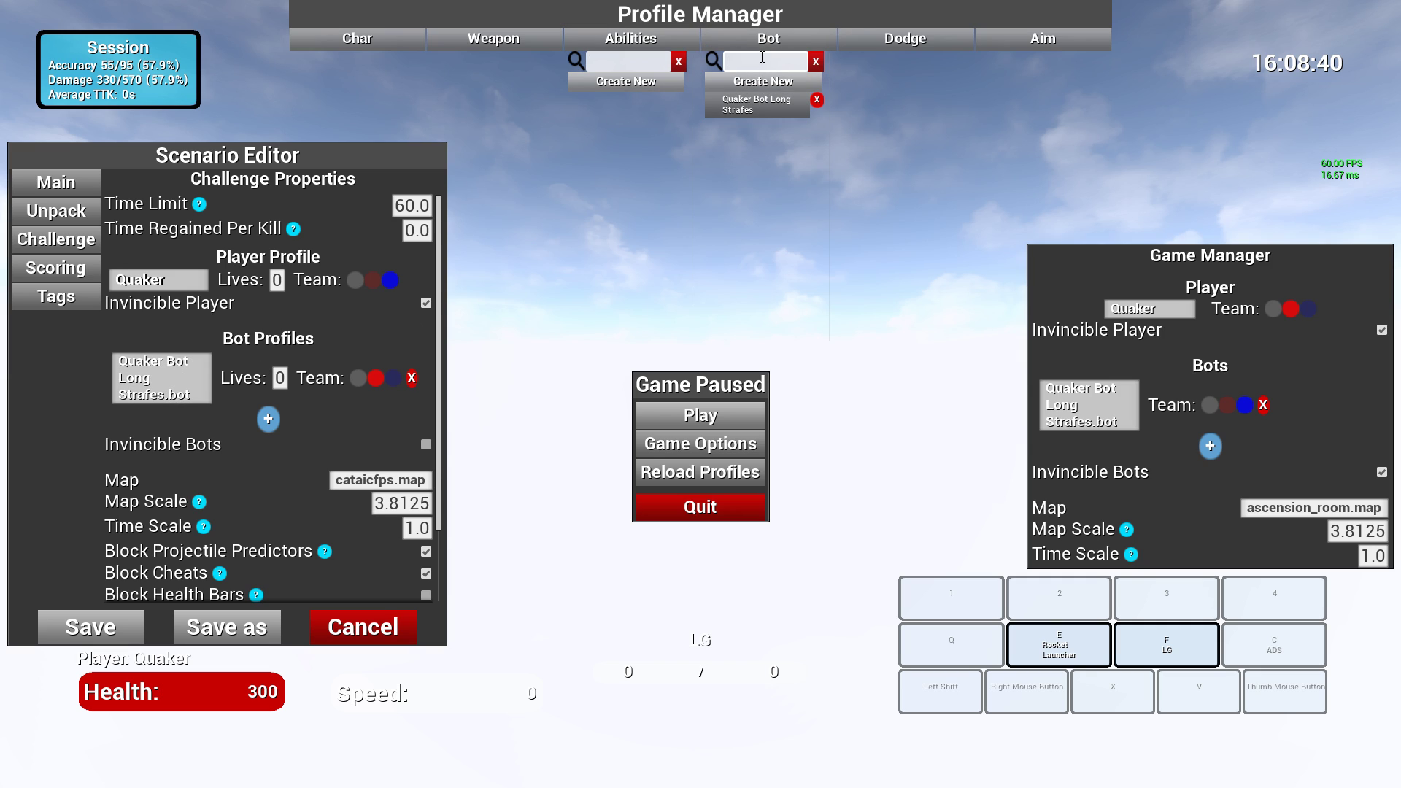
{"action": "left_click", "coordinate": [768, 103]}
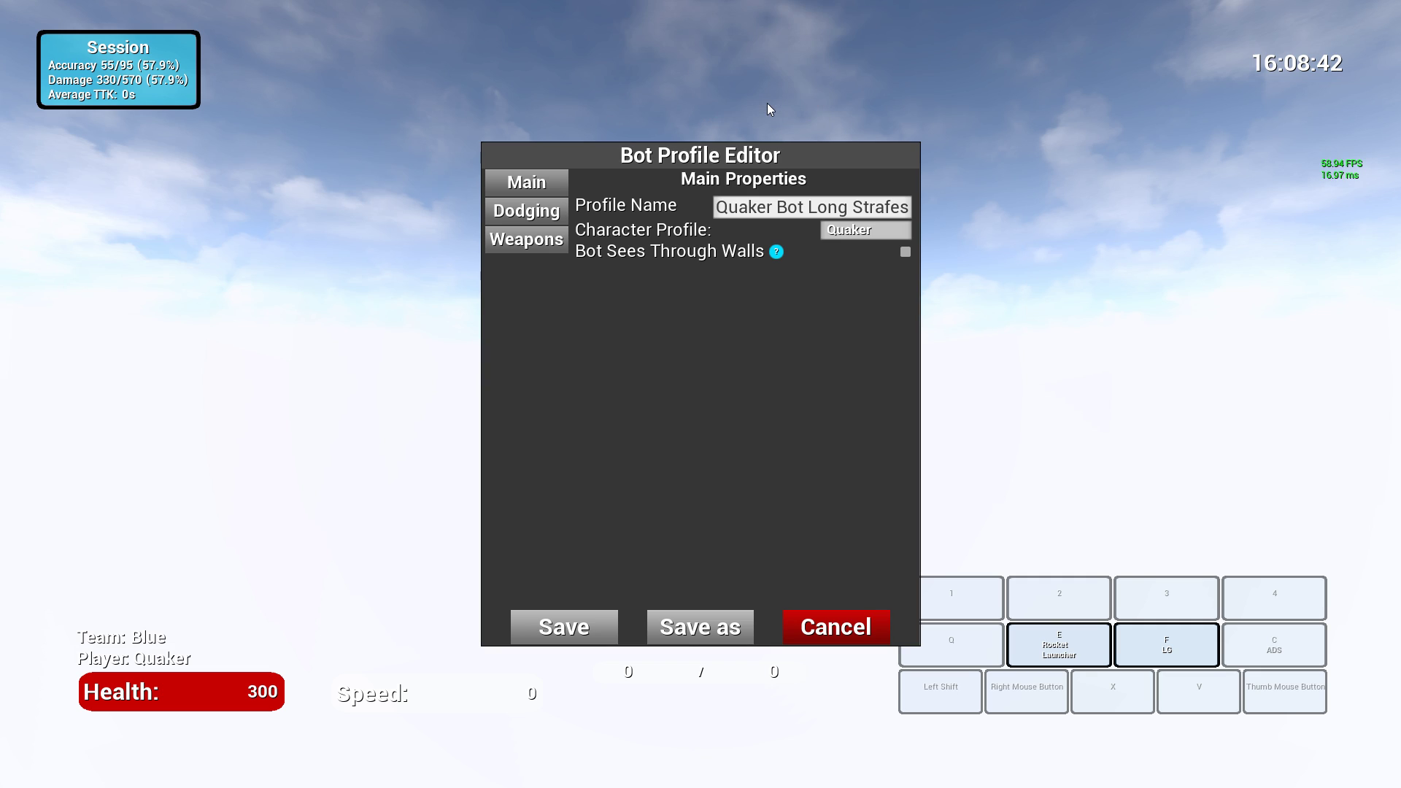
{"action": "left_click", "coordinate": [863, 230]}
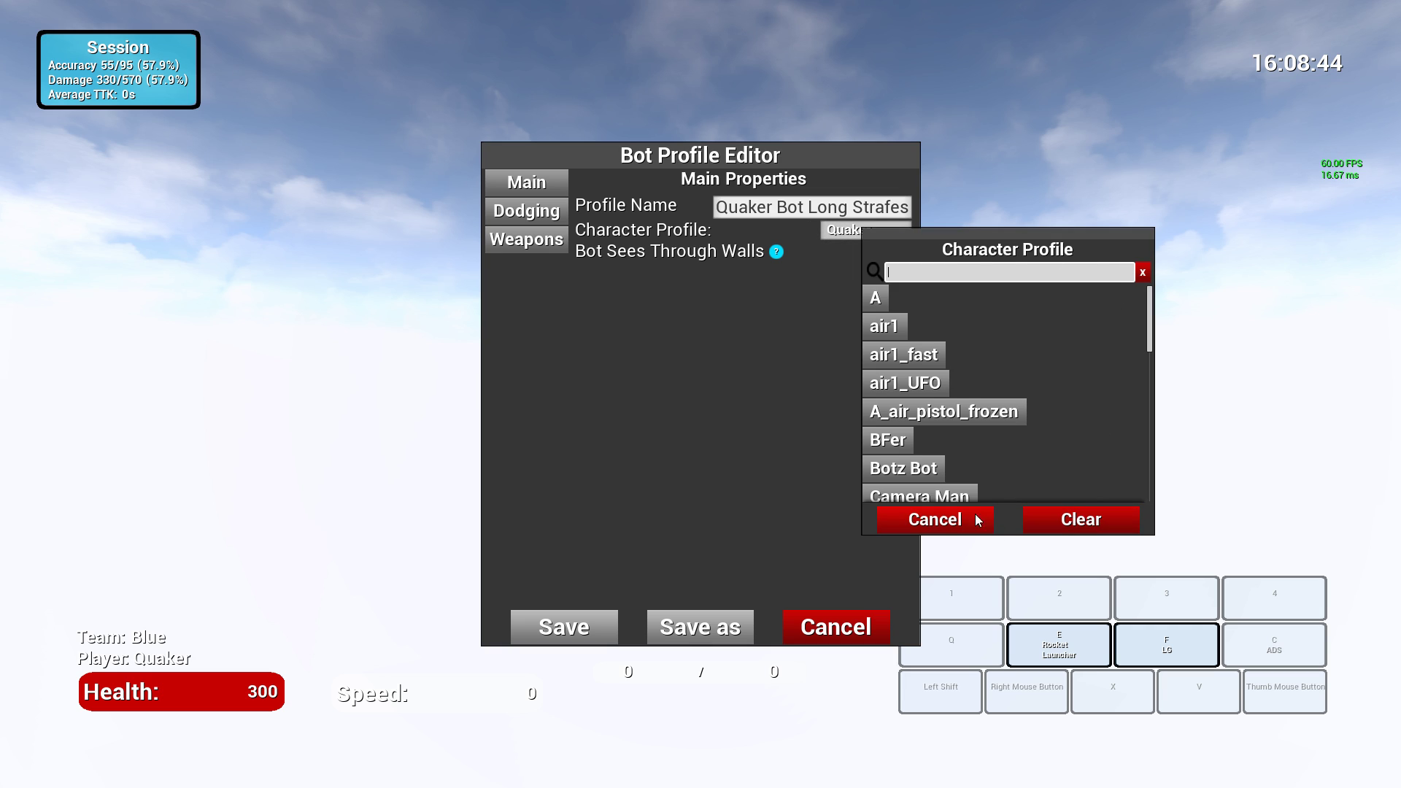
{"action": "left_click", "coordinate": [944, 522]}
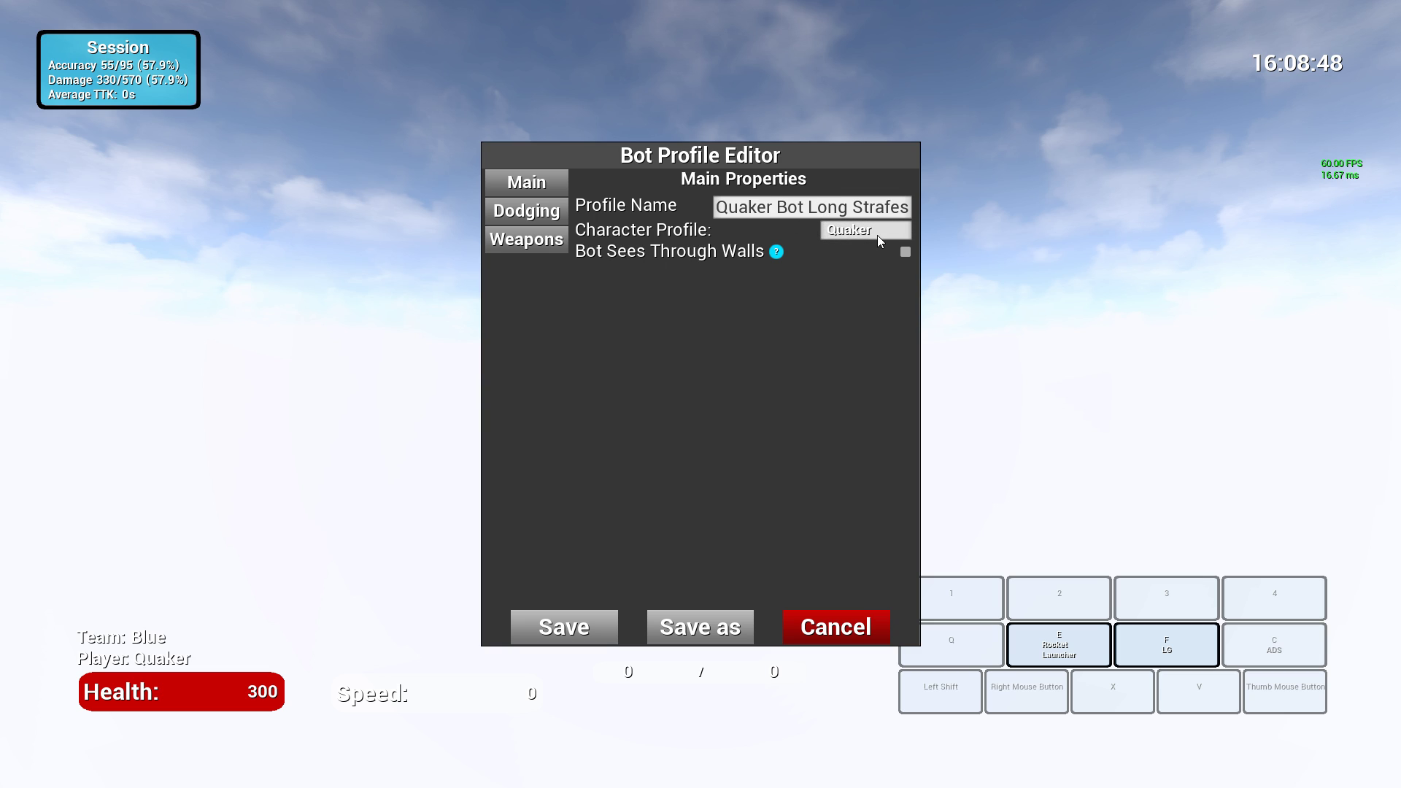
{"action": "left_click", "coordinate": [528, 222]}
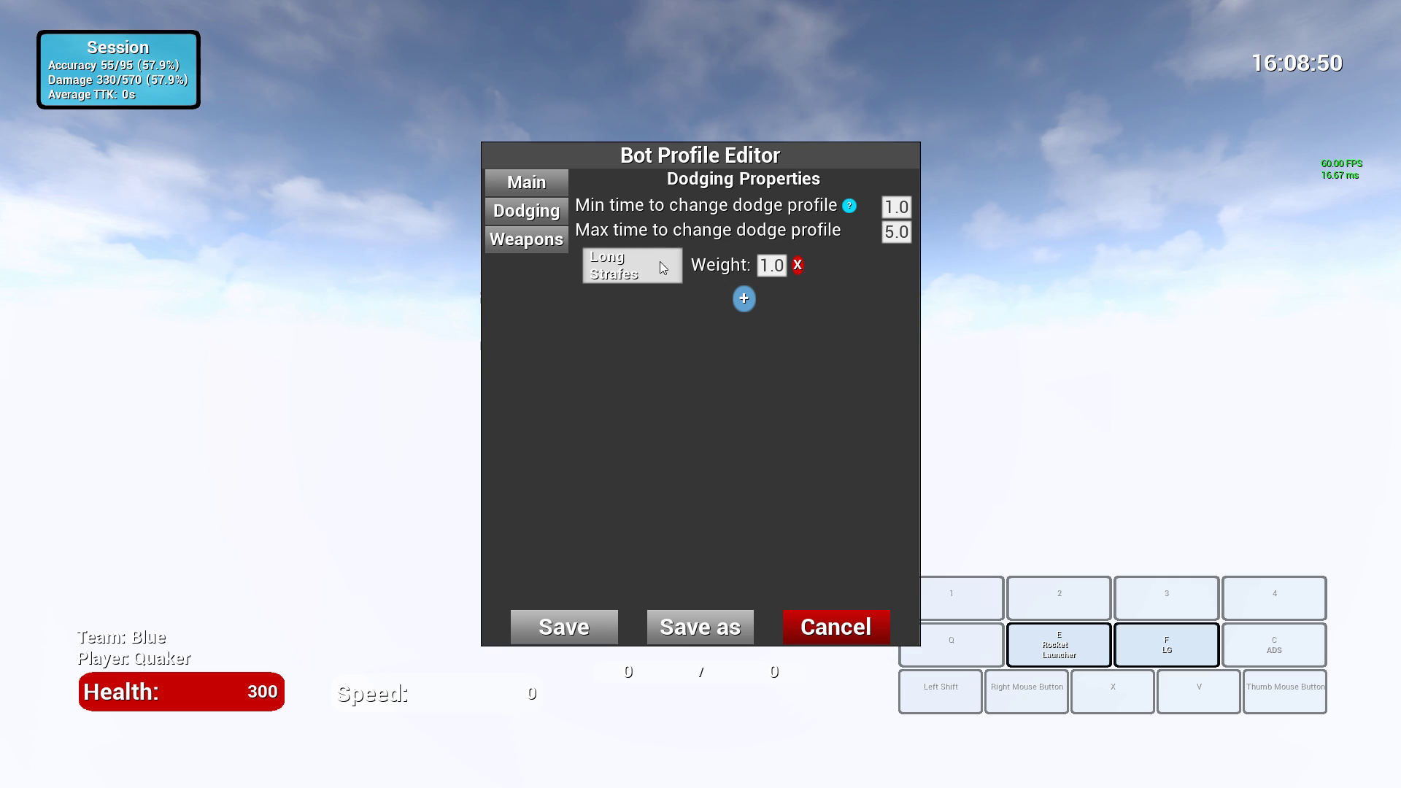
{"action": "left_click", "coordinate": [541, 243]}
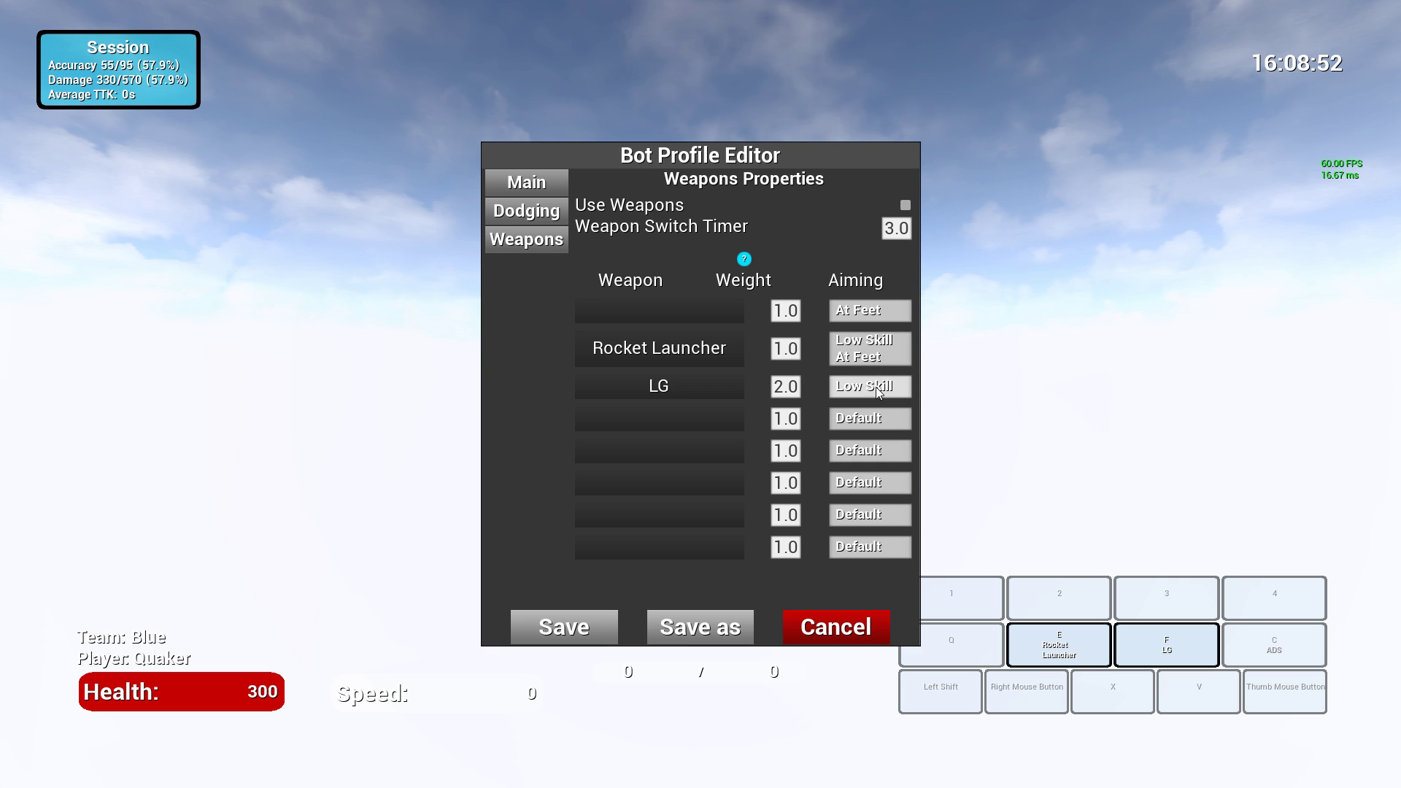
{"action": "left_click", "coordinate": [526, 183]}
Step: Close the bot profile and leave the scenario editor without saving the modified profile to the scenario
{"action": "left_click", "coordinate": [805, 631]}
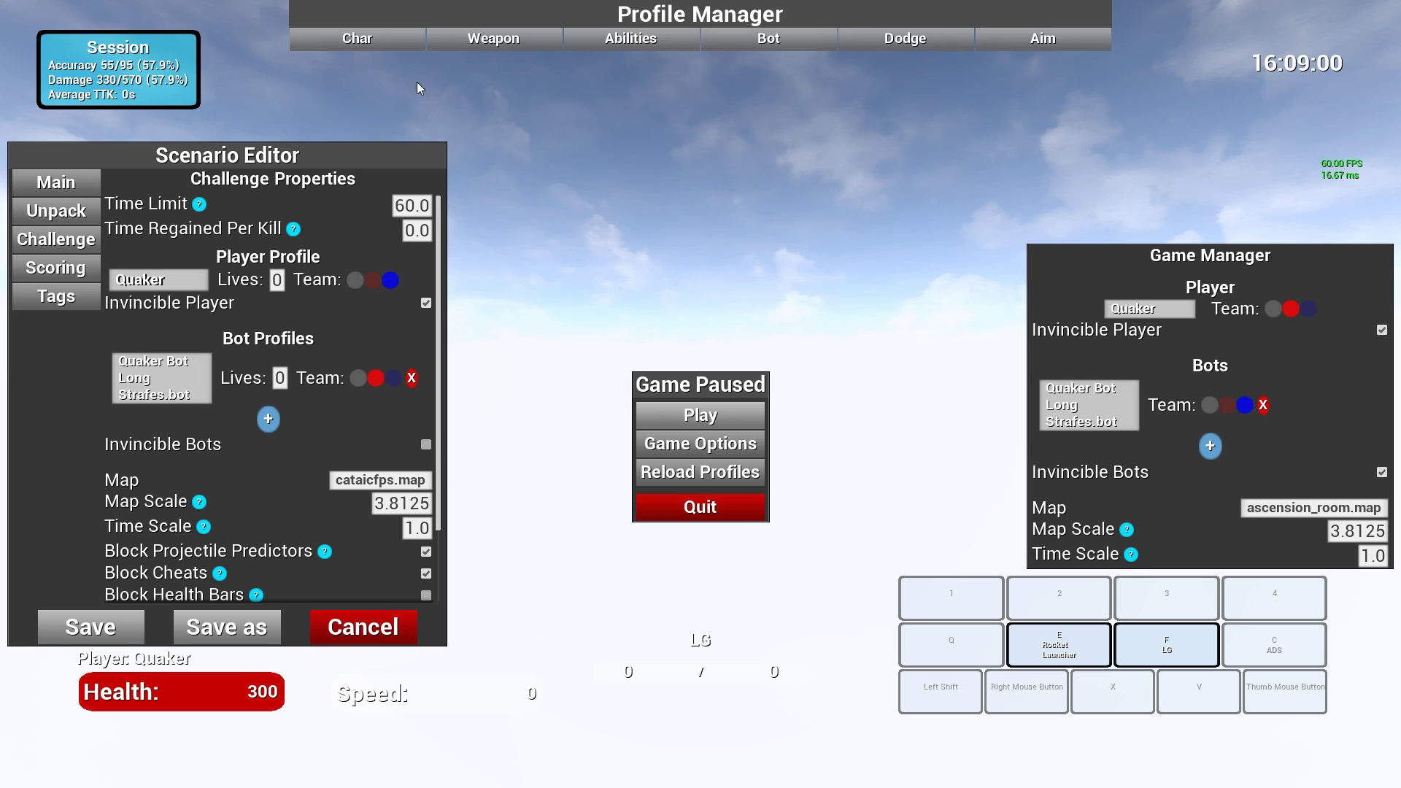
{"action": "left_click", "coordinate": [377, 638]}
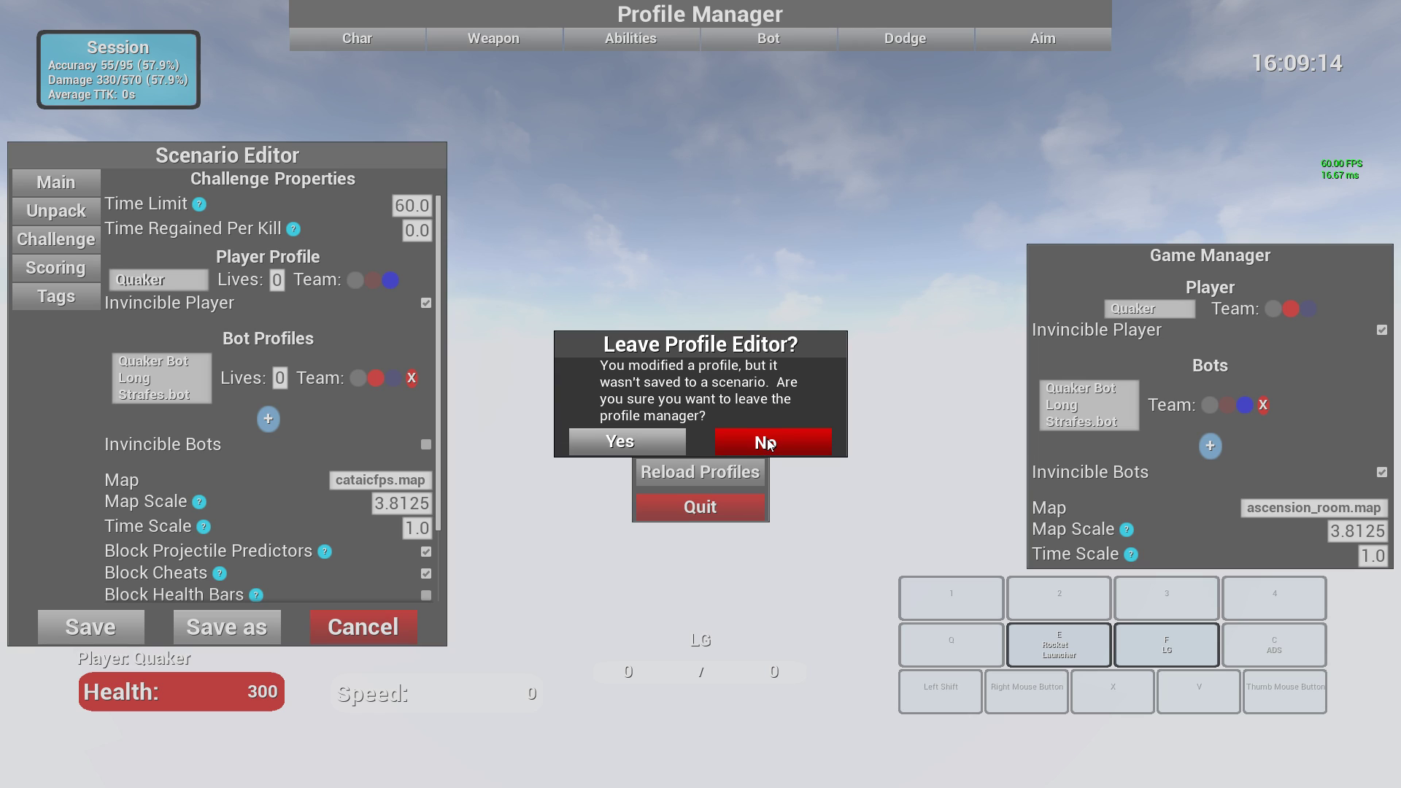
{"action": "left_click", "coordinate": [672, 448]}
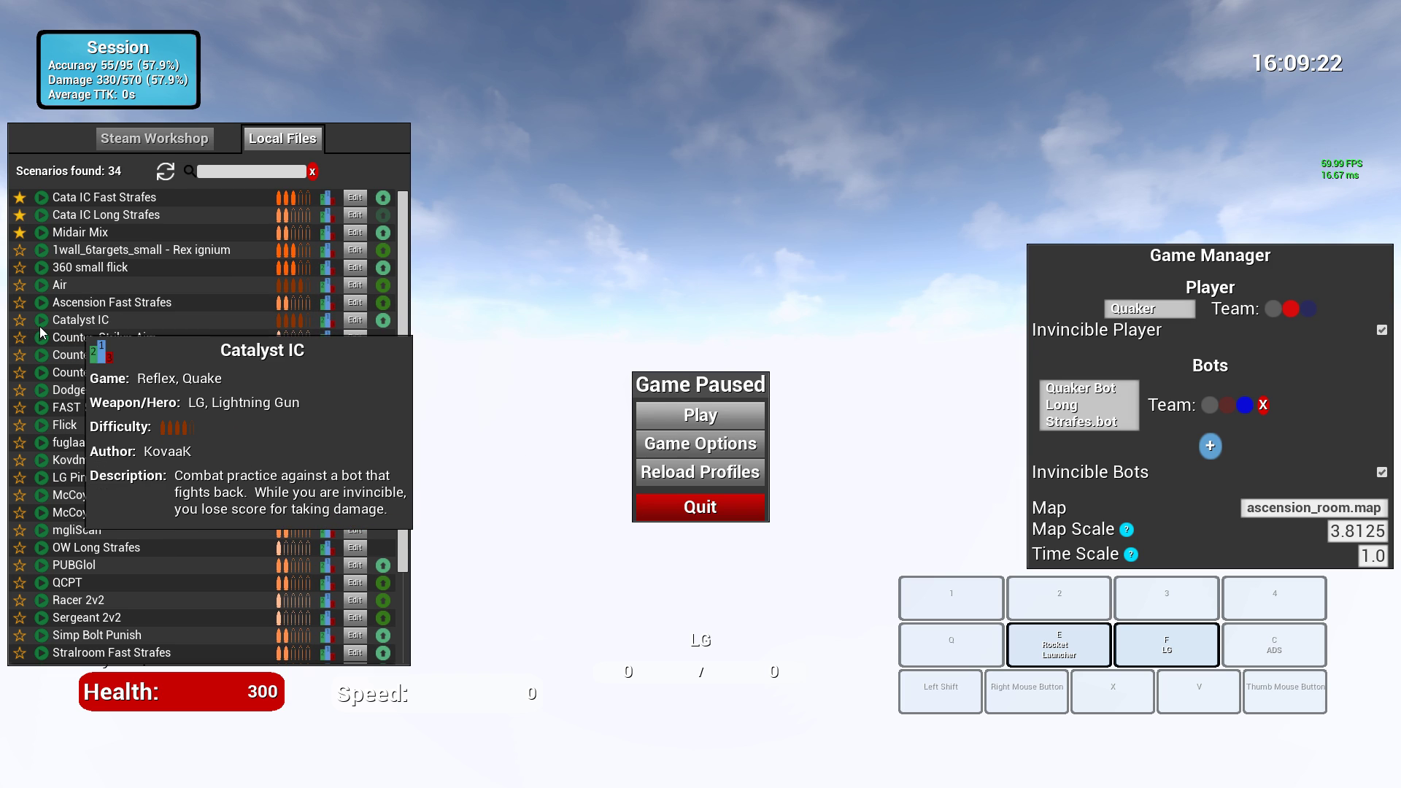
Step: Search the Steam Workshop scenarios for "cata", view the challenge rules of Catalyst IC and dismiss them
{"action": "left_click", "coordinate": [153, 138]}
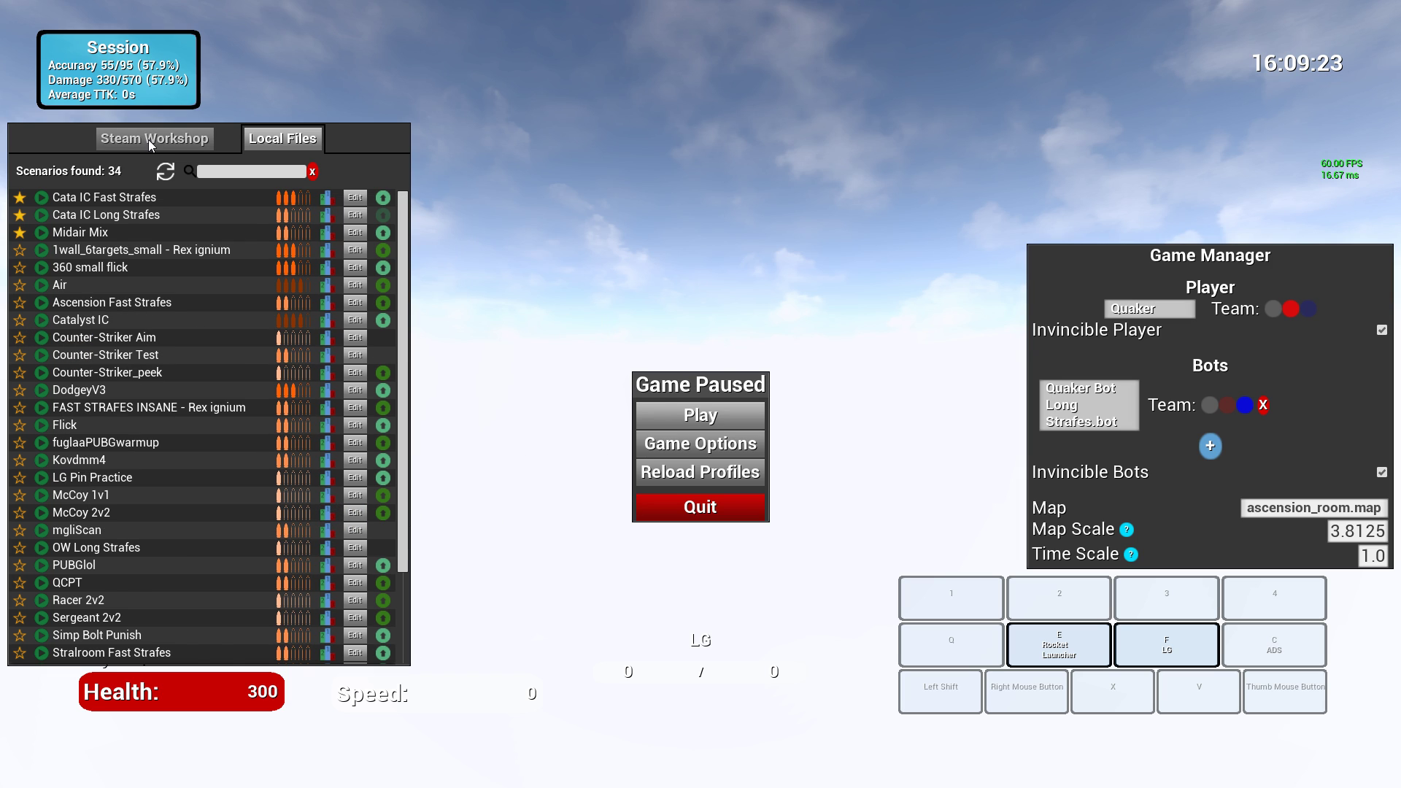
{"action": "left_click", "coordinate": [224, 172]}
{"action": "type", "text": "cata"}
{"action": "left_click", "coordinate": [54, 231]}
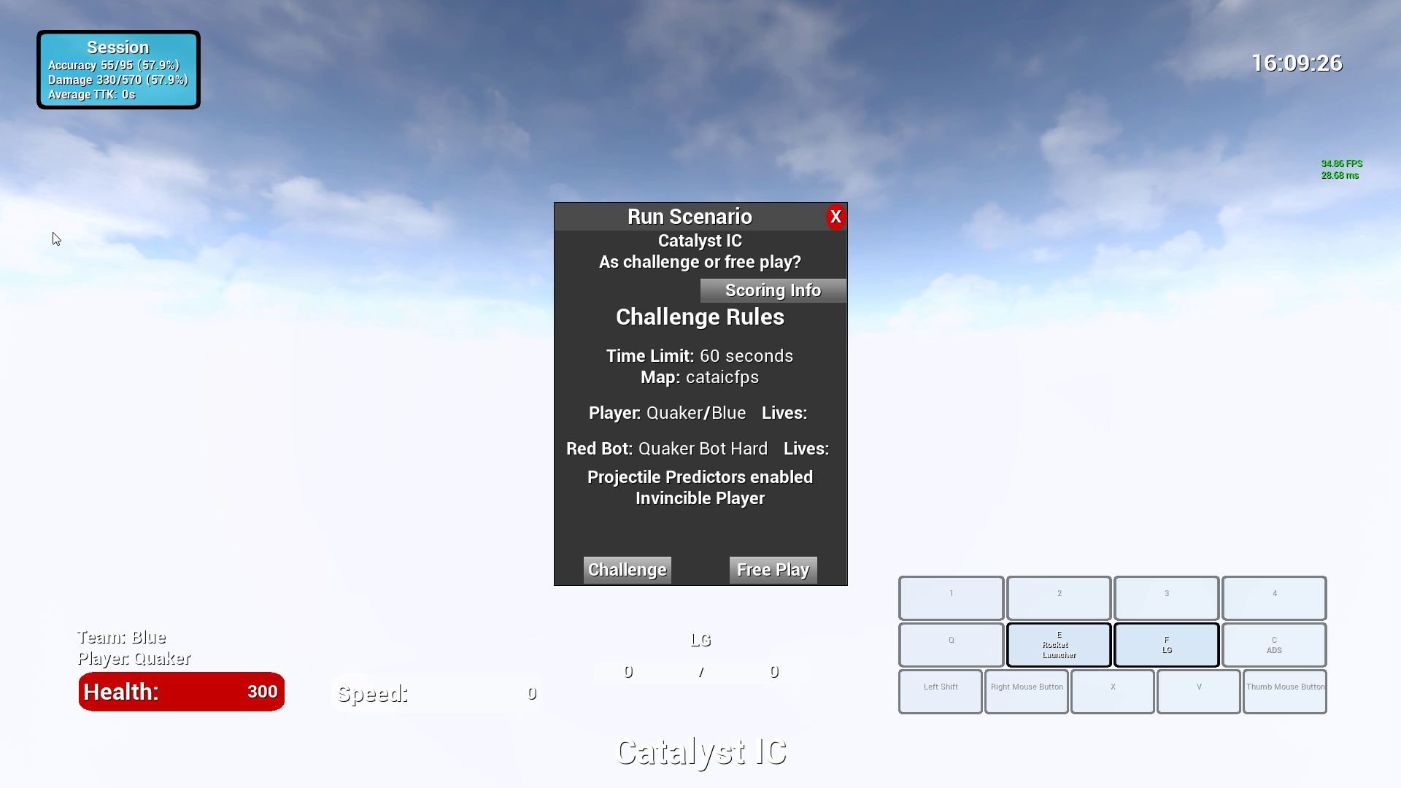
{"action": "left_click", "coordinate": [835, 217]}
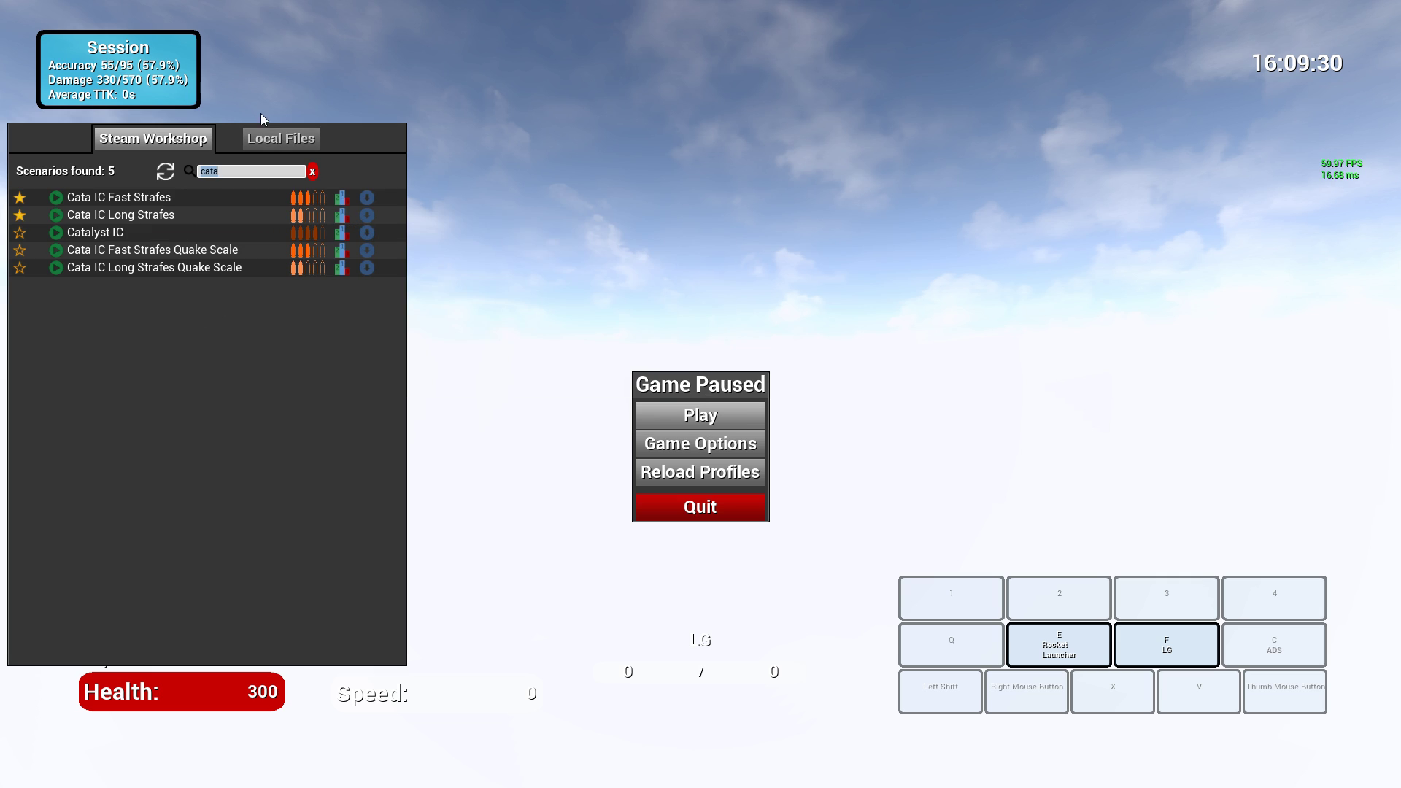
Step: Open the local copy of Catalyst IC in the scenario editor
{"action": "left_click", "coordinate": [266, 141]}
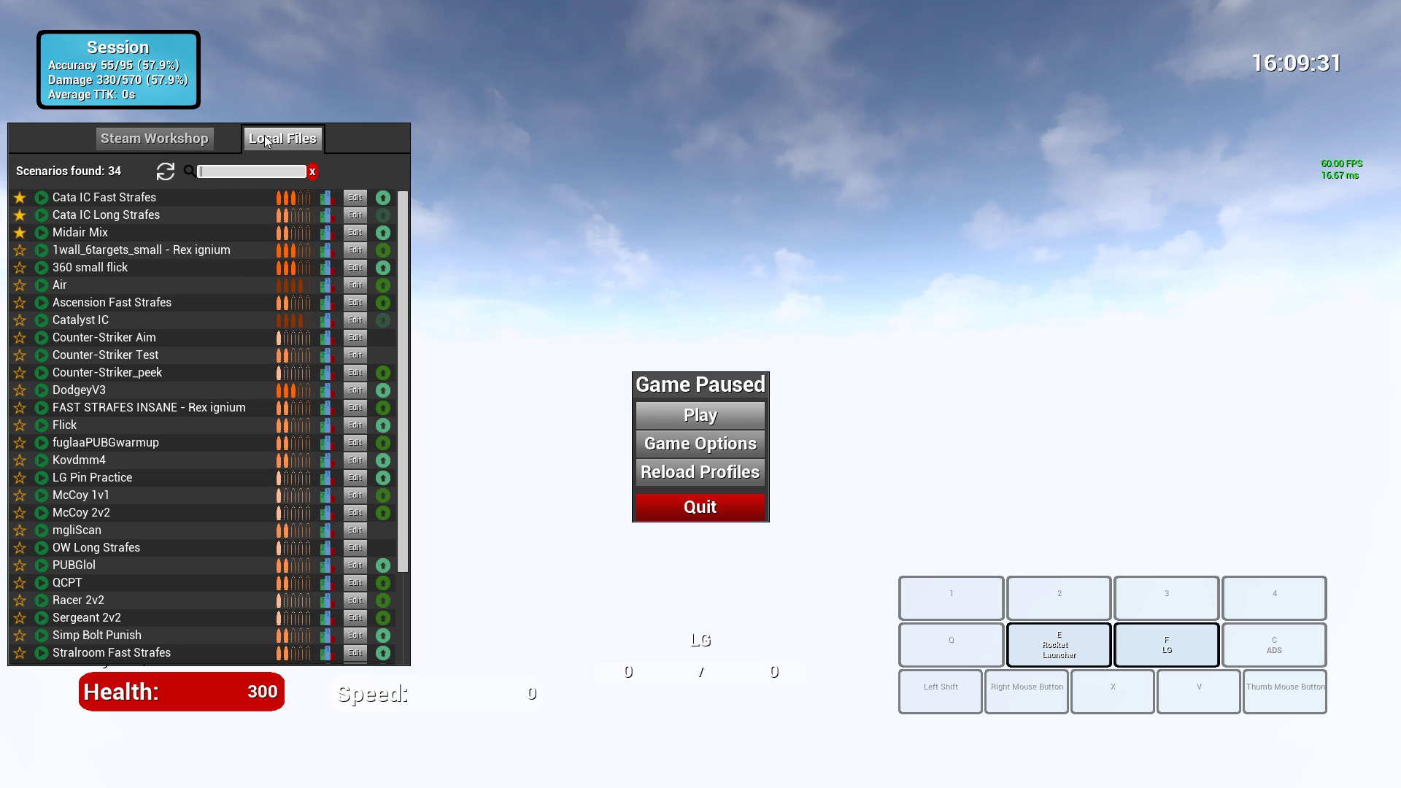
{"action": "left_click", "coordinate": [355, 320]}
{"action": "left_click", "coordinate": [567, 423]}
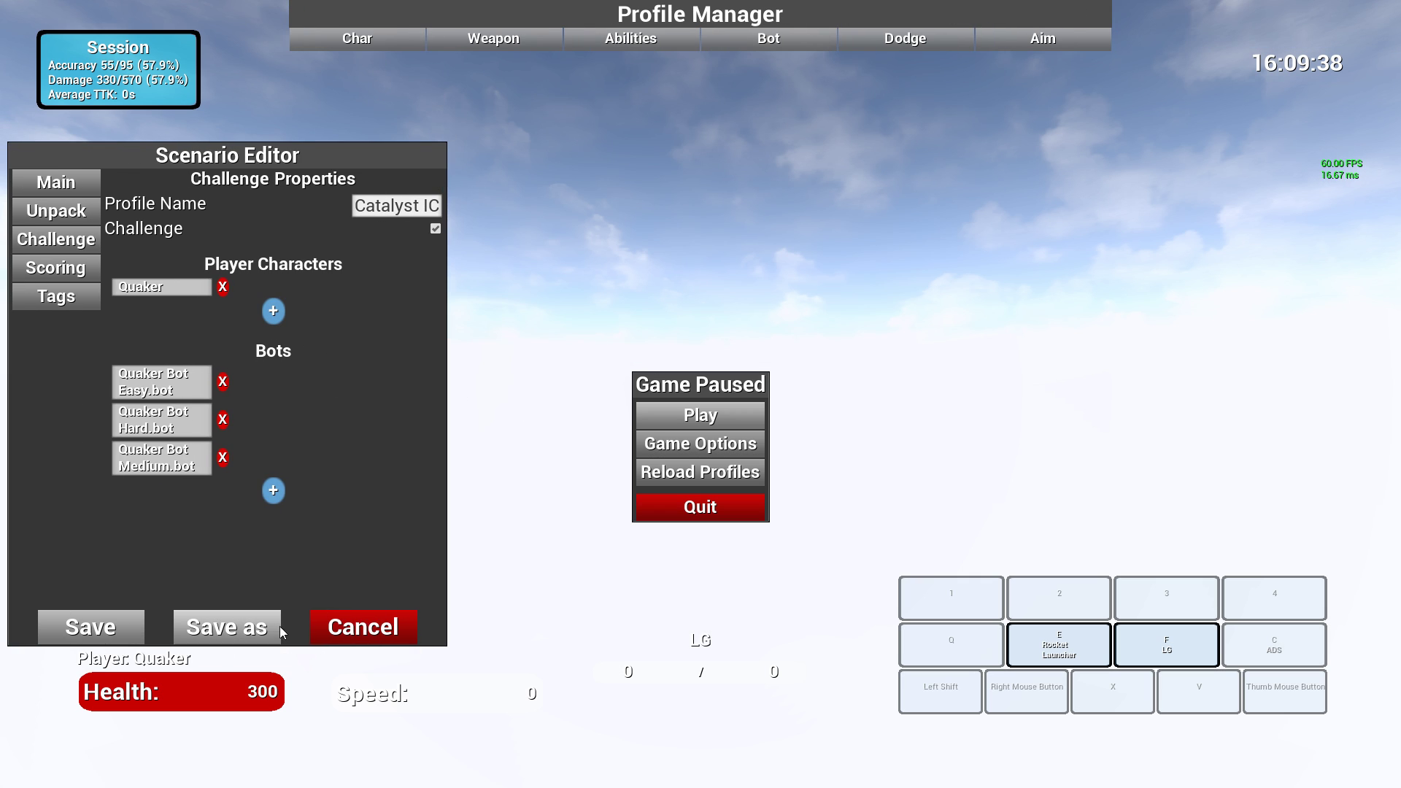
Step: Play Catalyst IC, strafing and firing the LG until Quaker Bot Hard is killed, and pause the game
{"action": "left_click", "coordinate": [701, 415]}
{"action": "key", "text": "a"}
{"action": "key", "text": "d"}
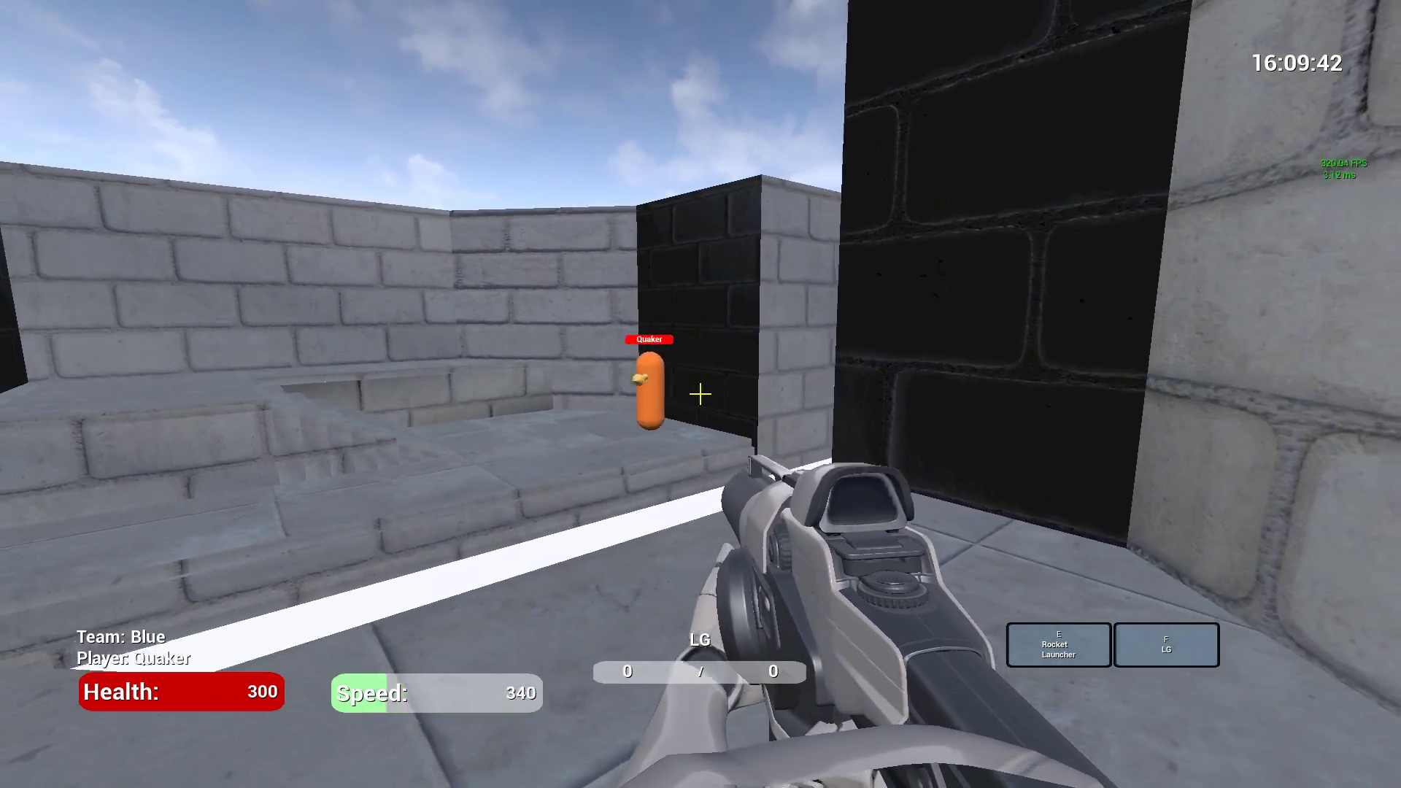
{"action": "key", "text": "a"}
{"action": "left_click", "coordinate": [700, 394]}
{"action": "key", "text": "d"}
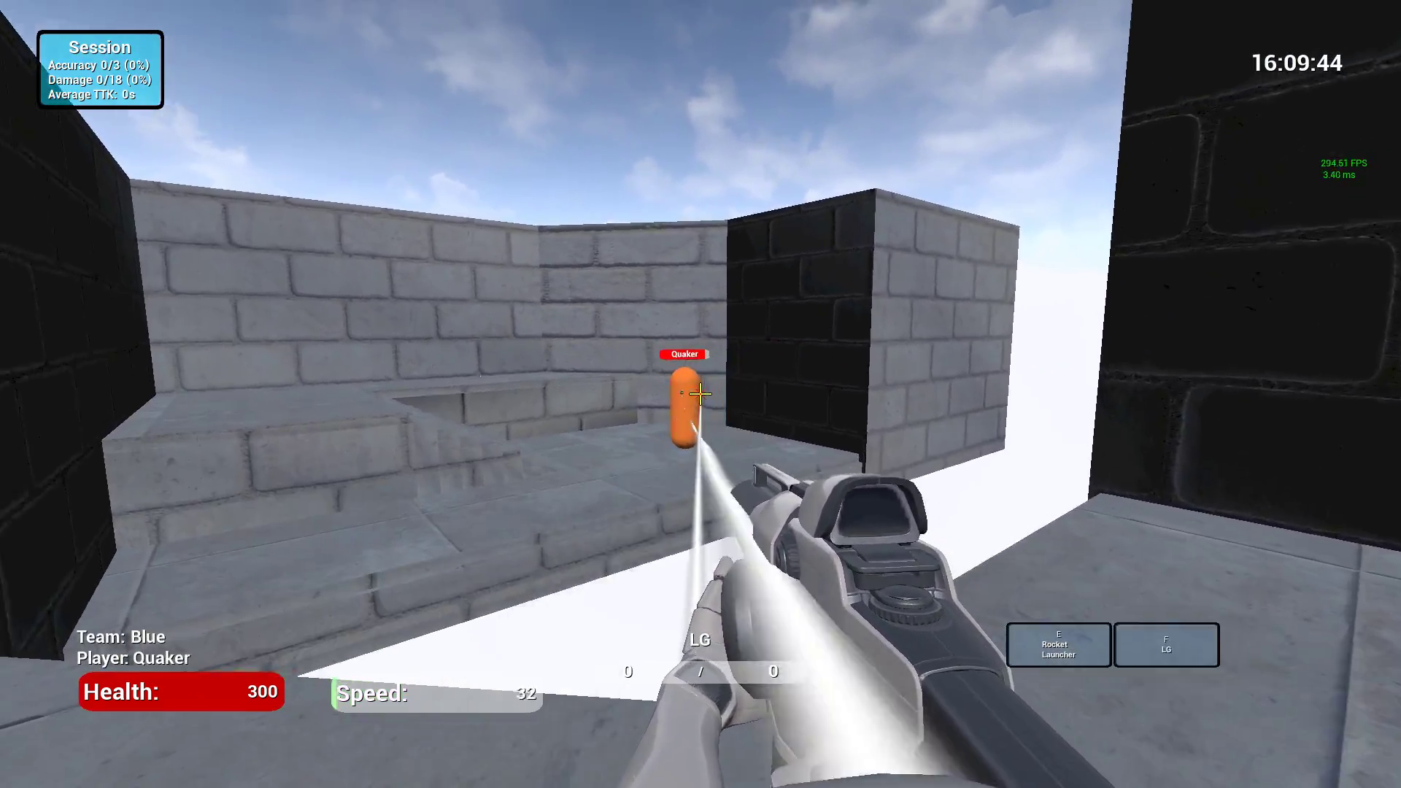
{"action": "key", "text": "a"}
{"action": "left_click_drag", "start_coordinate": [700, 394], "coordinate": [700, 393]}
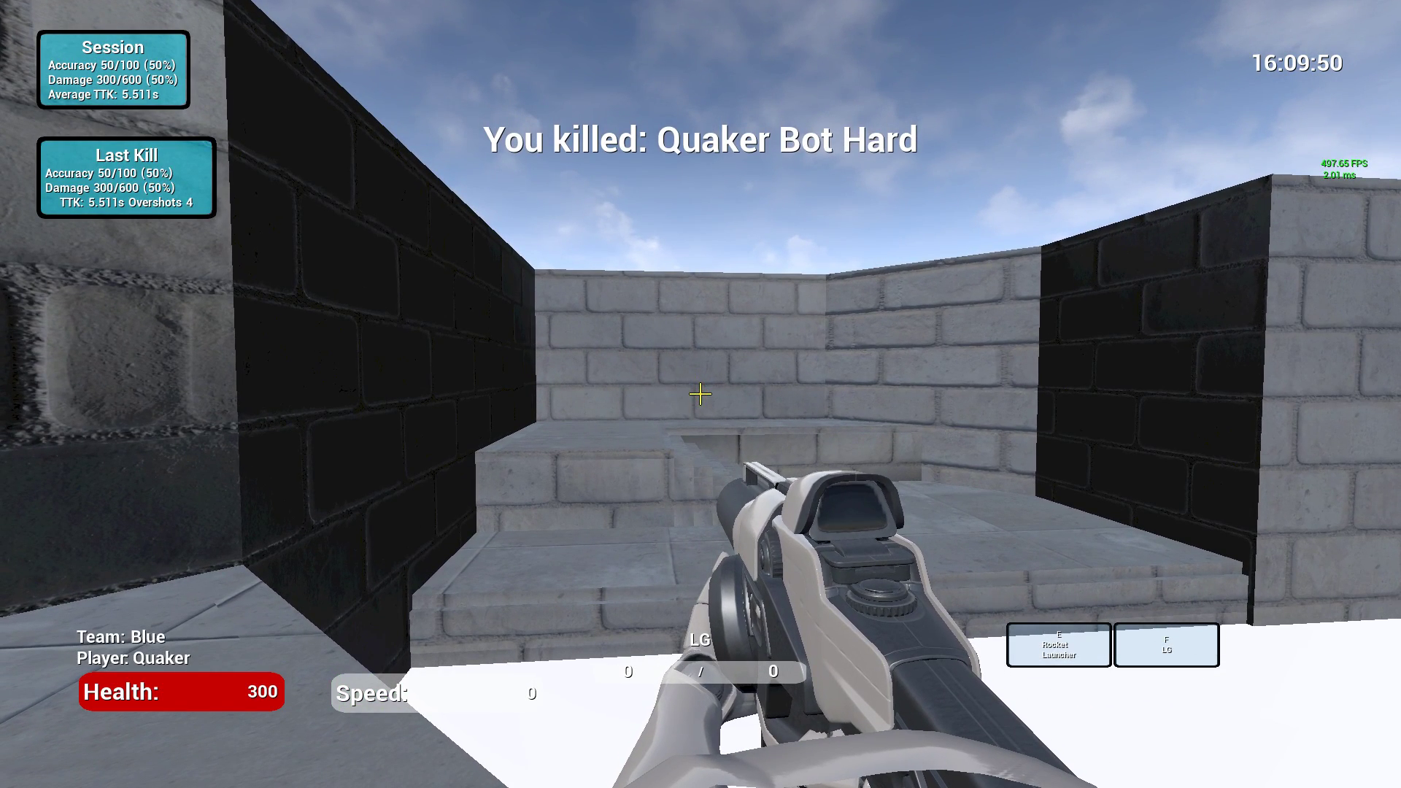
{"action": "key", "text": "Escape"}
Step: Review Catalyst IC's scoring properties, from damage points and damage-taken loss to the final score multipliers, and close the scenario editor
{"action": "left_click", "coordinate": [43, 276]}
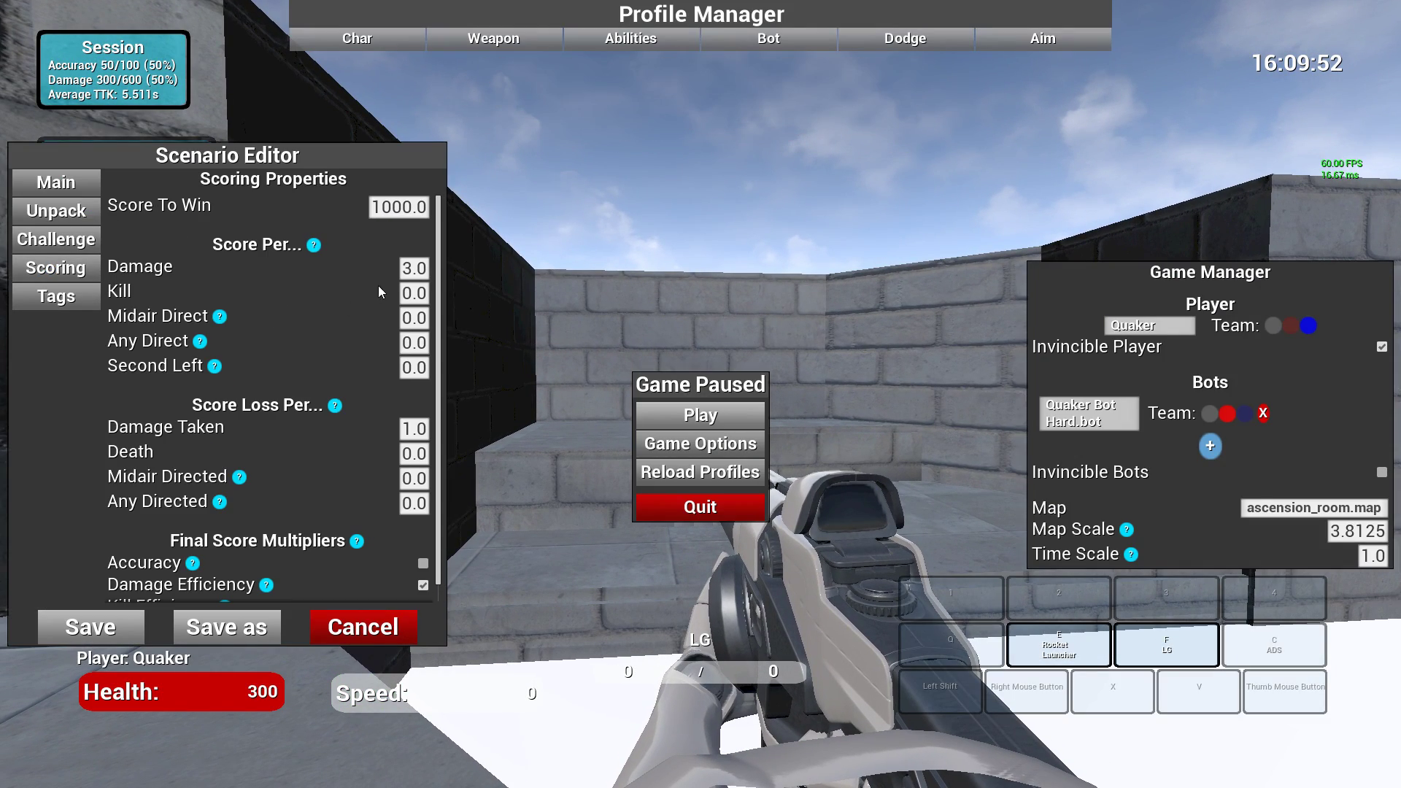
{"action": "left_click_drag", "start_coordinate": [412, 269], "coordinate": [387, 272]}
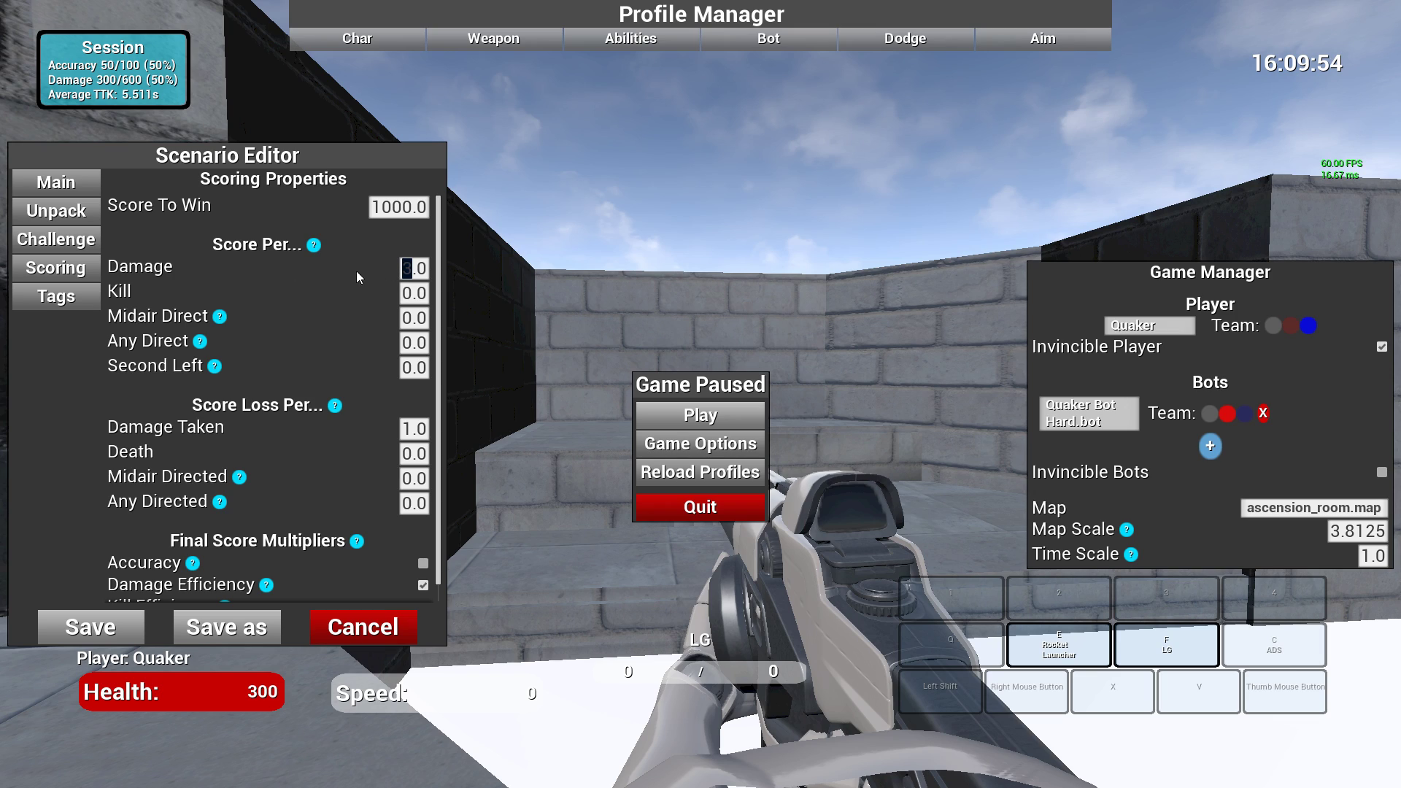
{"action": "left_click", "coordinate": [411, 270]}
{"action": "left_click_drag", "start_coordinate": [401, 428], "coordinate": [408, 428]}
{"action": "scroll", "coordinate": [357, 420], "scroll_direction": "down", "scroll_amount": 1}
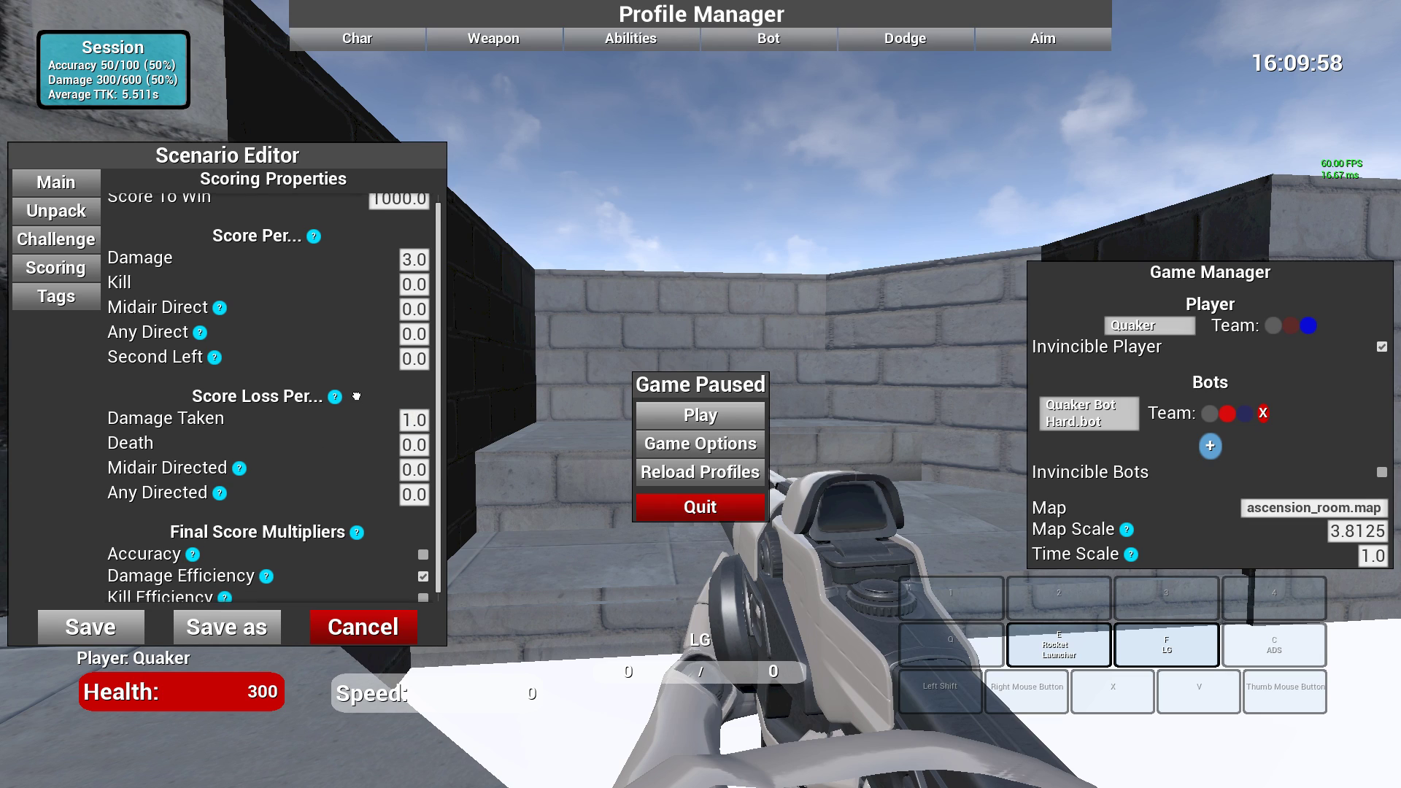
{"action": "scroll", "coordinate": [346, 379], "scroll_direction": "up", "scroll_amount": 1}
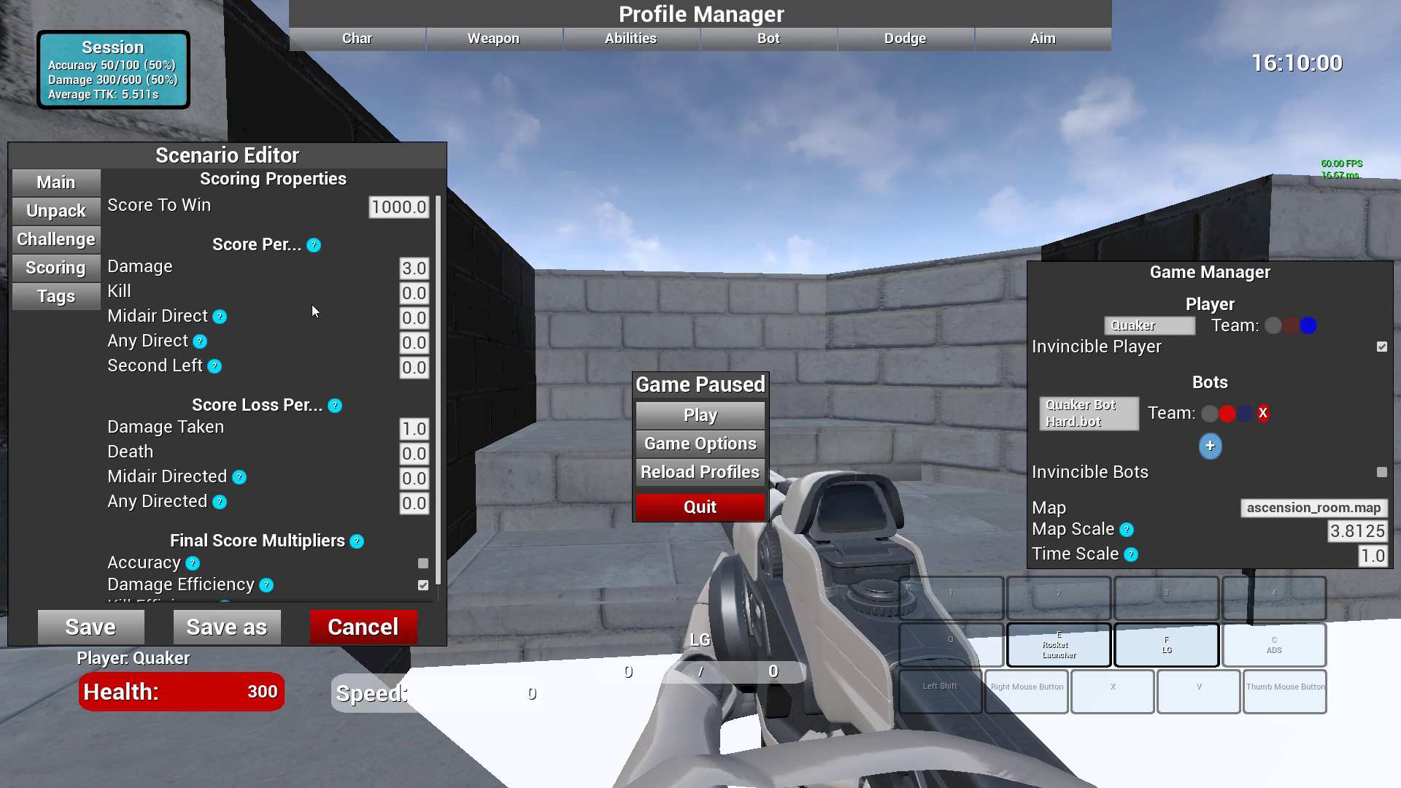
{"action": "left_click", "coordinate": [371, 630]}
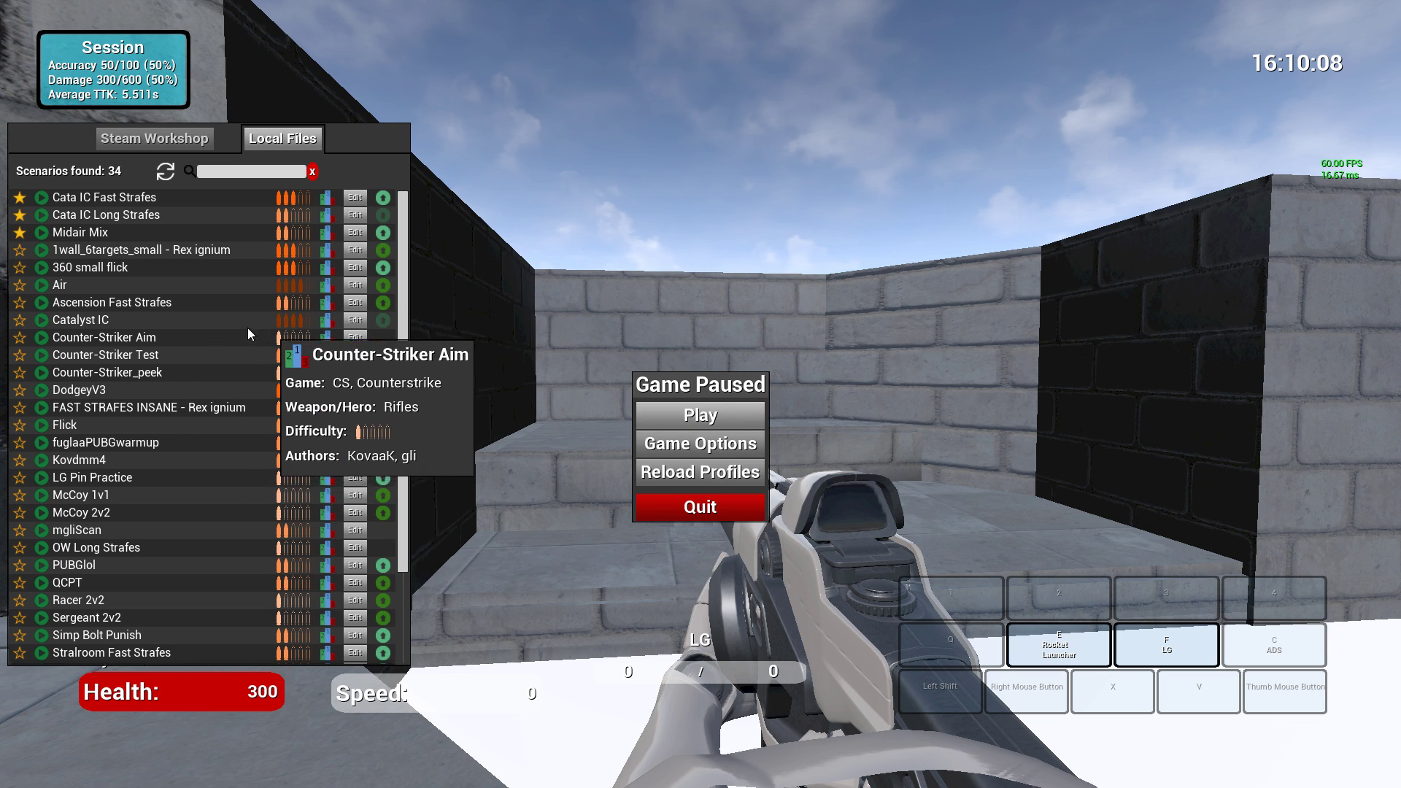
Step: Reopen the local Catalyst IC scenario for editing and open its Rocket Launcher weapon profile
{"action": "left_click", "coordinate": [356, 320]}
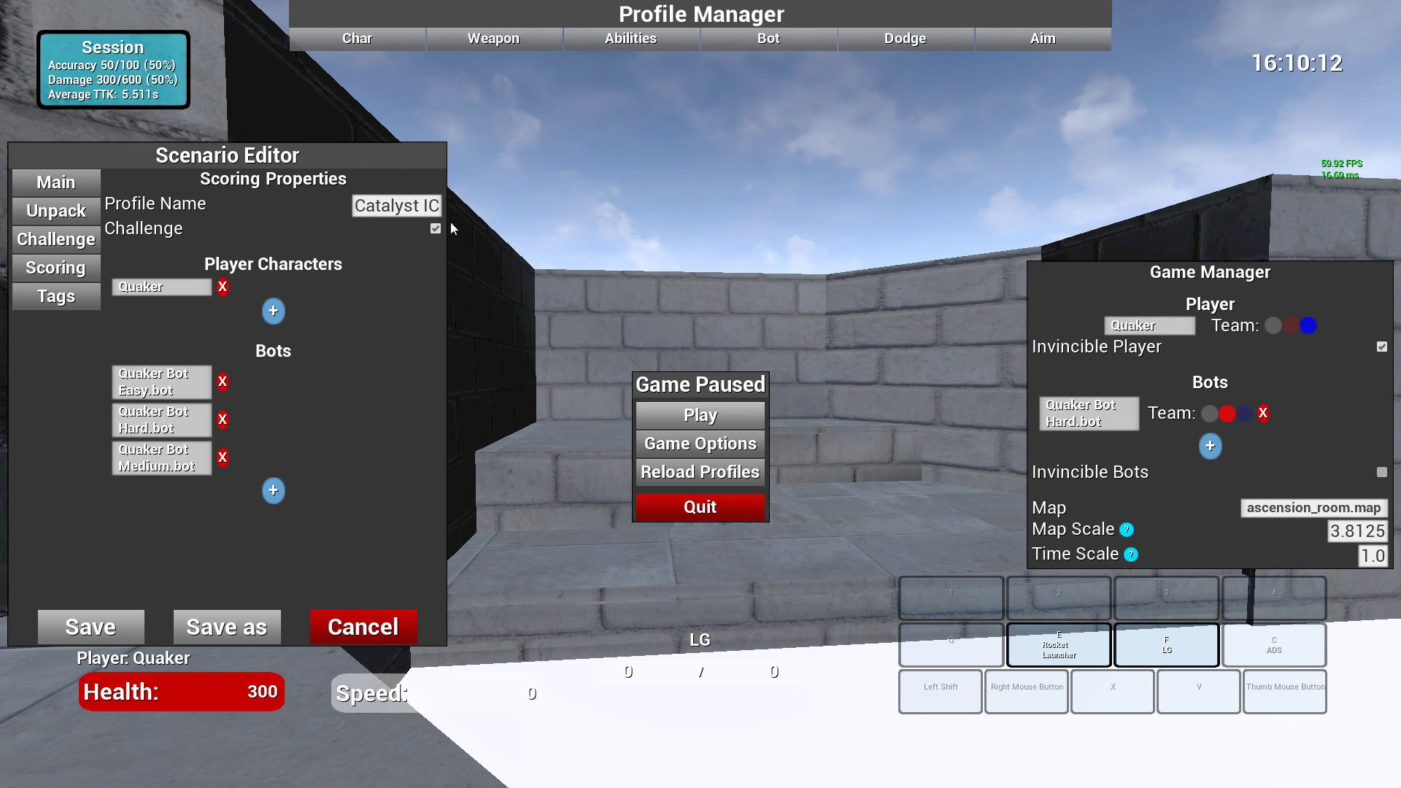
{"action": "left_click", "coordinate": [494, 38]}
{"action": "left_click", "coordinate": [502, 121]}
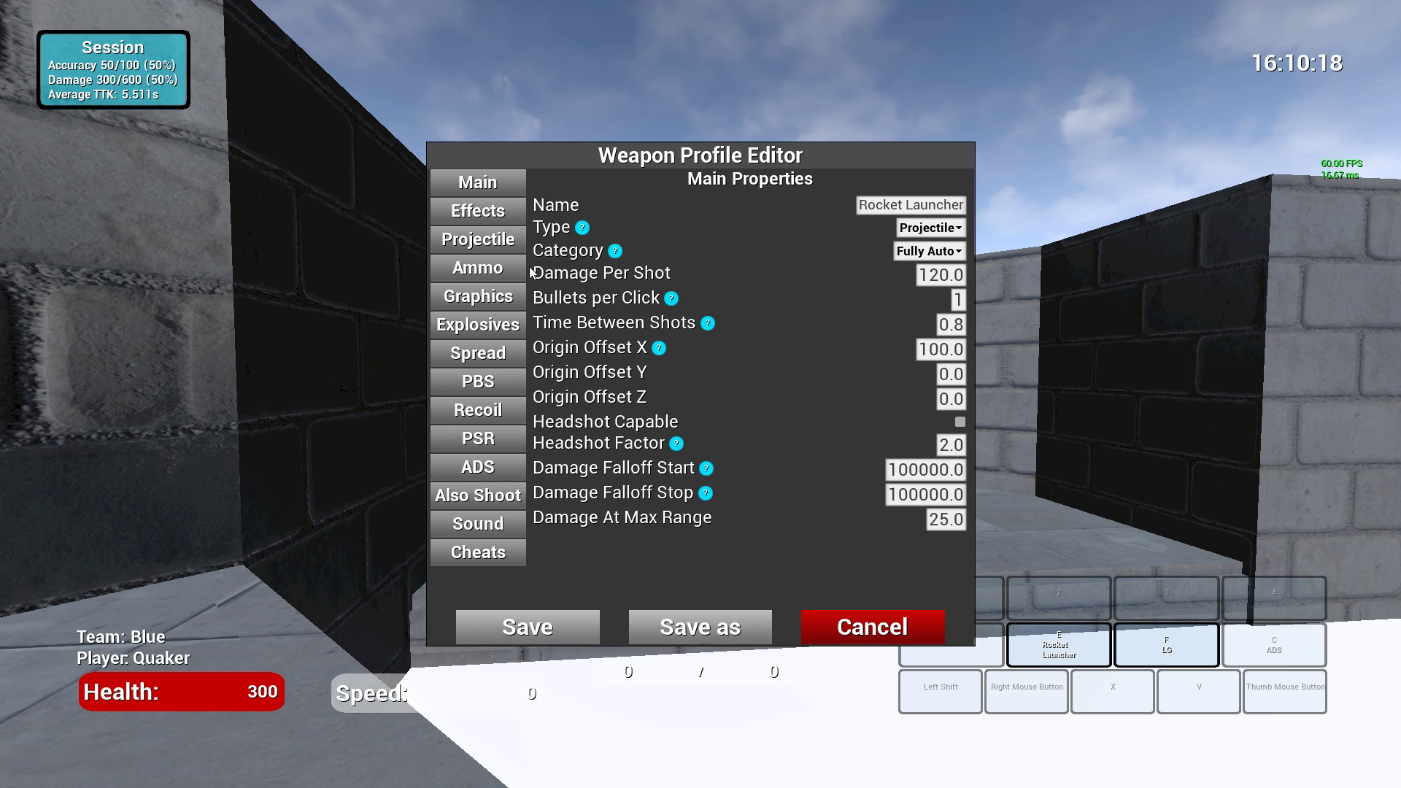
Step: Set the Rocket Launcher's Air Knockback Factor and Ground Knockback Factor to 0
{"action": "left_click", "coordinate": [478, 210]}
{"action": "double_click", "coordinate": [944, 312]}
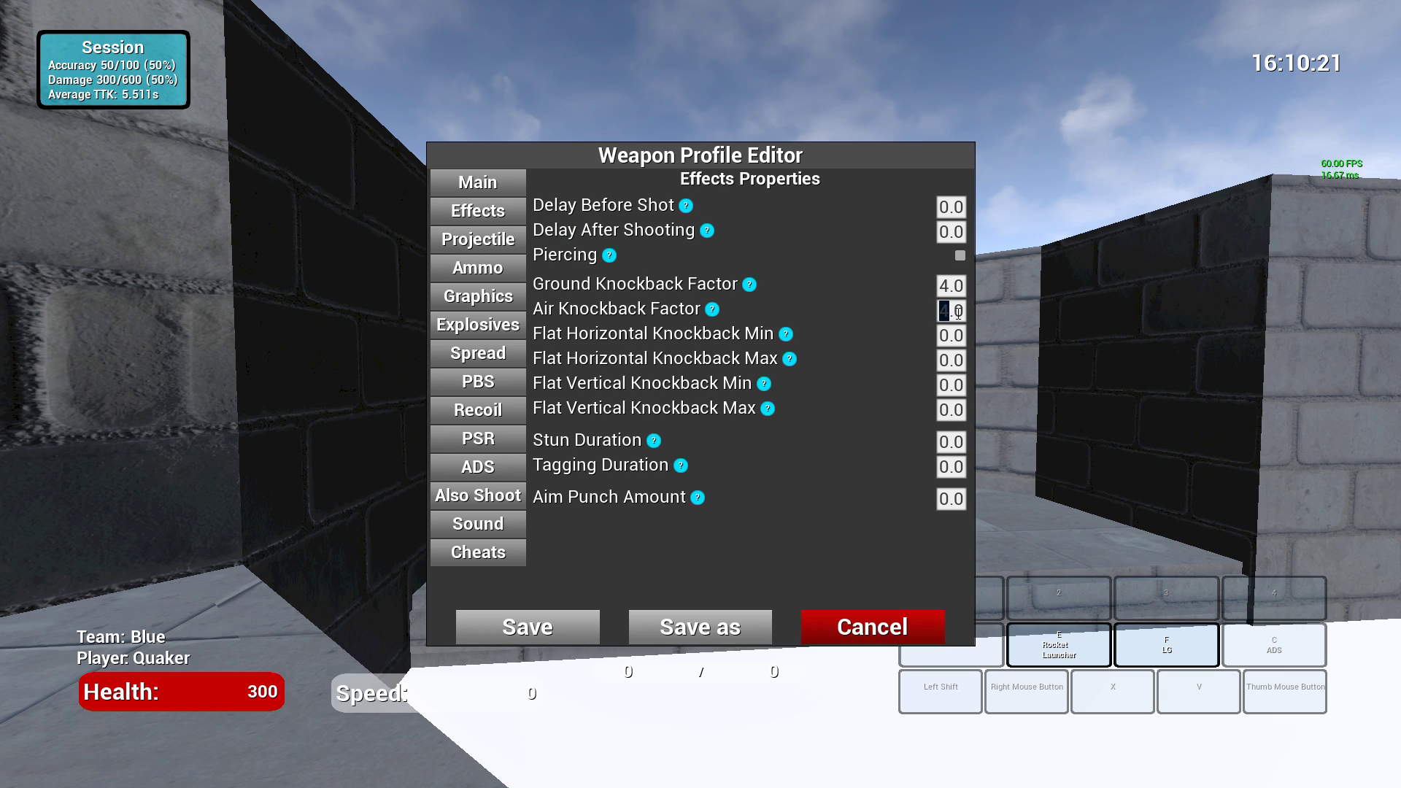
{"action": "type", "text": "0"}
{"action": "double_click", "coordinate": [944, 286]}
{"action": "type", "text": "0"}
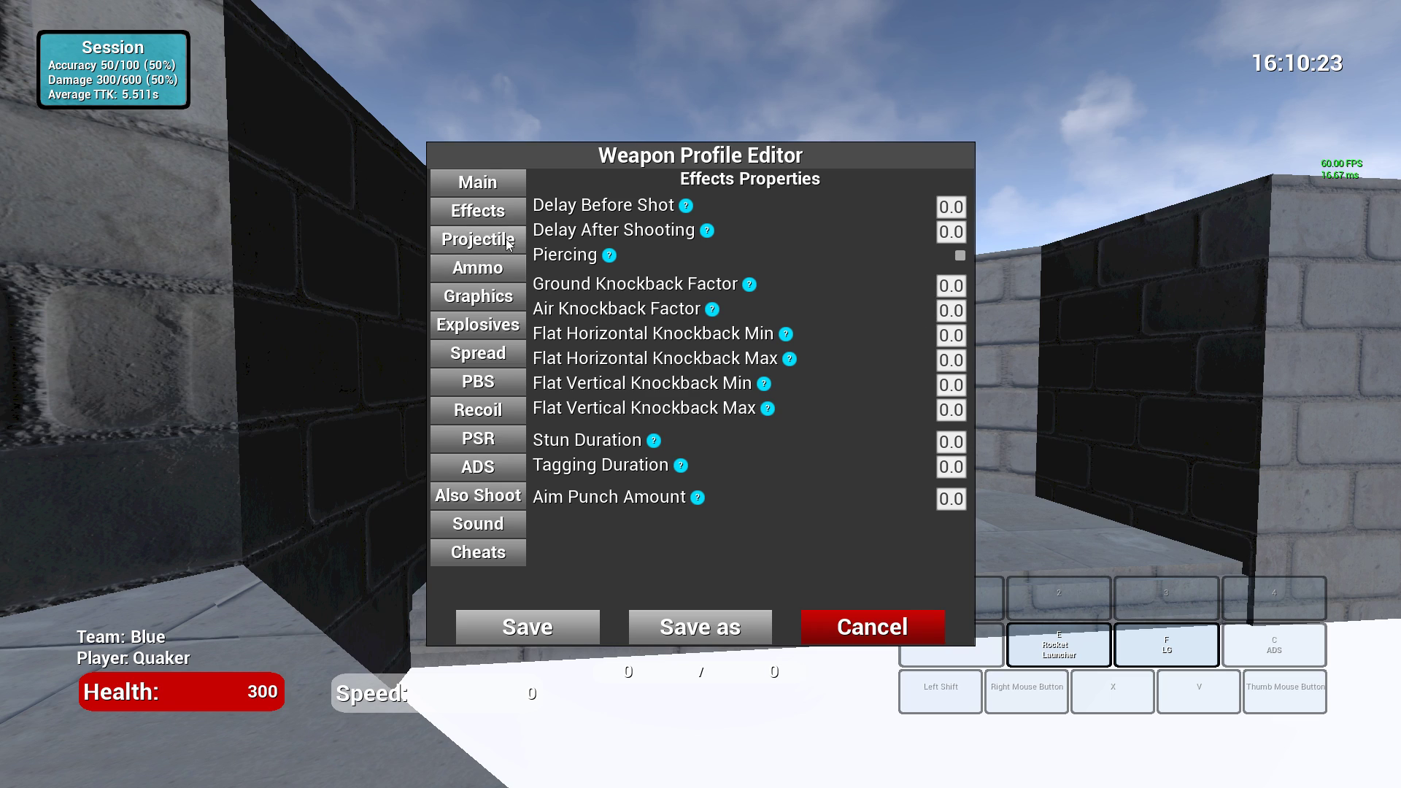
Step: Save the edited weapon as a new profile named Rocket Launcher no Knockback
{"action": "left_click", "coordinate": [489, 189]}
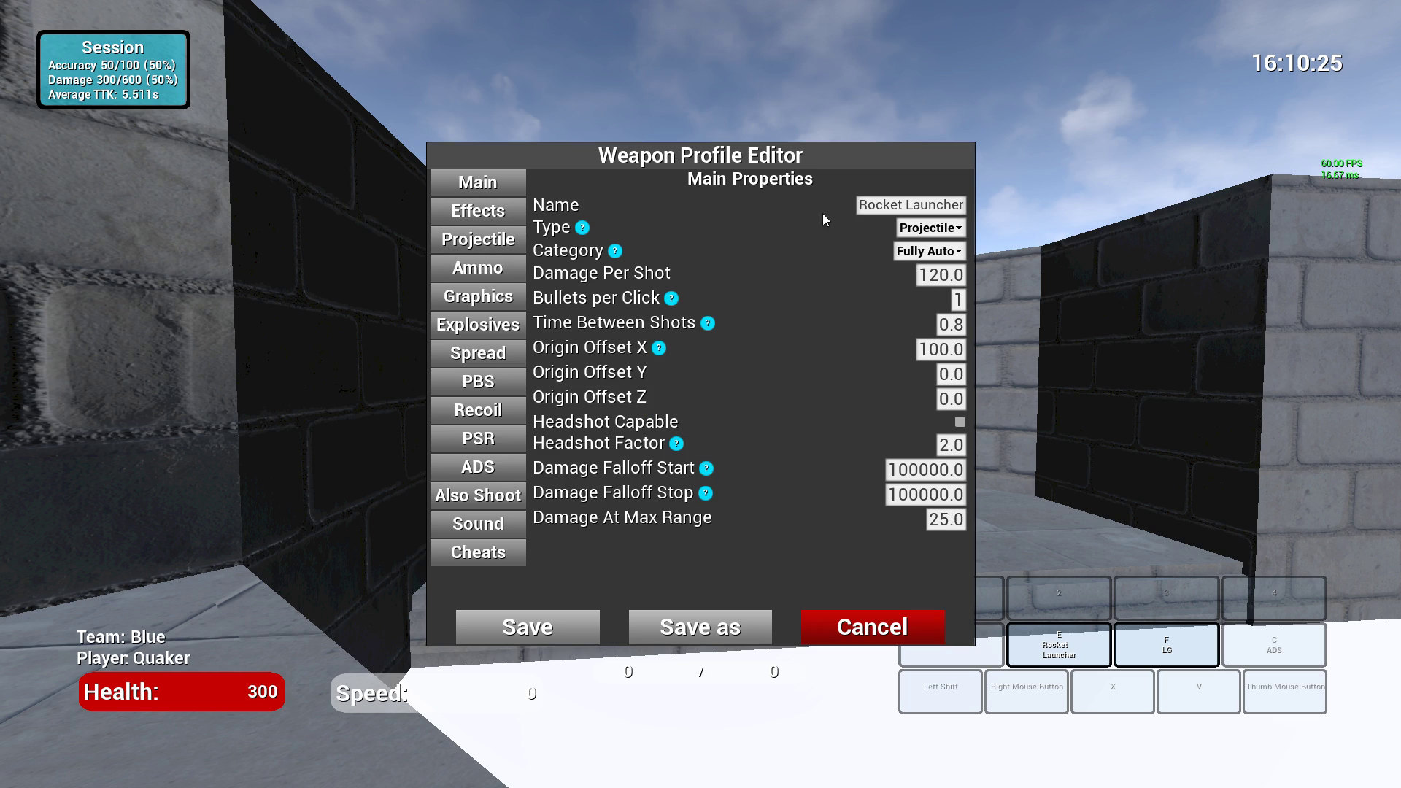
{"action": "left_click", "coordinate": [727, 632]}
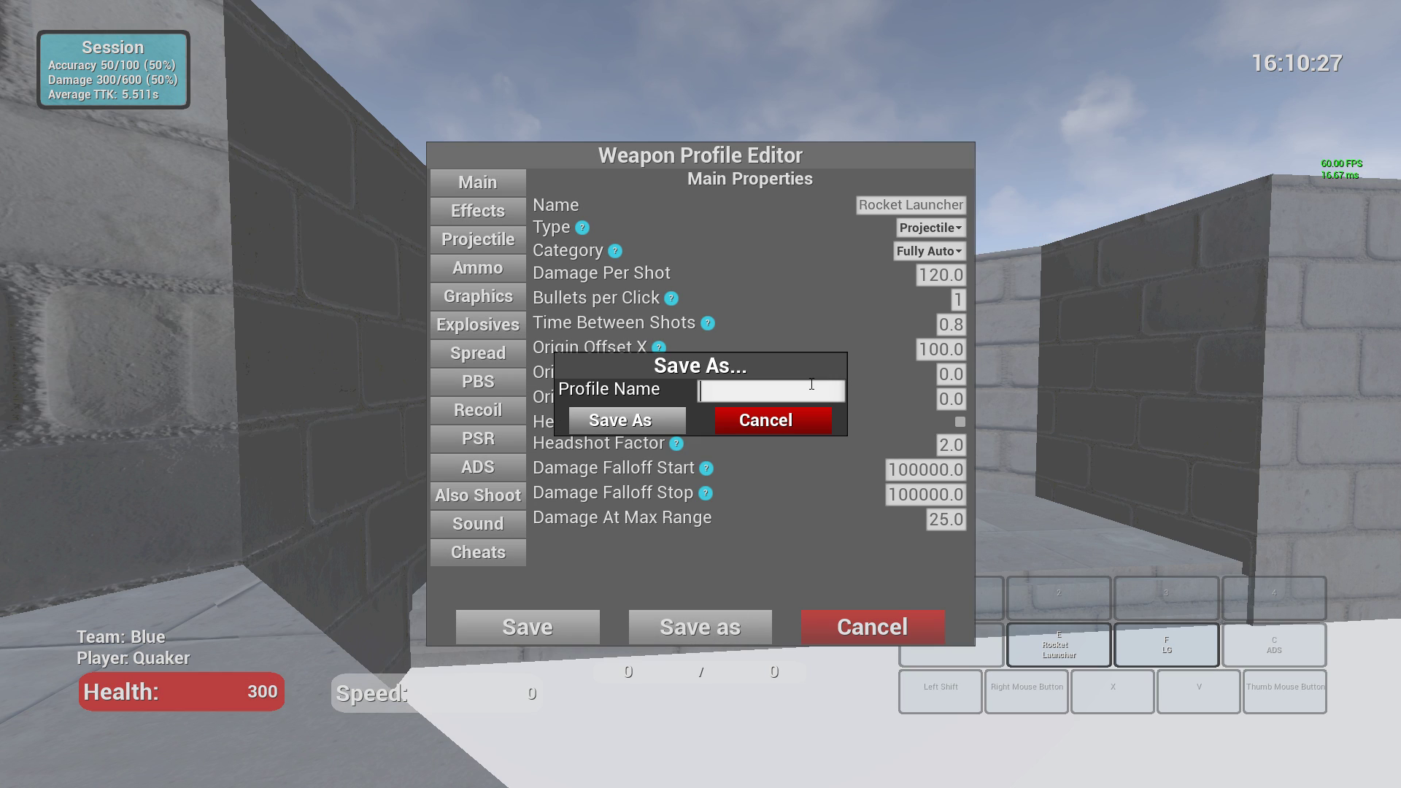
{"action": "type", "text": "Rocket Laun"}
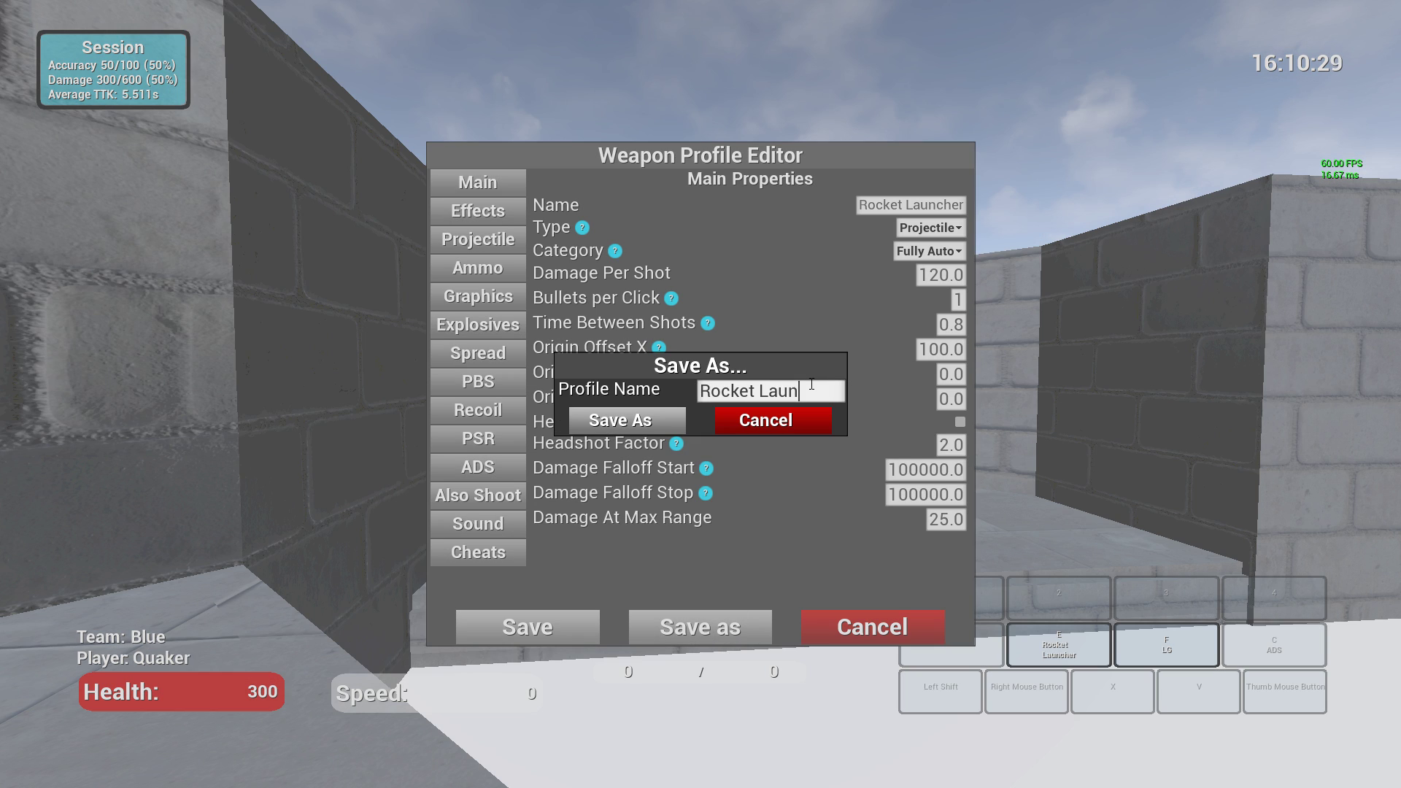
{"action": "type", "text": "cher no Knockback"}
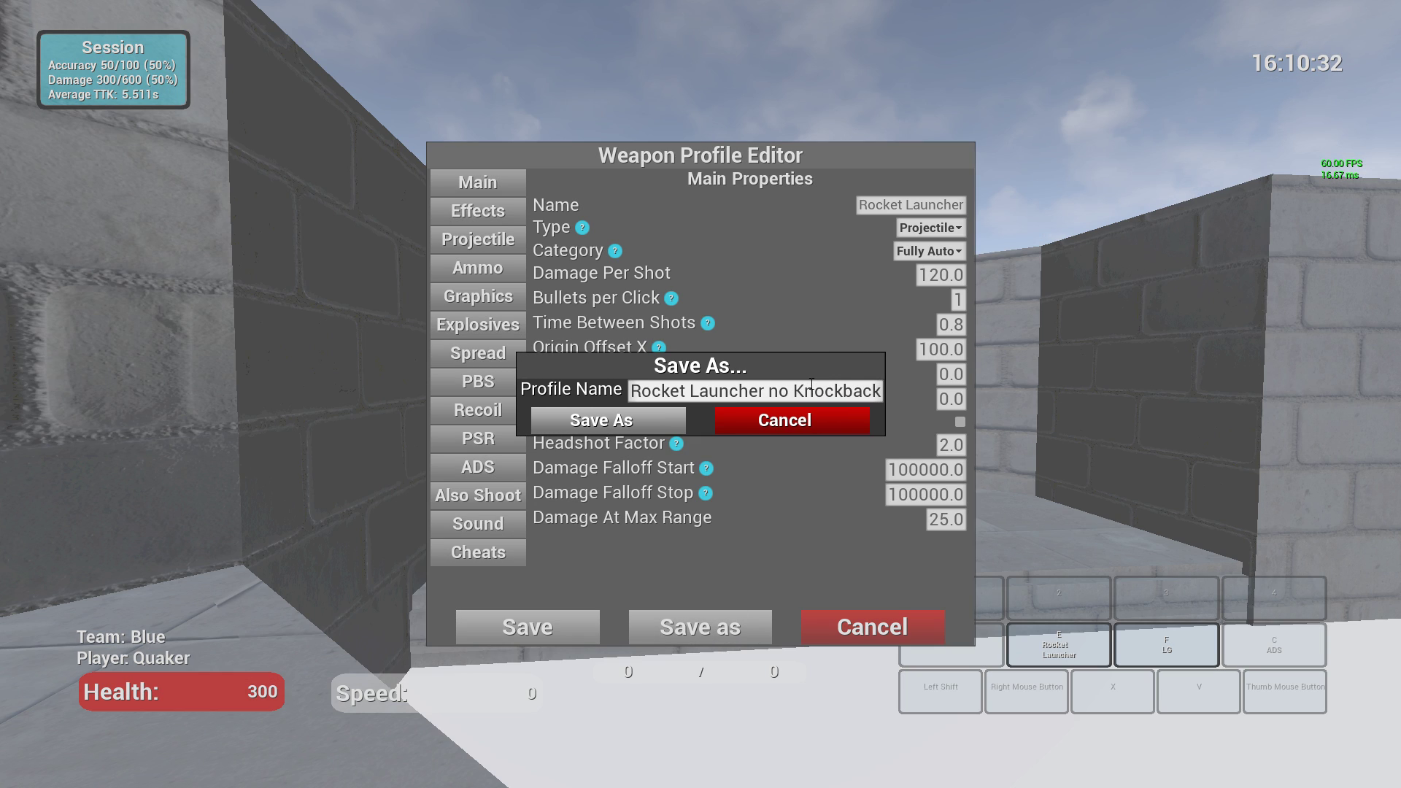
{"action": "left_click", "coordinate": [636, 426]}
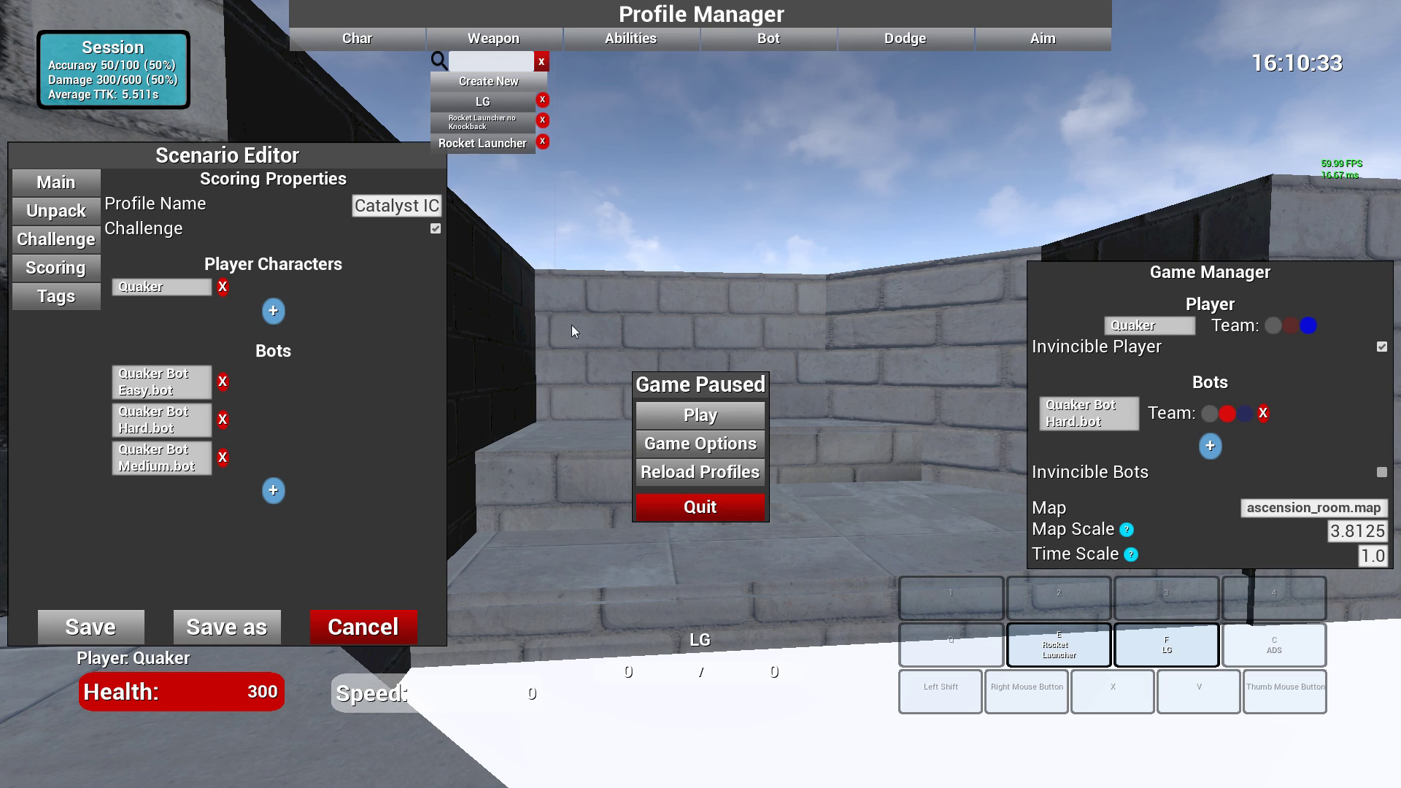
Step: In the Quaker character profile, assign Rocket Launcher no Knockback as Weapon 2 and clear the LG from Weapon 3
{"action": "mouse_move", "coordinate": [366, 64]}
{"action": "left_click", "coordinate": [361, 101]}
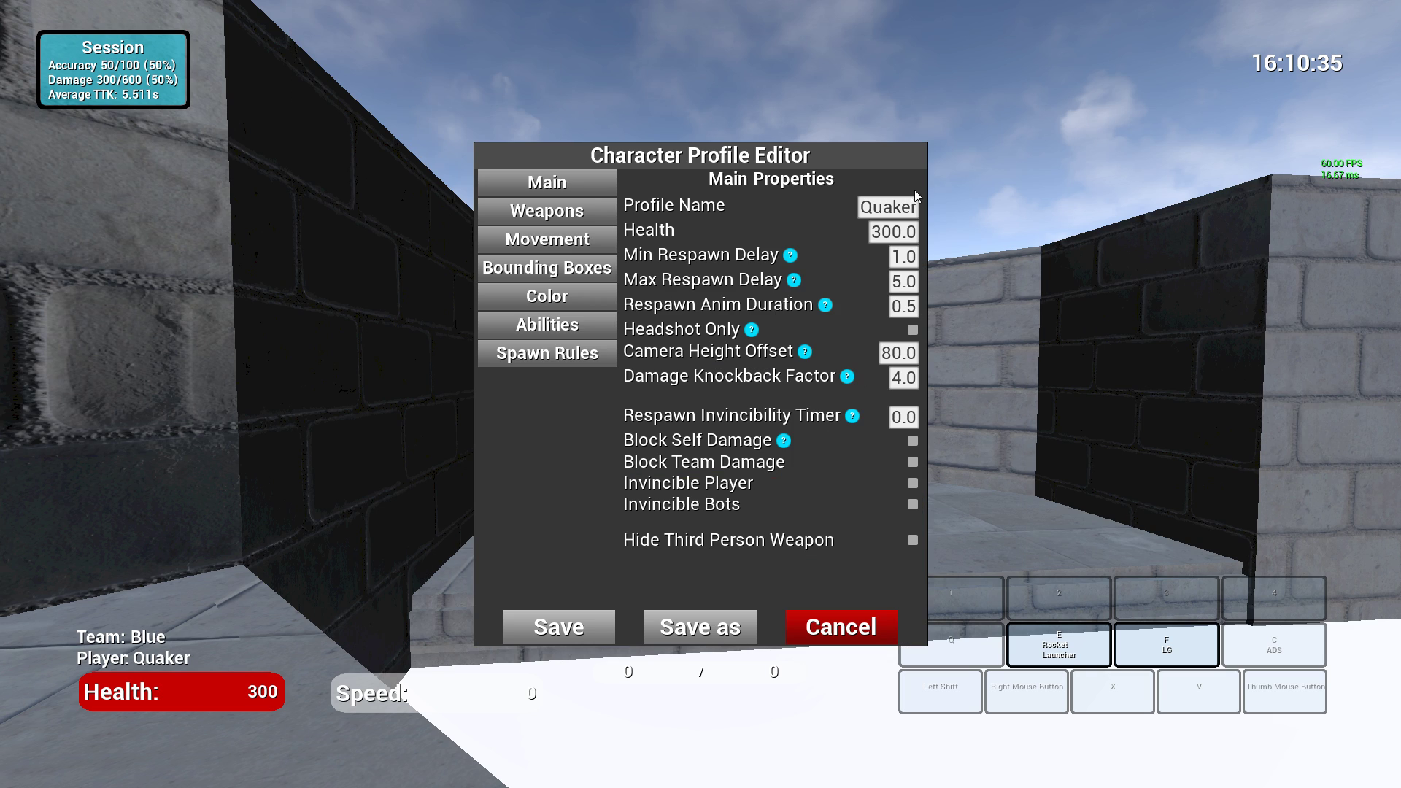
{"action": "left_click", "coordinate": [565, 219]}
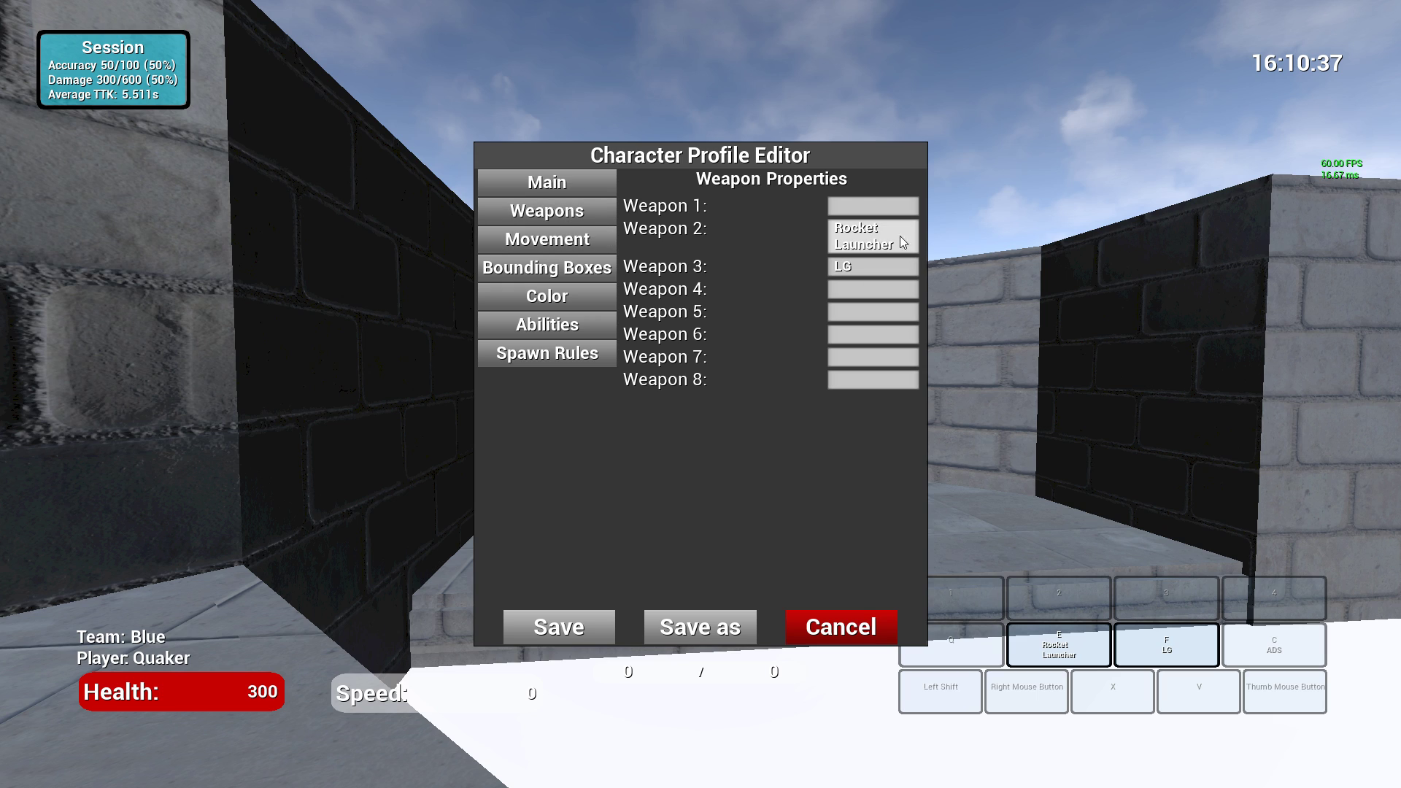
{"action": "left_click", "coordinate": [872, 231]}
{"action": "type", "text": "rocket"}
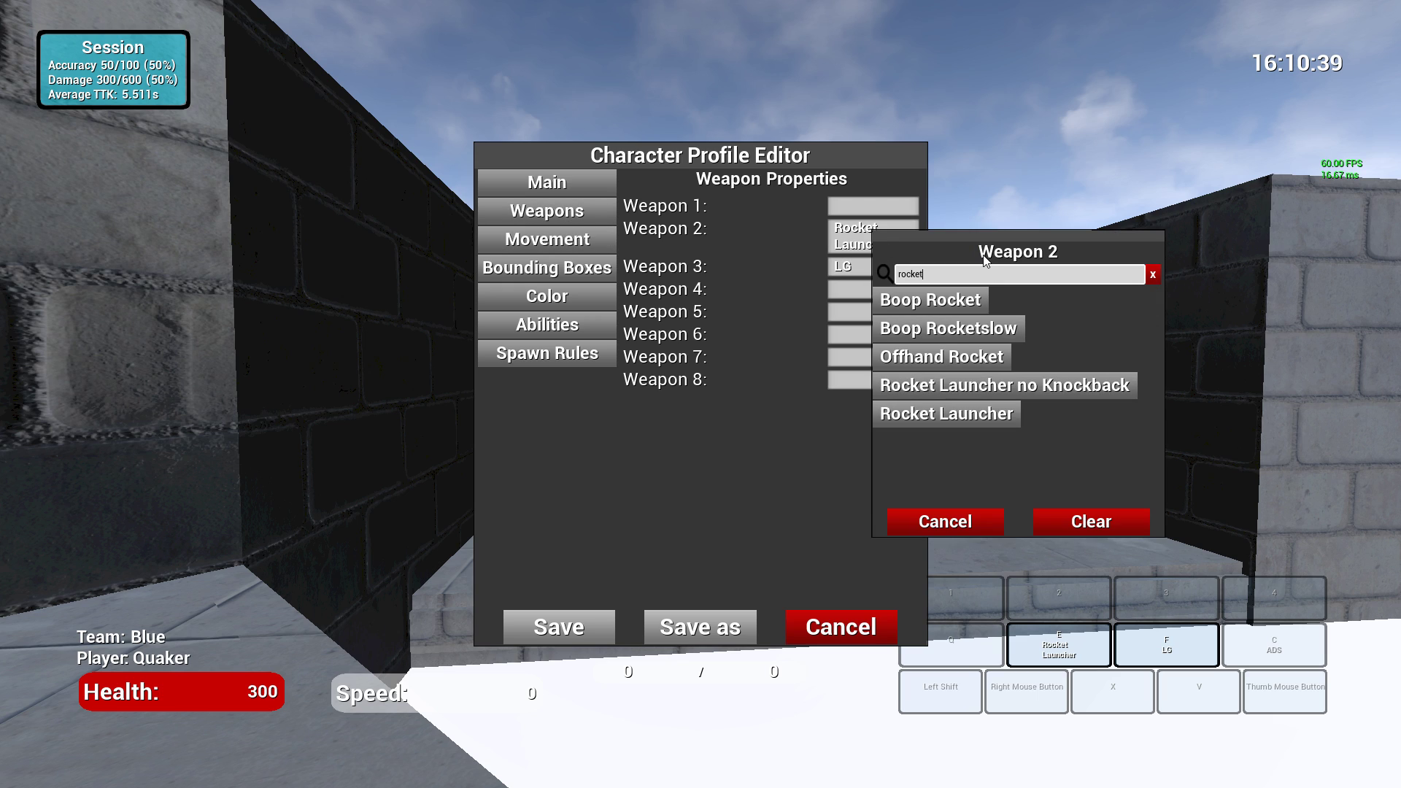
{"action": "left_click", "coordinate": [1018, 304]}
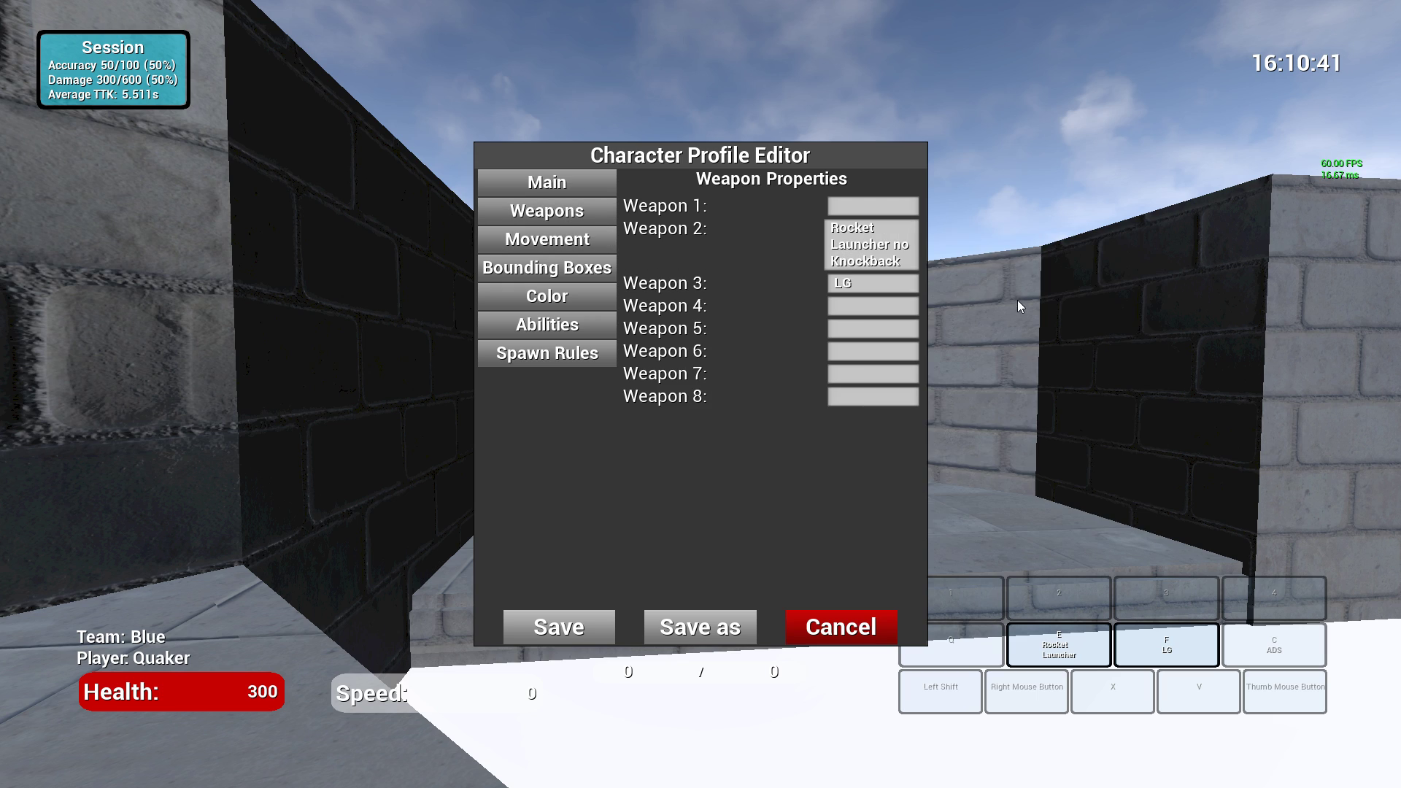
{"action": "left_click", "coordinate": [883, 282]}
{"action": "left_click", "coordinate": [1121, 580]}
Step: Save the modified character as a new profile named Quake RL No KB
{"action": "left_click", "coordinate": [651, 629]}
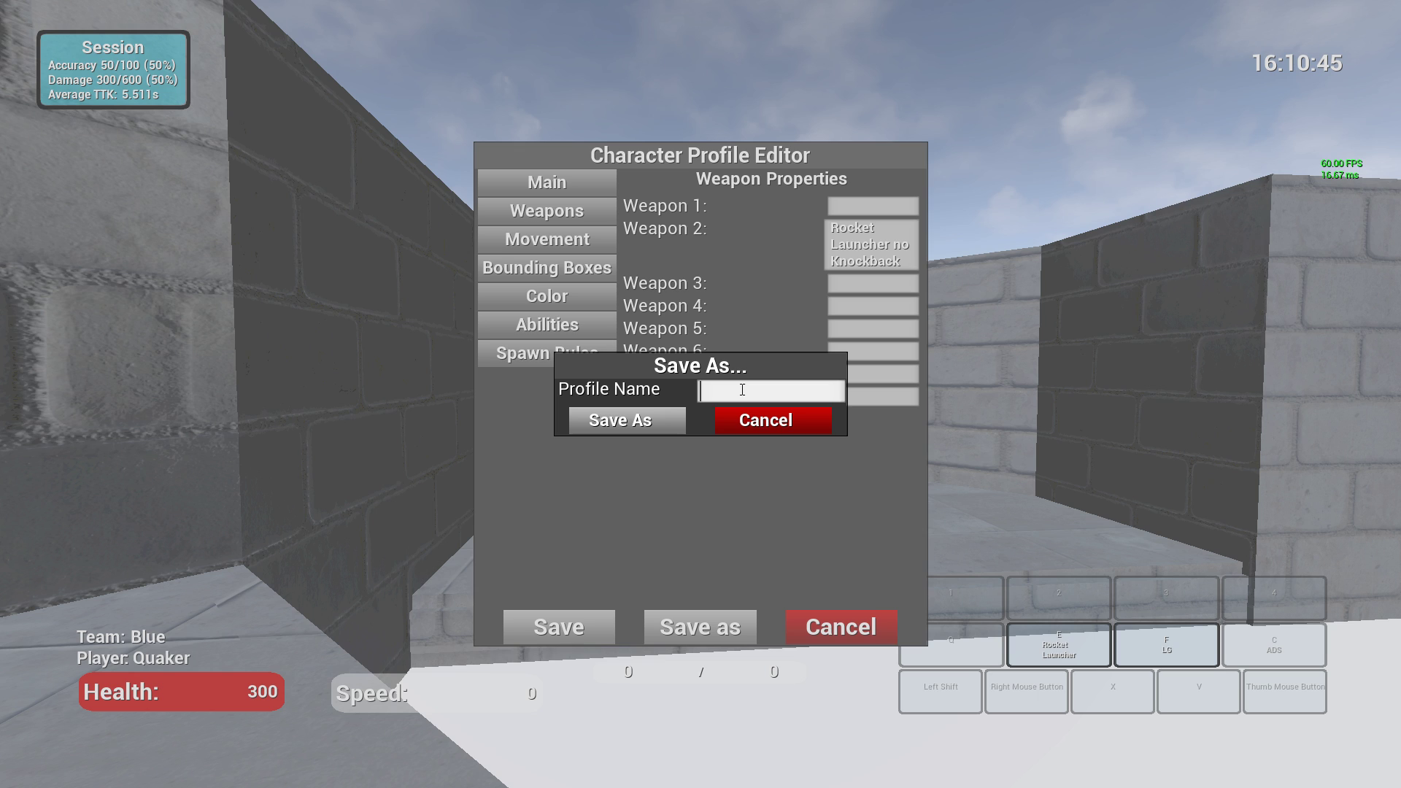
{"action": "type", "text": "Quake RL No KB"}
{"action": "left_click", "coordinate": [622, 423]}
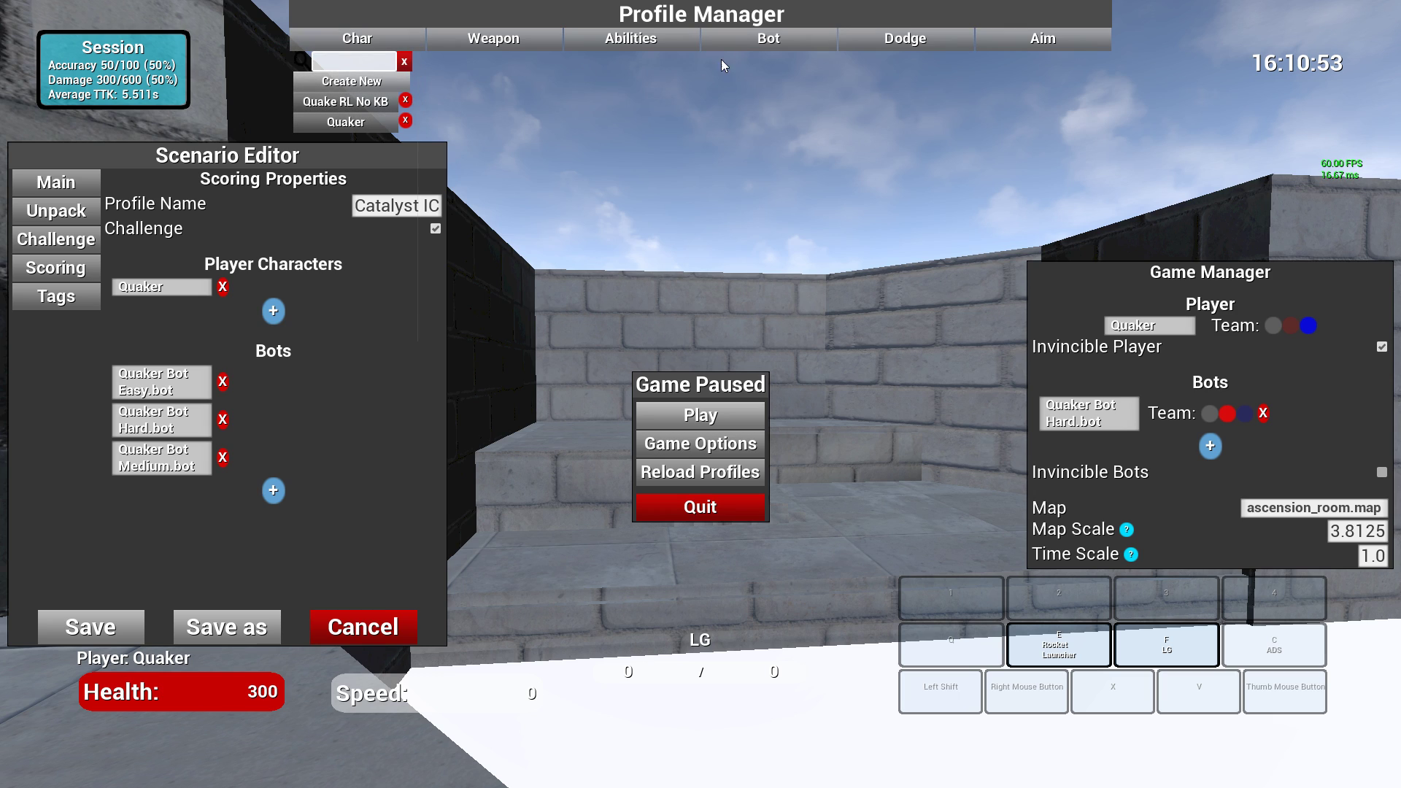
Step: Check Quaker Bot Easy's dodging and weapons properties, set its character profile to Quake RL No KB, and save it
{"action": "mouse_move", "coordinate": [723, 65]}
{"action": "left_click", "coordinate": [773, 103]}
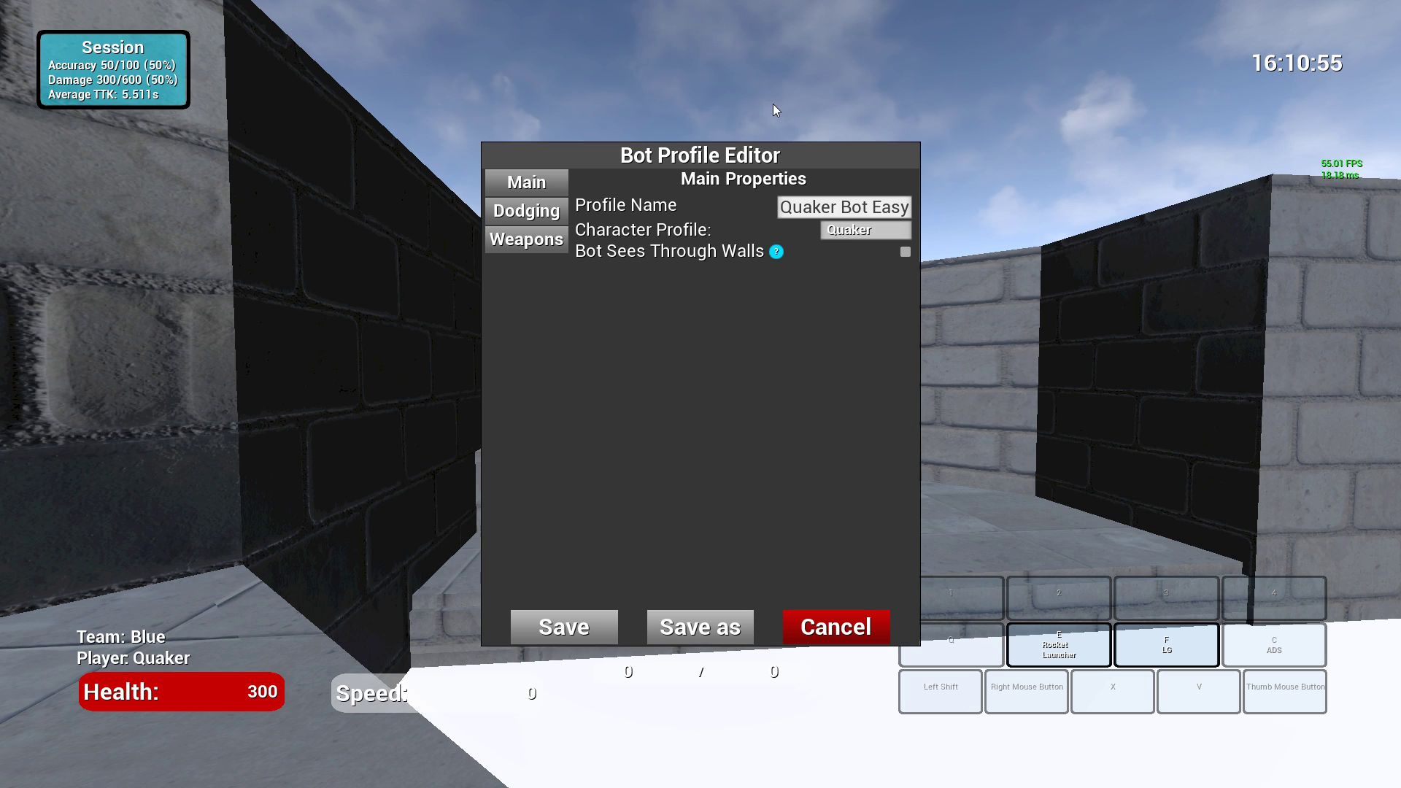
{"action": "left_click", "coordinate": [541, 213]}
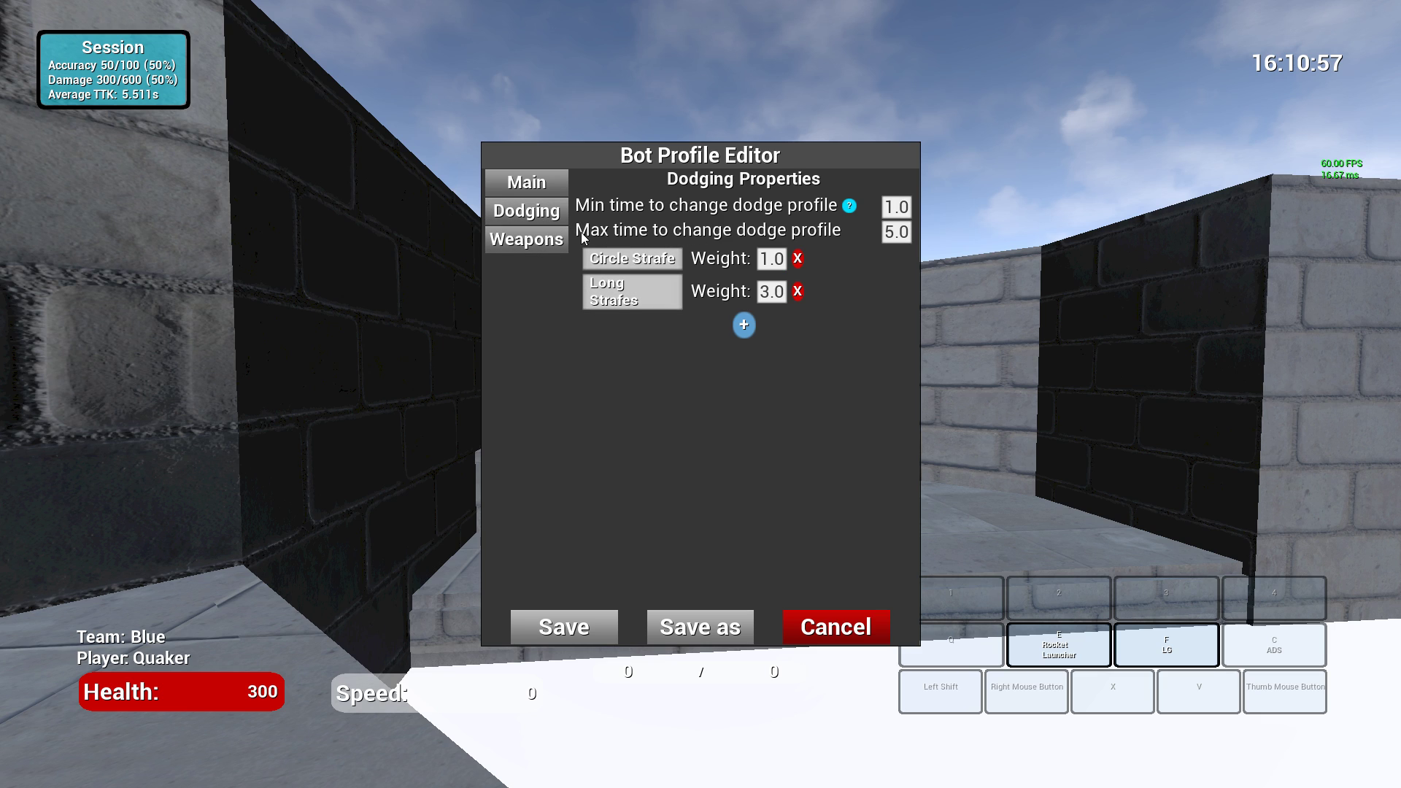
{"action": "left_click", "coordinate": [538, 240]}
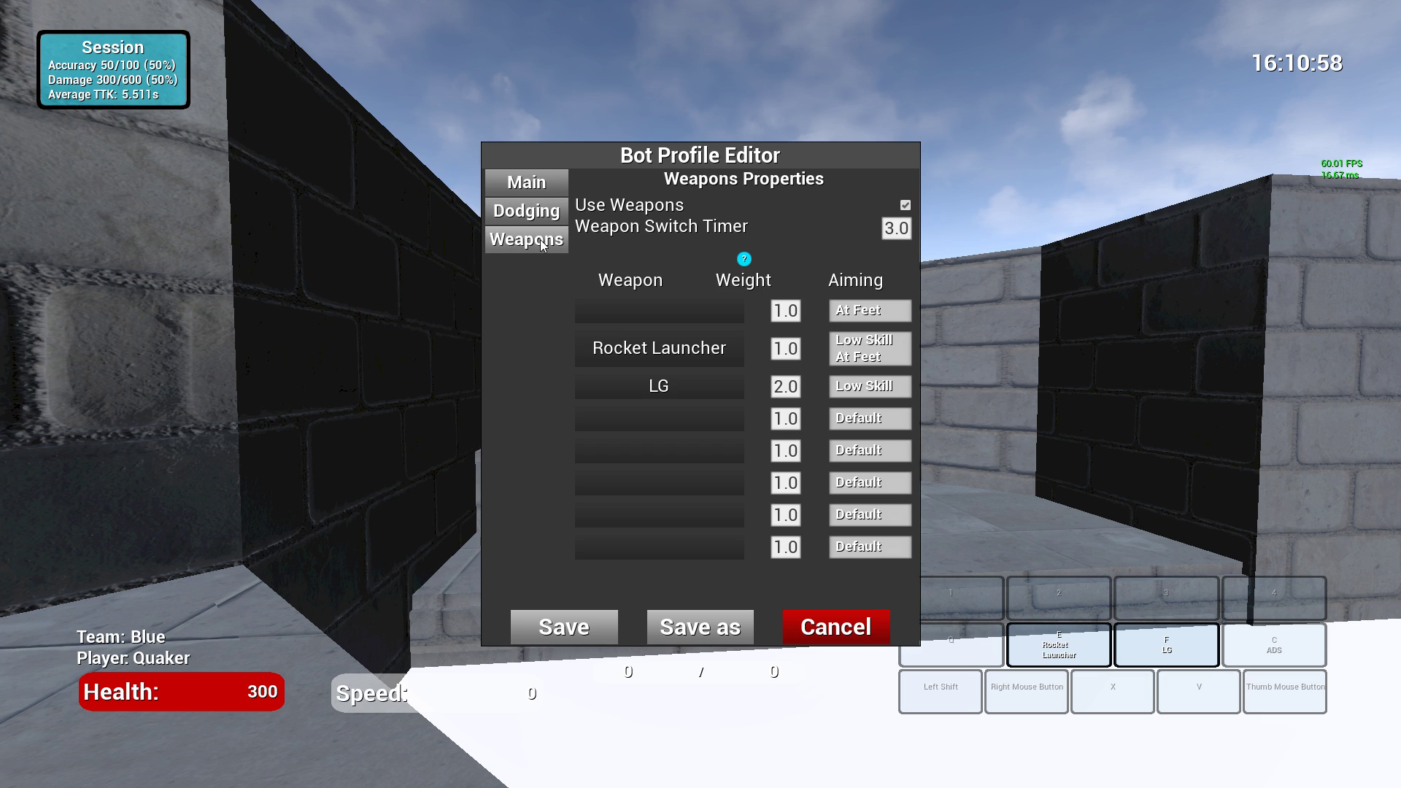
{"action": "left_click", "coordinate": [516, 211]}
{"action": "left_click", "coordinate": [558, 182]}
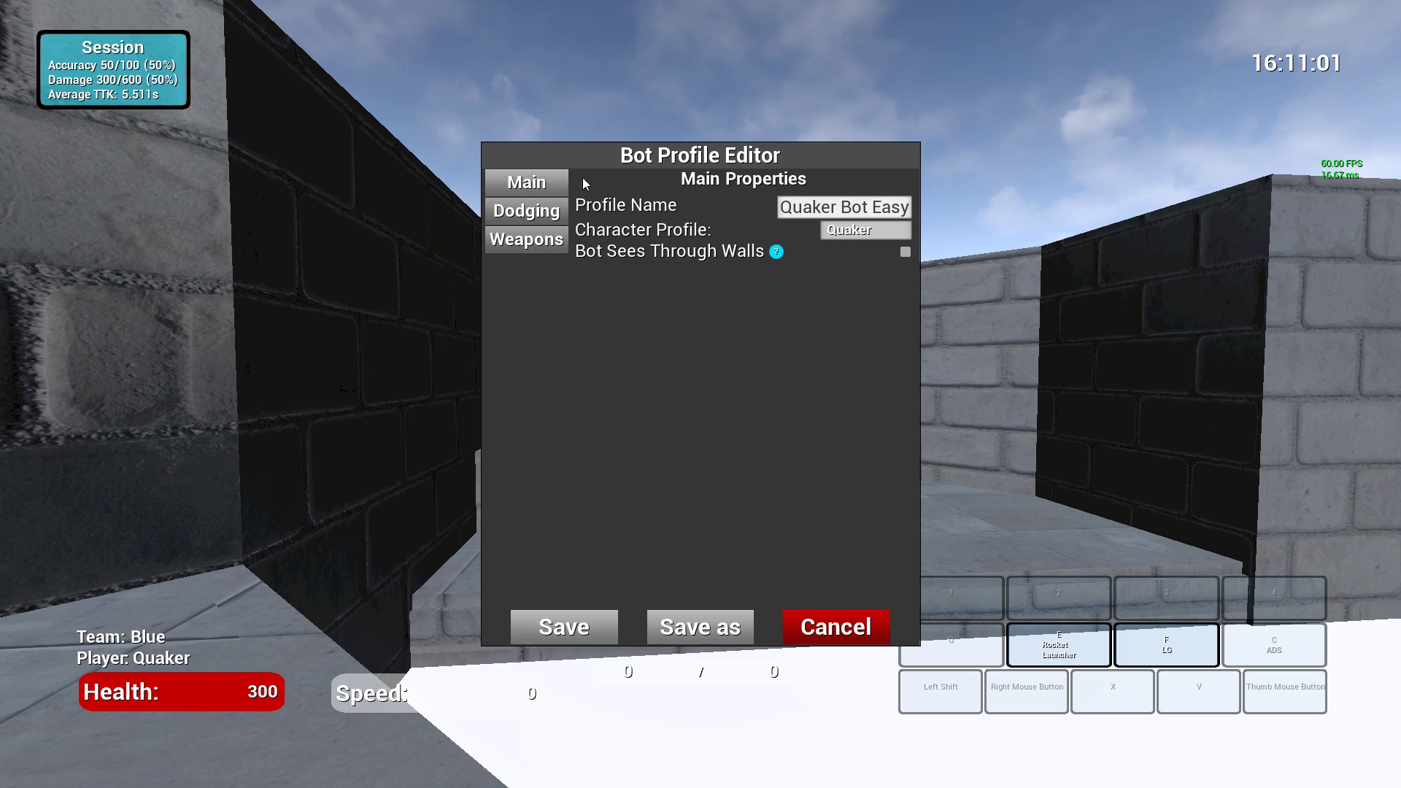
{"action": "left_click", "coordinate": [865, 231]}
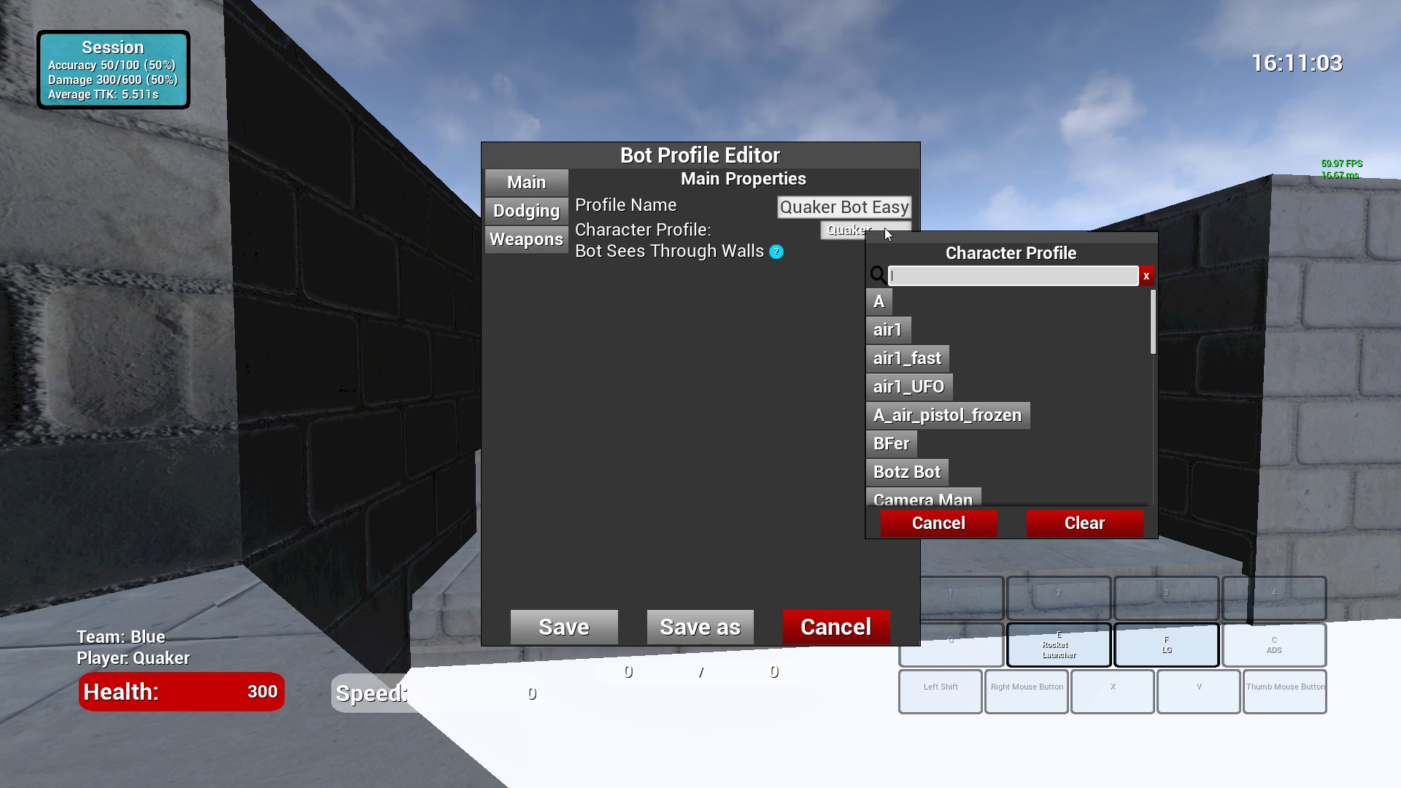
{"action": "type", "text": "rl"}
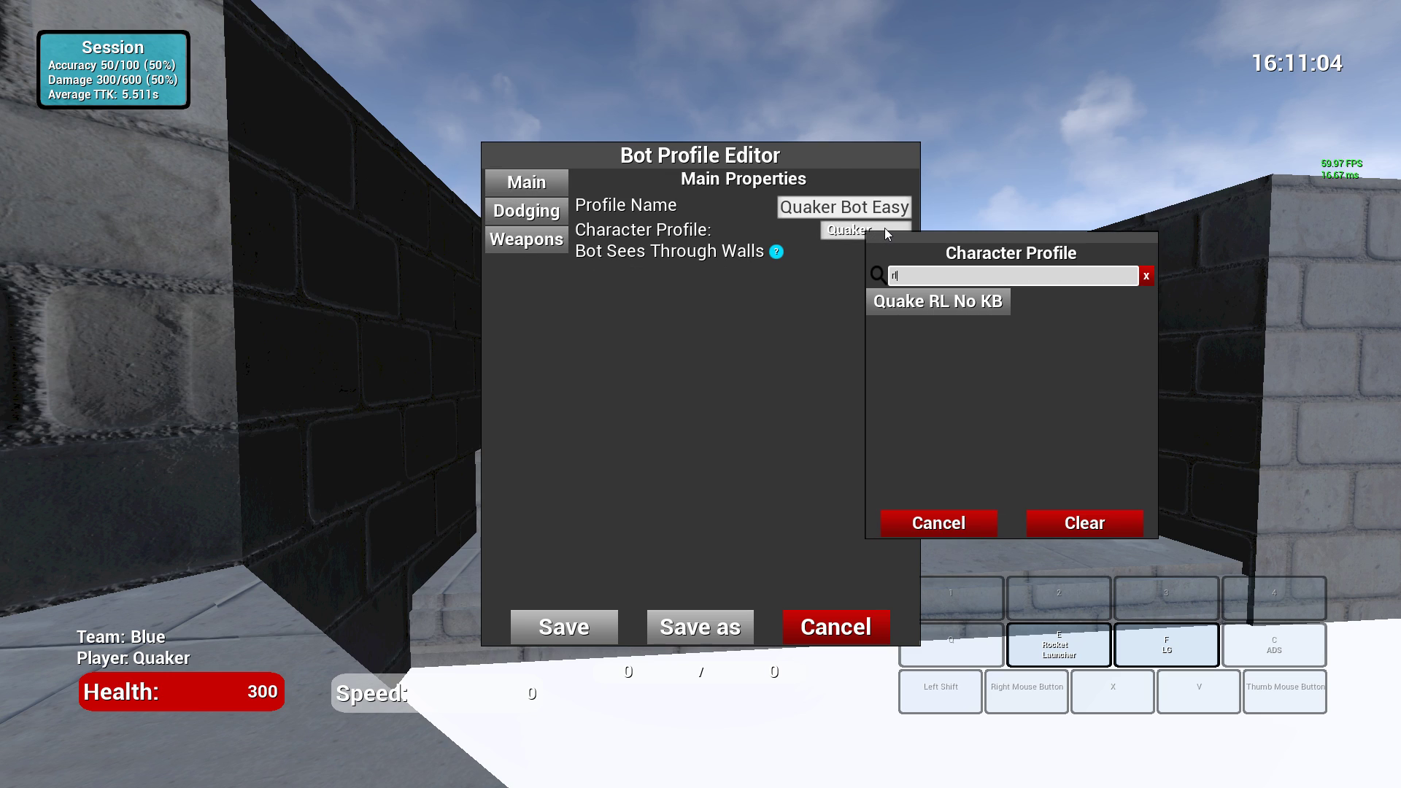
{"action": "left_click", "coordinate": [962, 305]}
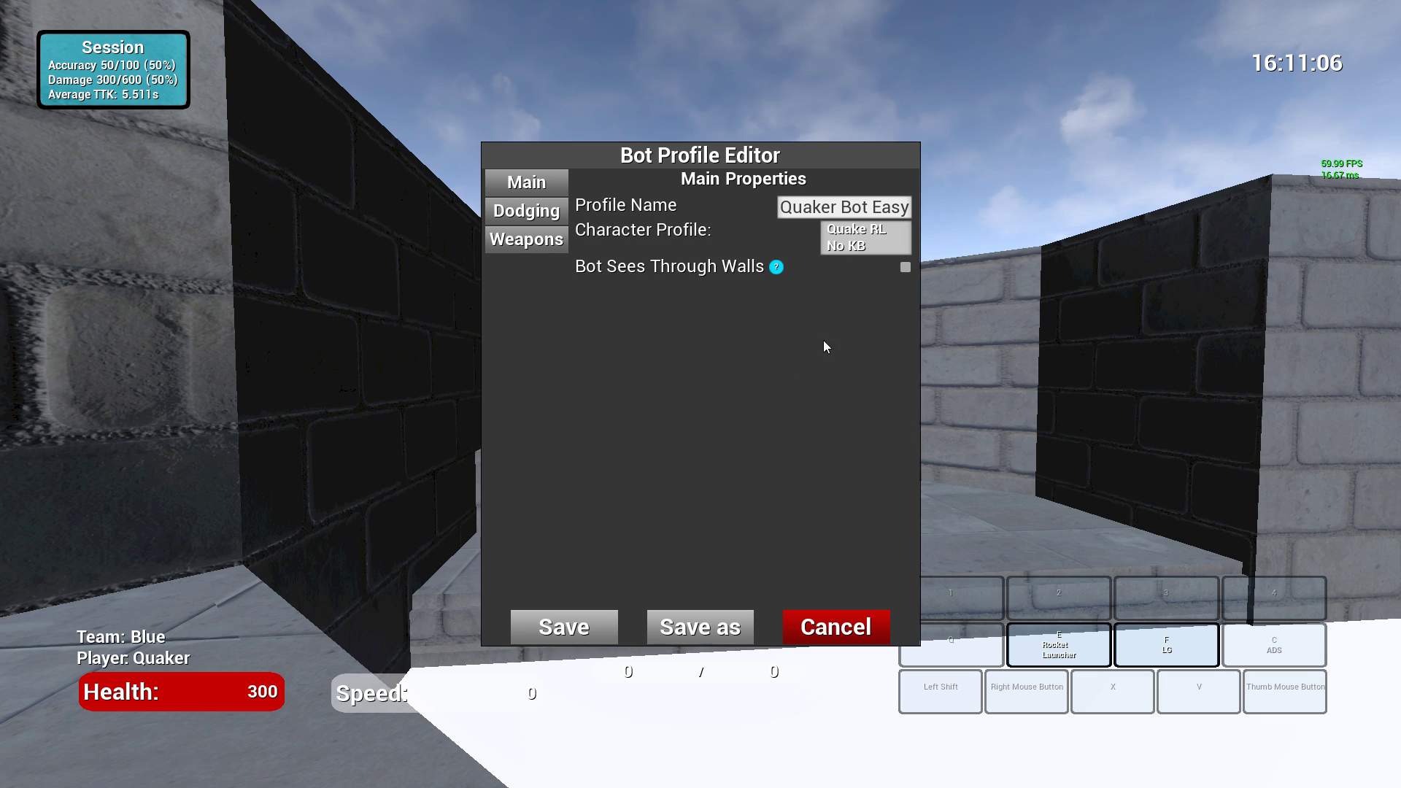
{"action": "left_click", "coordinate": [553, 636]}
Step: Switch Quaker Bot Hard's character profile to Quake RL No KB and save the bot
{"action": "left_click", "coordinate": [769, 108]}
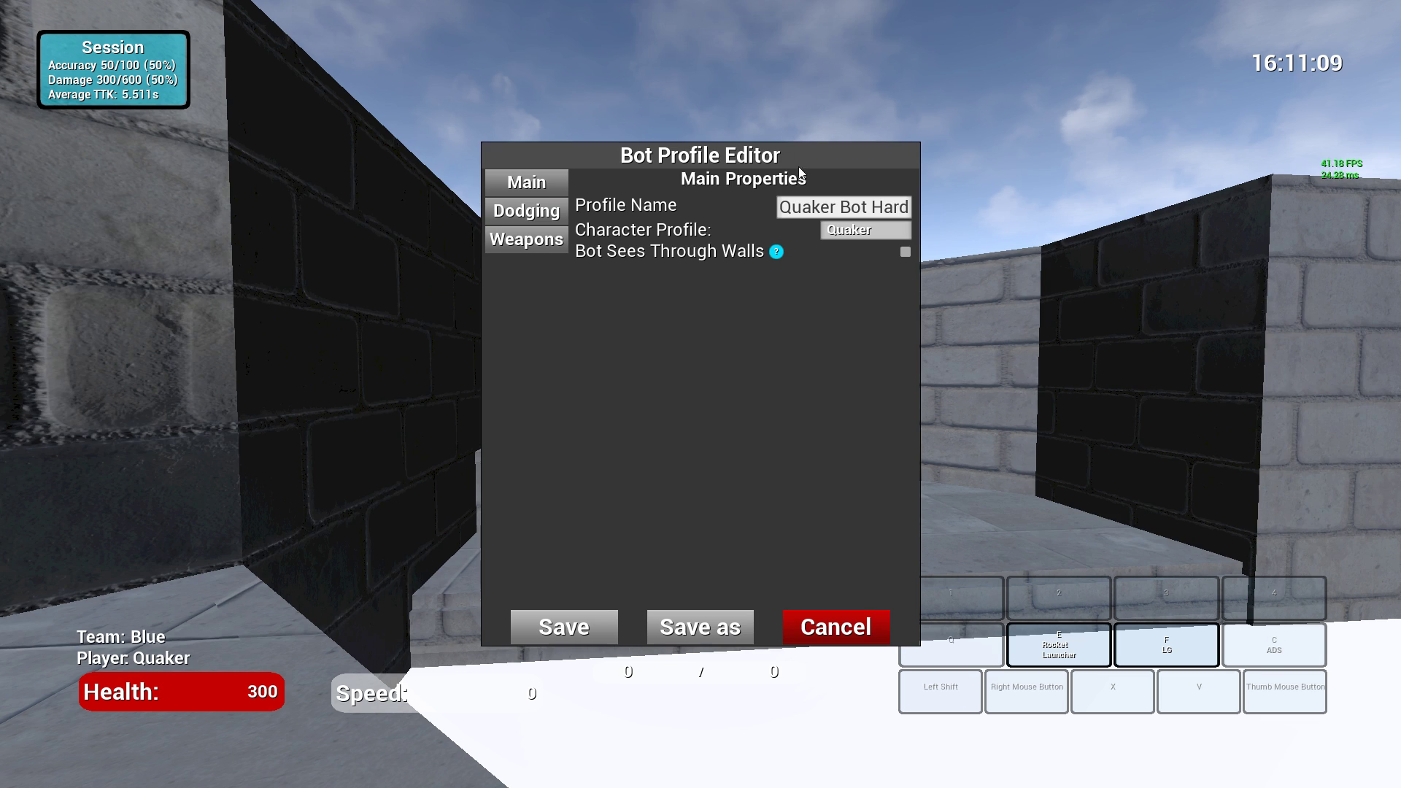
{"action": "left_click", "coordinate": [854, 226]}
{"action": "type", "text": "q"}
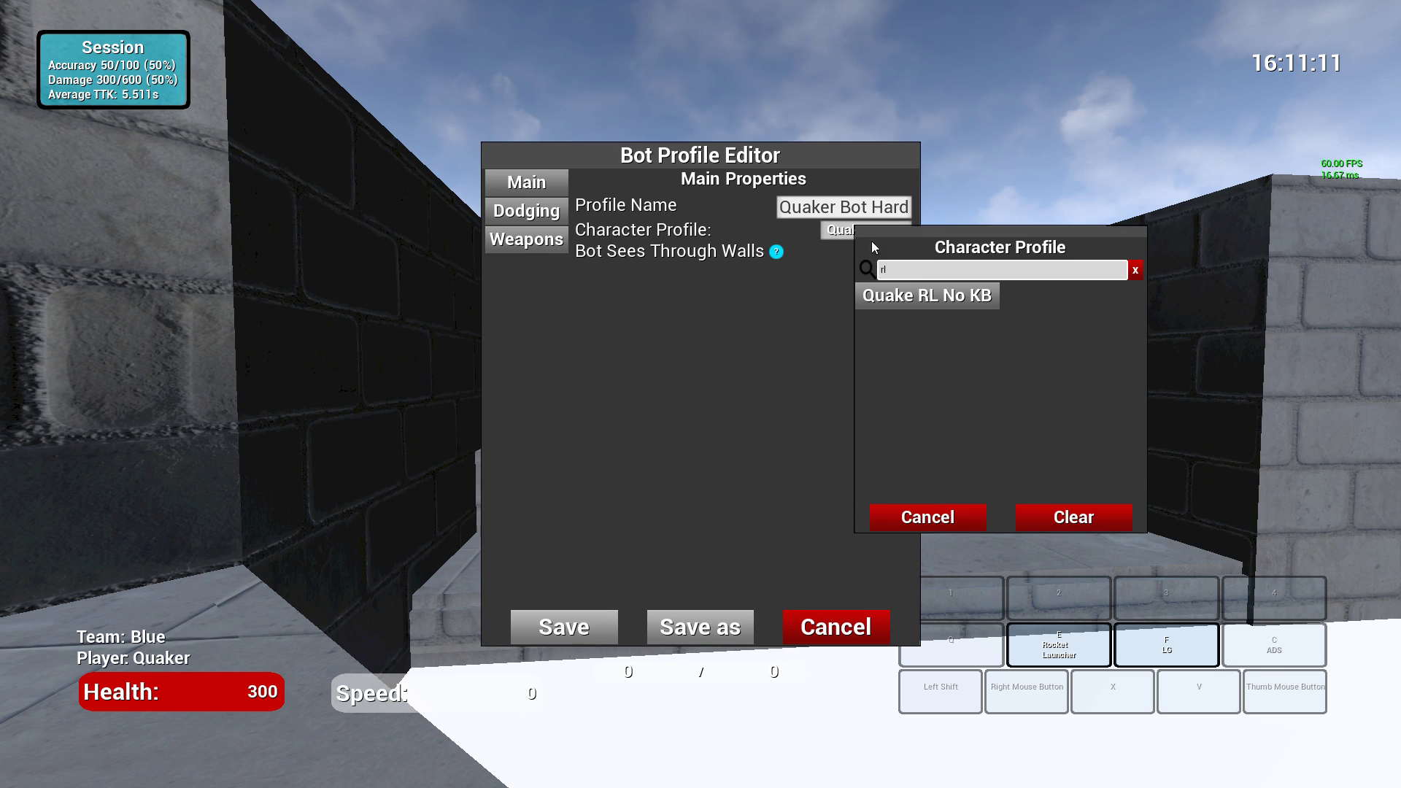
{"action": "left_click", "coordinate": [876, 295]}
{"action": "left_click", "coordinate": [587, 626]}
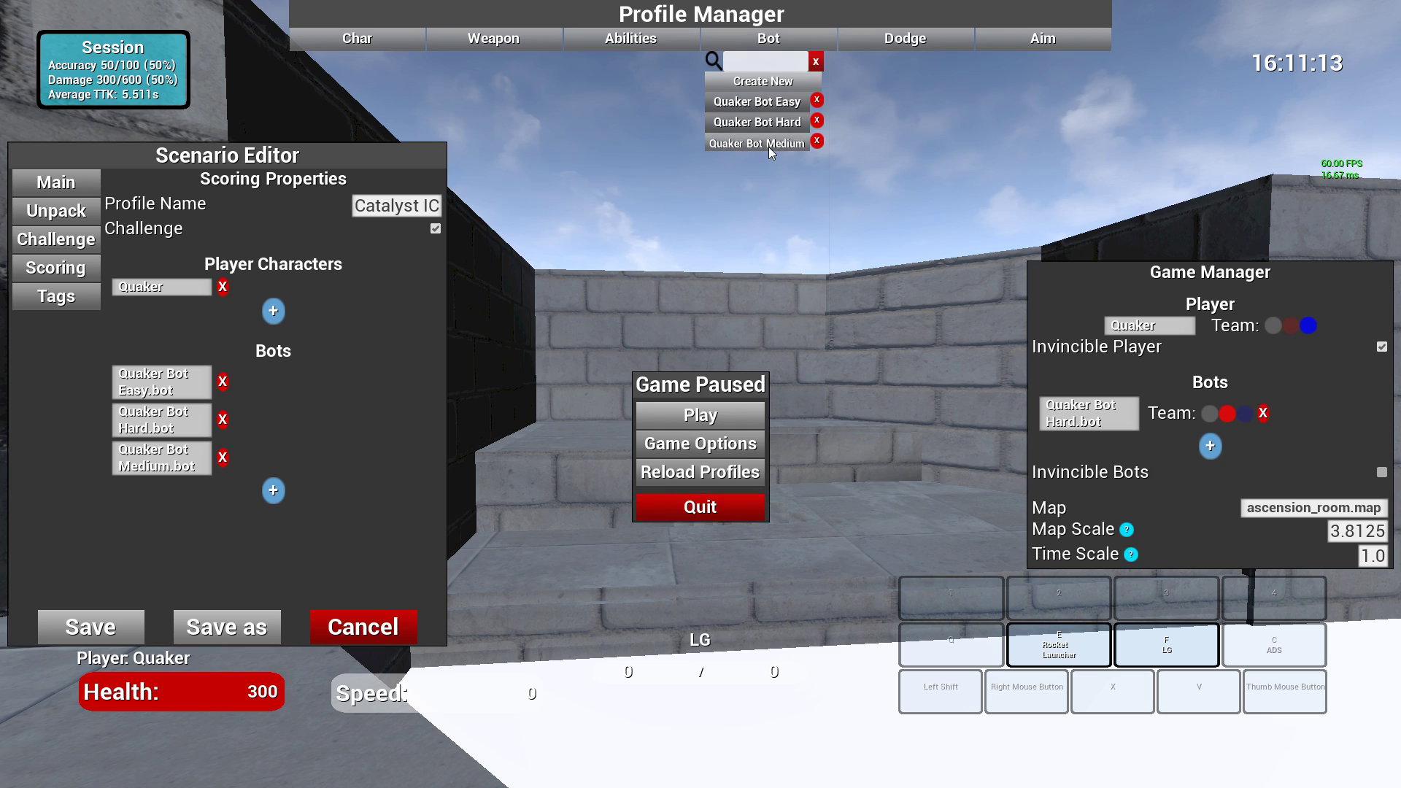
Step: Switch Quaker Bot Medium's character profile to Quake RL No KB and save the bot
{"action": "left_click", "coordinate": [769, 147]}
{"action": "left_click", "coordinate": [875, 226]}
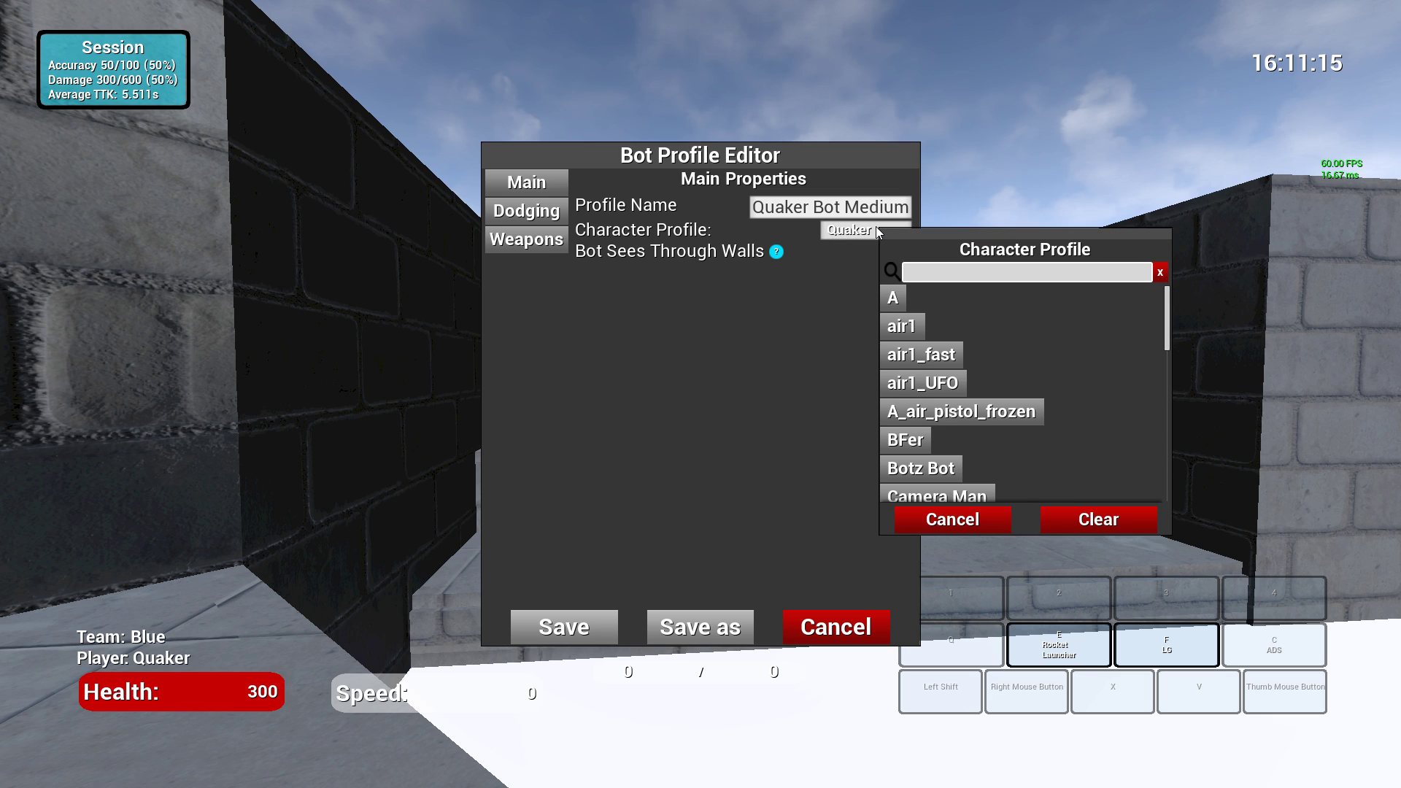
{"action": "type", "text": "q"}
{"action": "key", "text": "Return"}
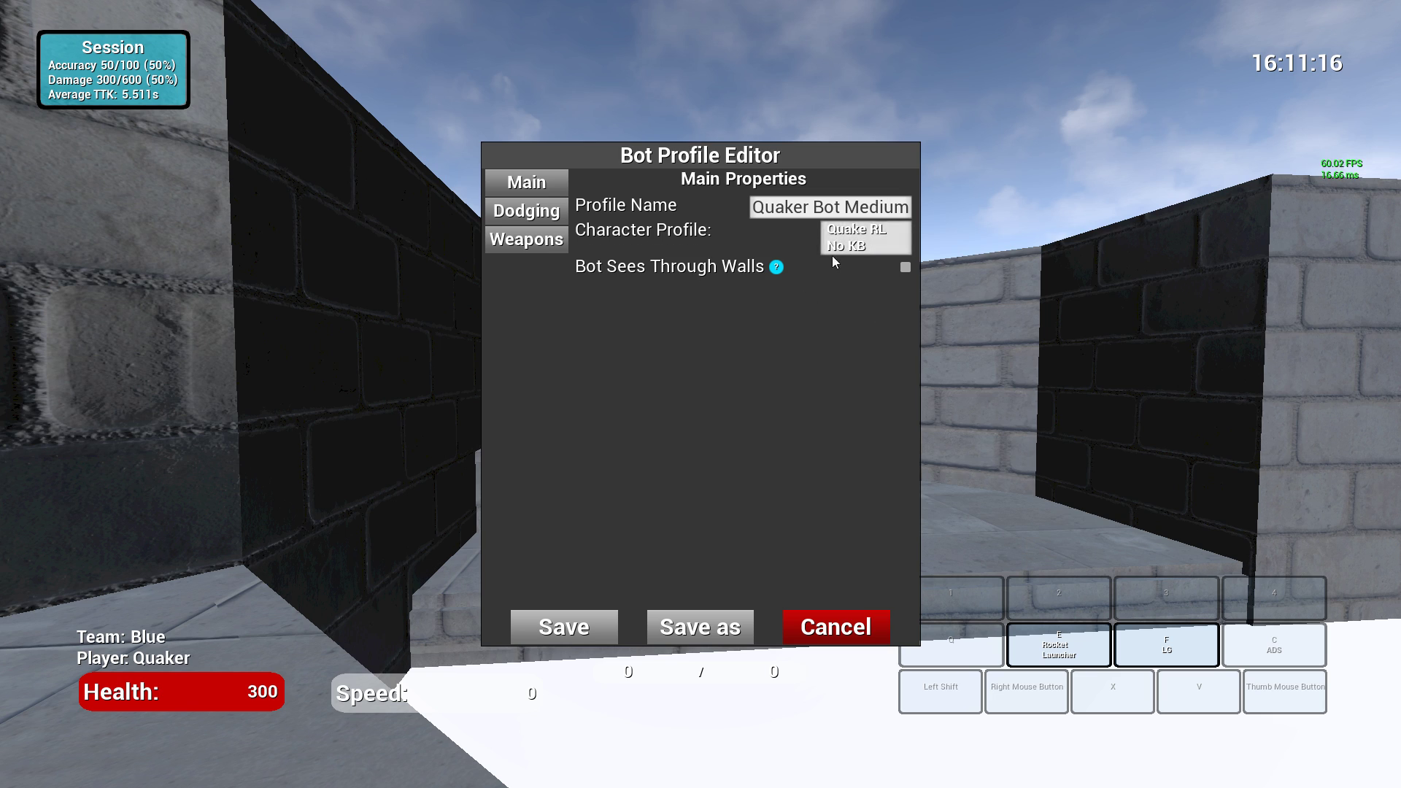
{"action": "left_click", "coordinate": [583, 621]}
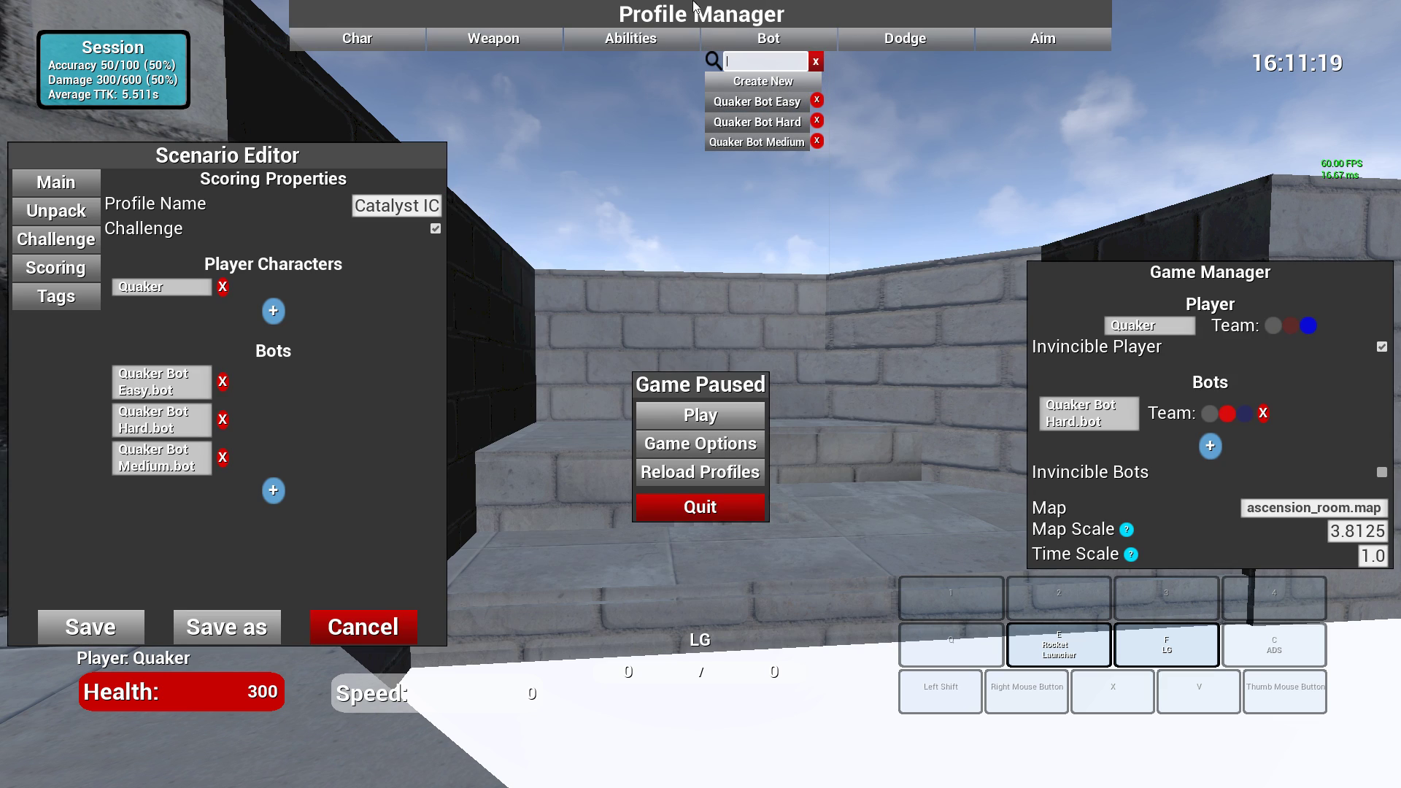
Step: Review the scenario's challenge properties and the bot profiles selectable in the Game Manager, leaving the selection unchanged
{"action": "left_click", "coordinate": [398, 38]}
{"action": "left_click", "coordinate": [456, 37]}
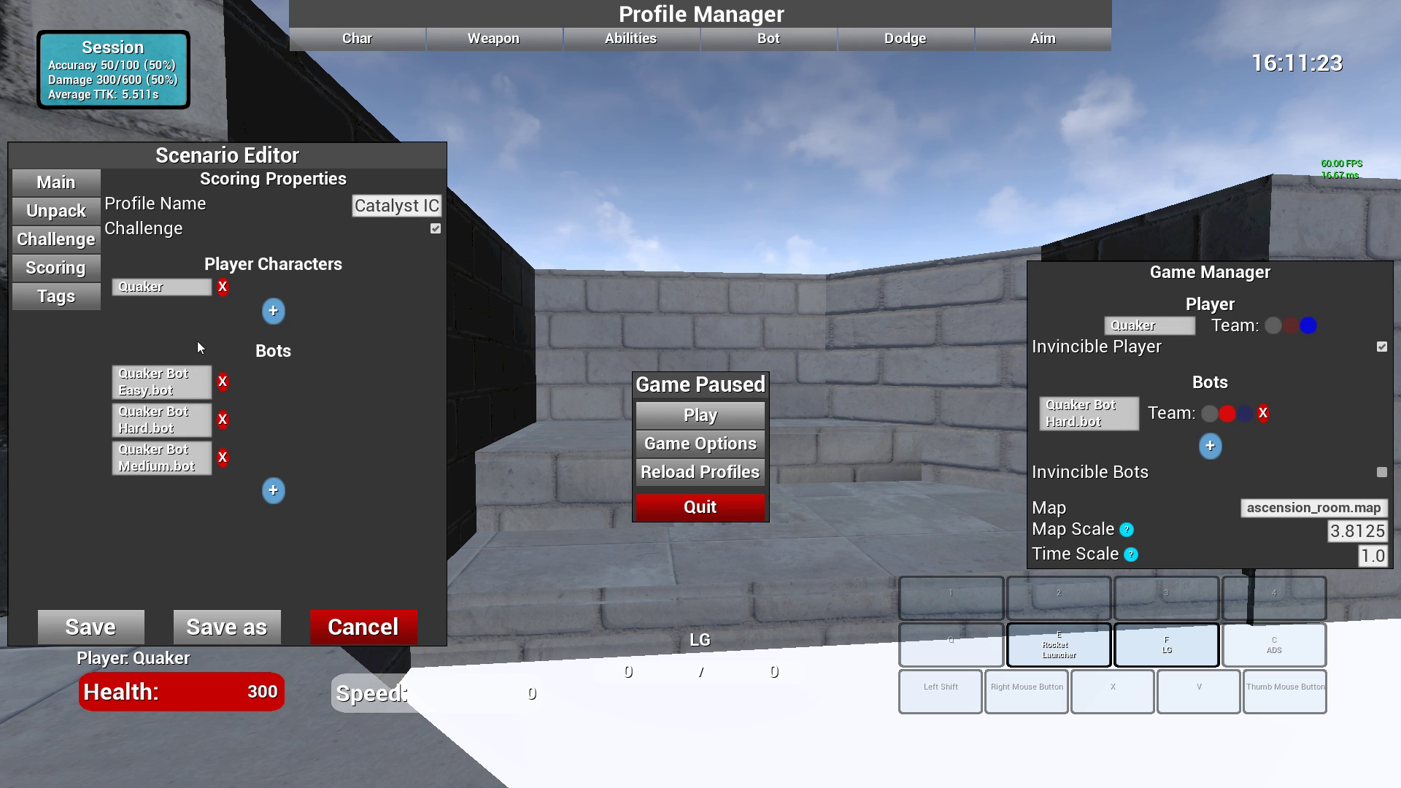
{"action": "left_click", "coordinate": [76, 240]}
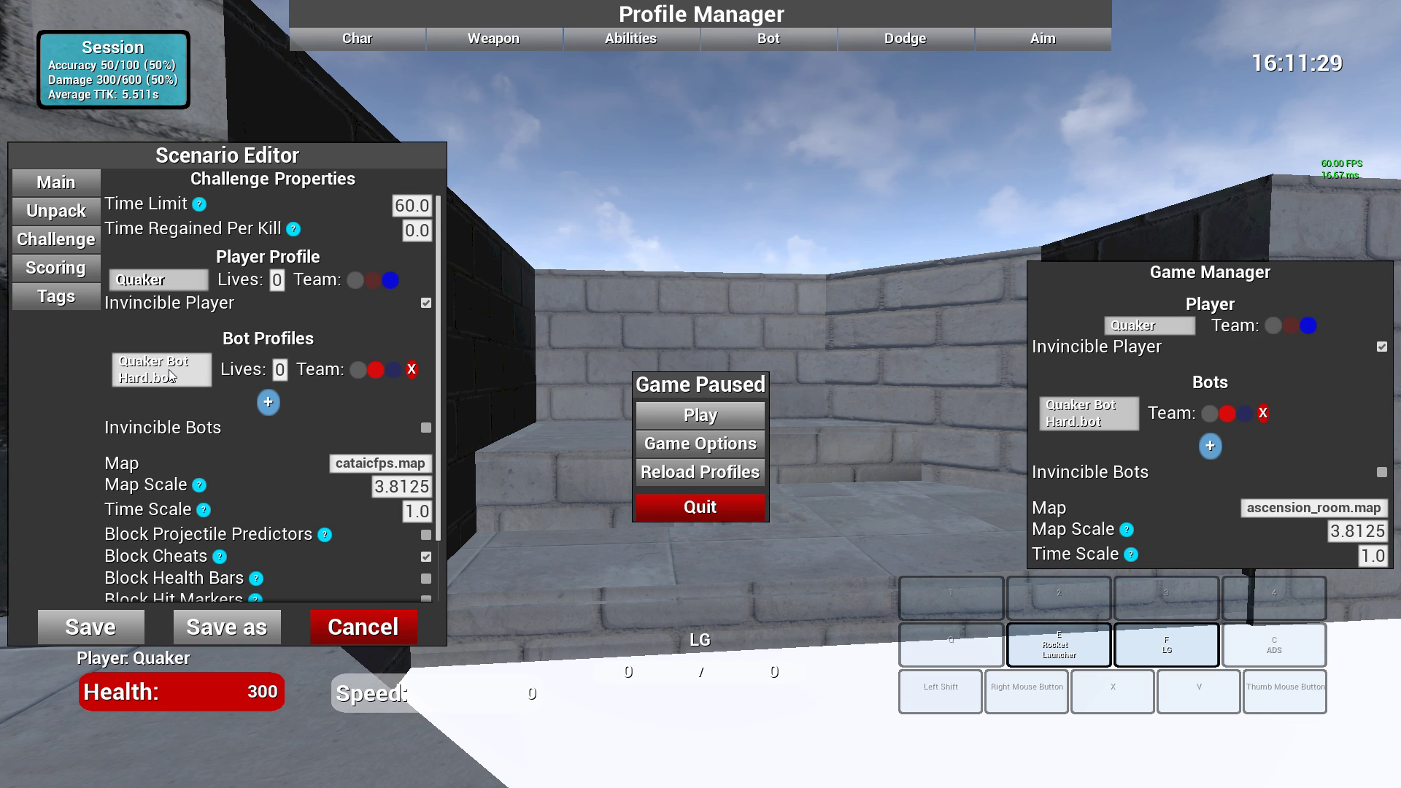
{"action": "left_click", "coordinate": [1089, 412]}
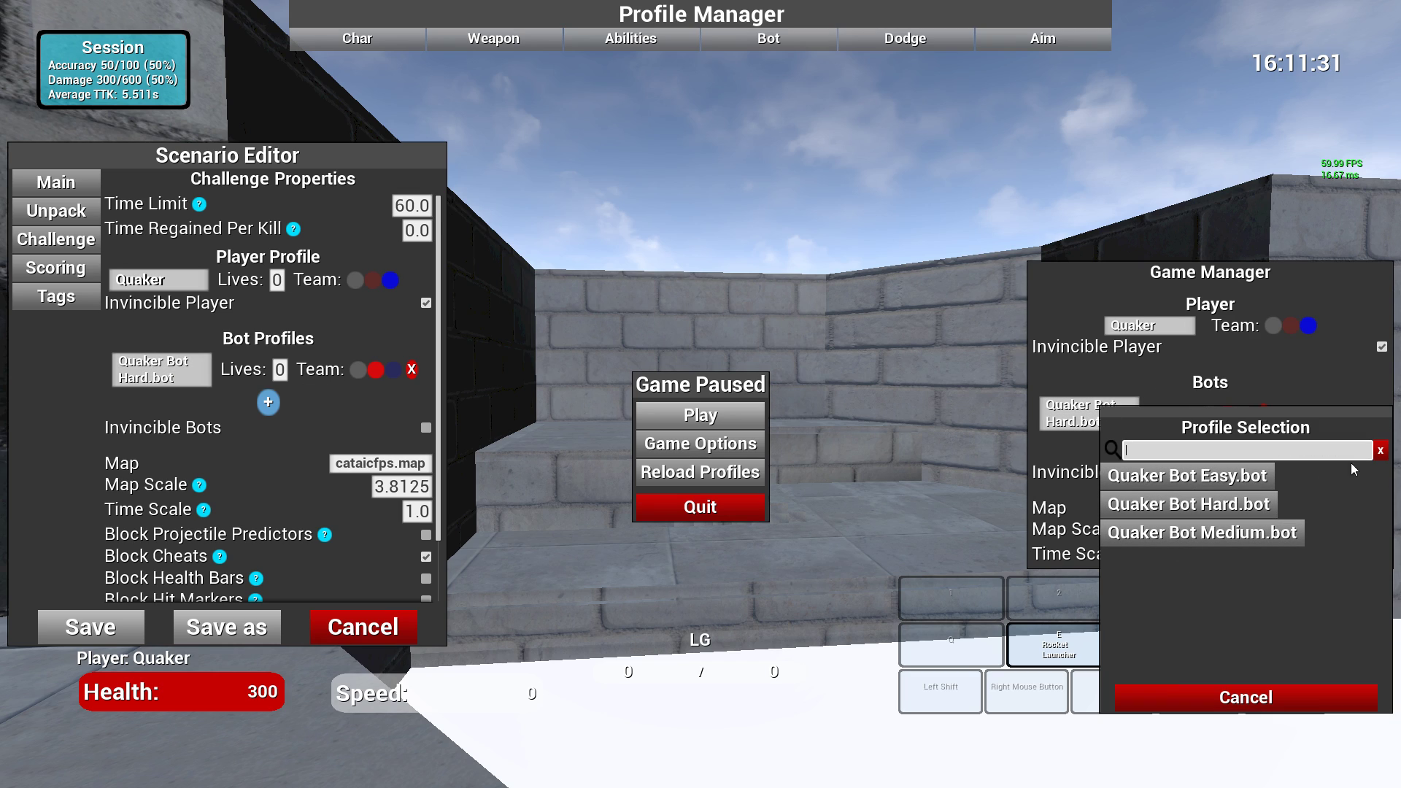
{"action": "left_click", "coordinate": [1295, 697]}
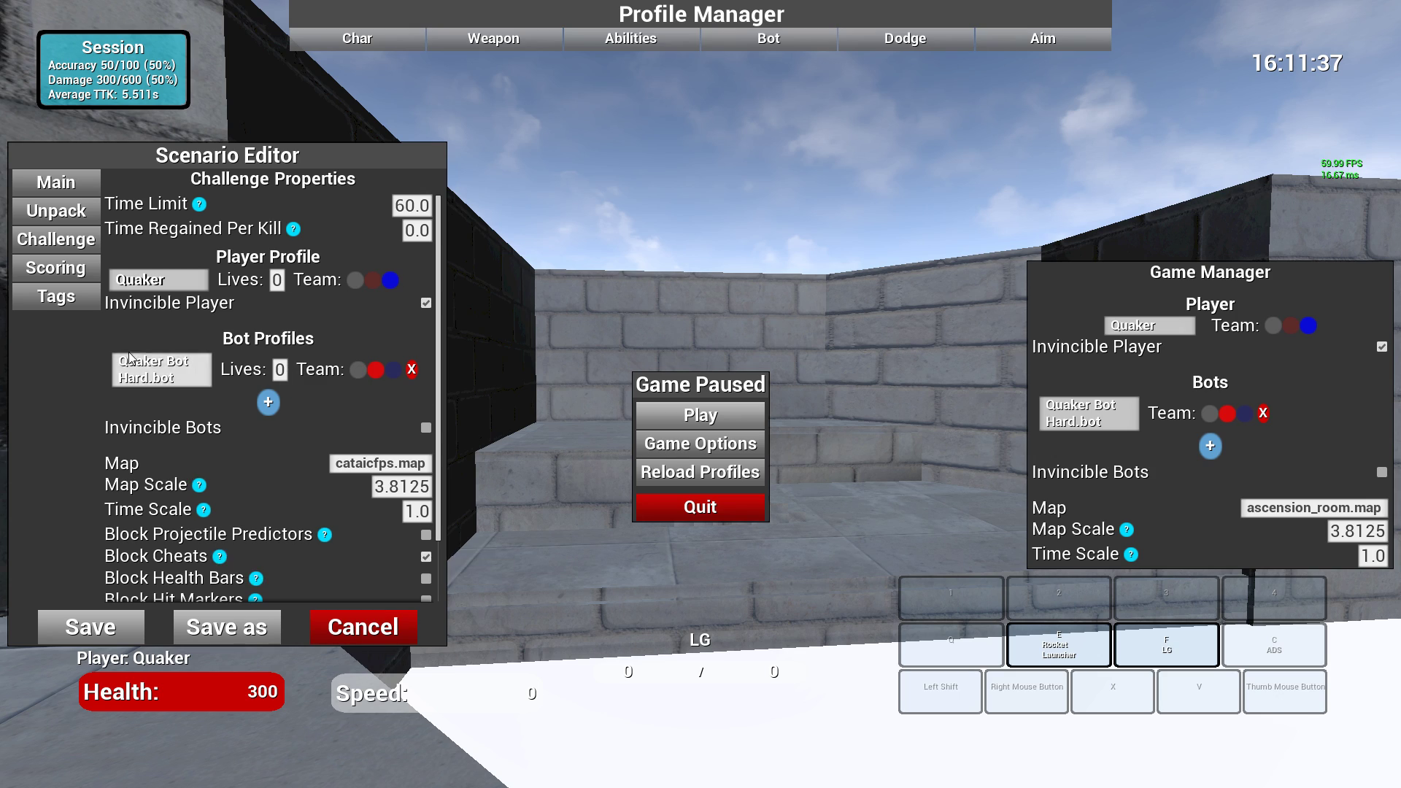
Step: Set the scenario's score loss per Damage Taken to 3
{"action": "left_click", "coordinate": [56, 268]}
{"action": "left_click_drag", "start_coordinate": [413, 429], "coordinate": [397, 429]}
{"action": "type", "text": "3"}
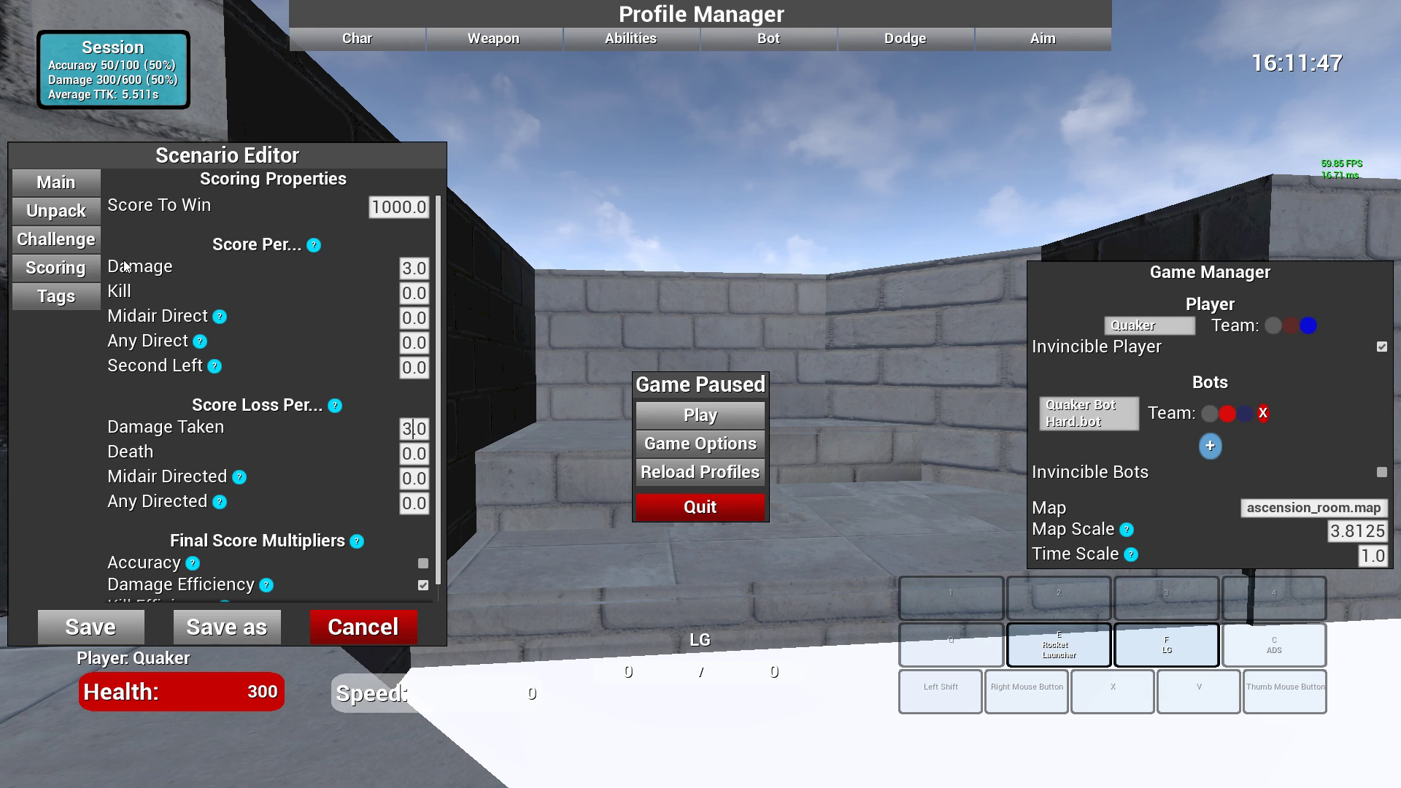
Step: Inspect the Damage Per Shot and explosive Damage At Center of Rocket Launcher no Knockback, and close the weapon profile without saving
{"action": "mouse_move", "coordinate": [481, 45]}
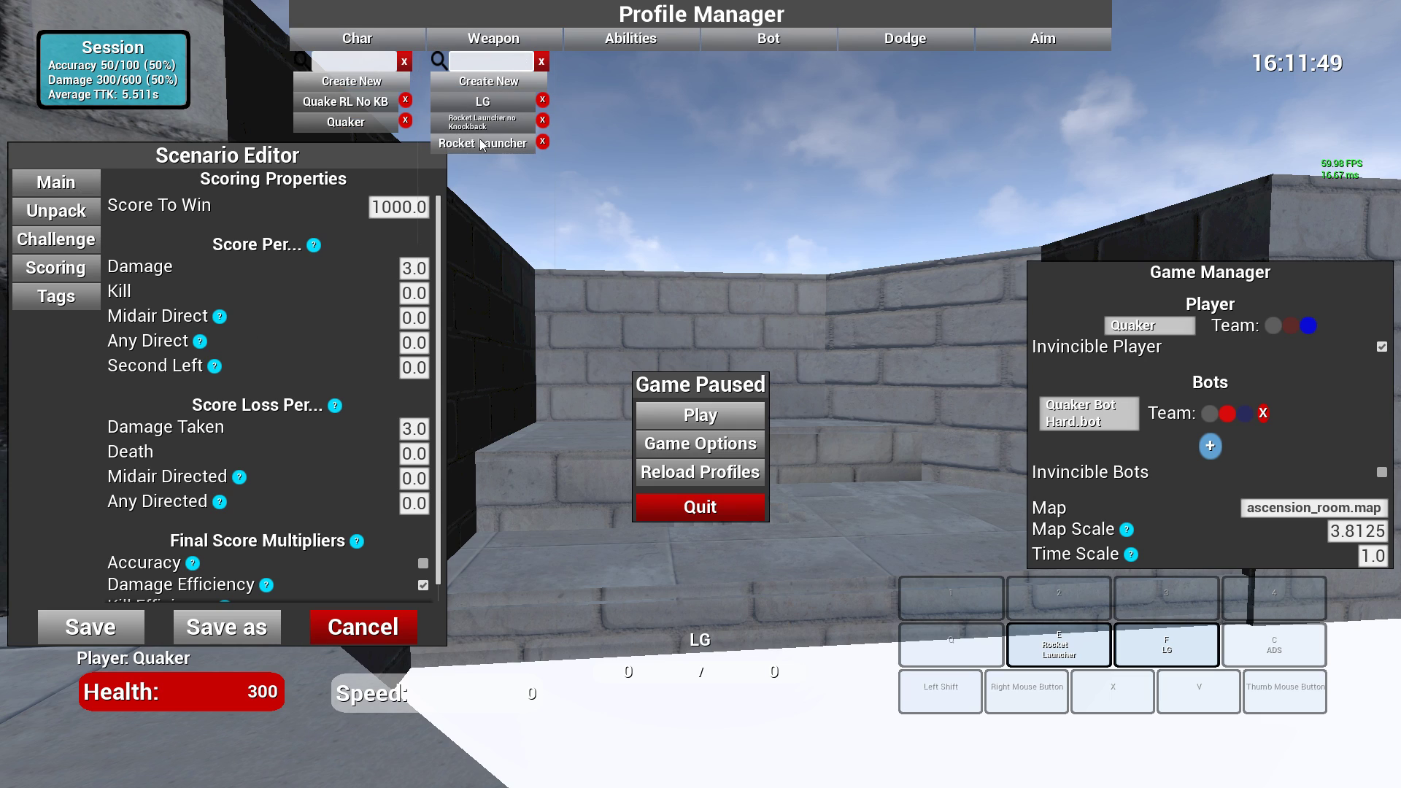
{"action": "left_click", "coordinate": [480, 127]}
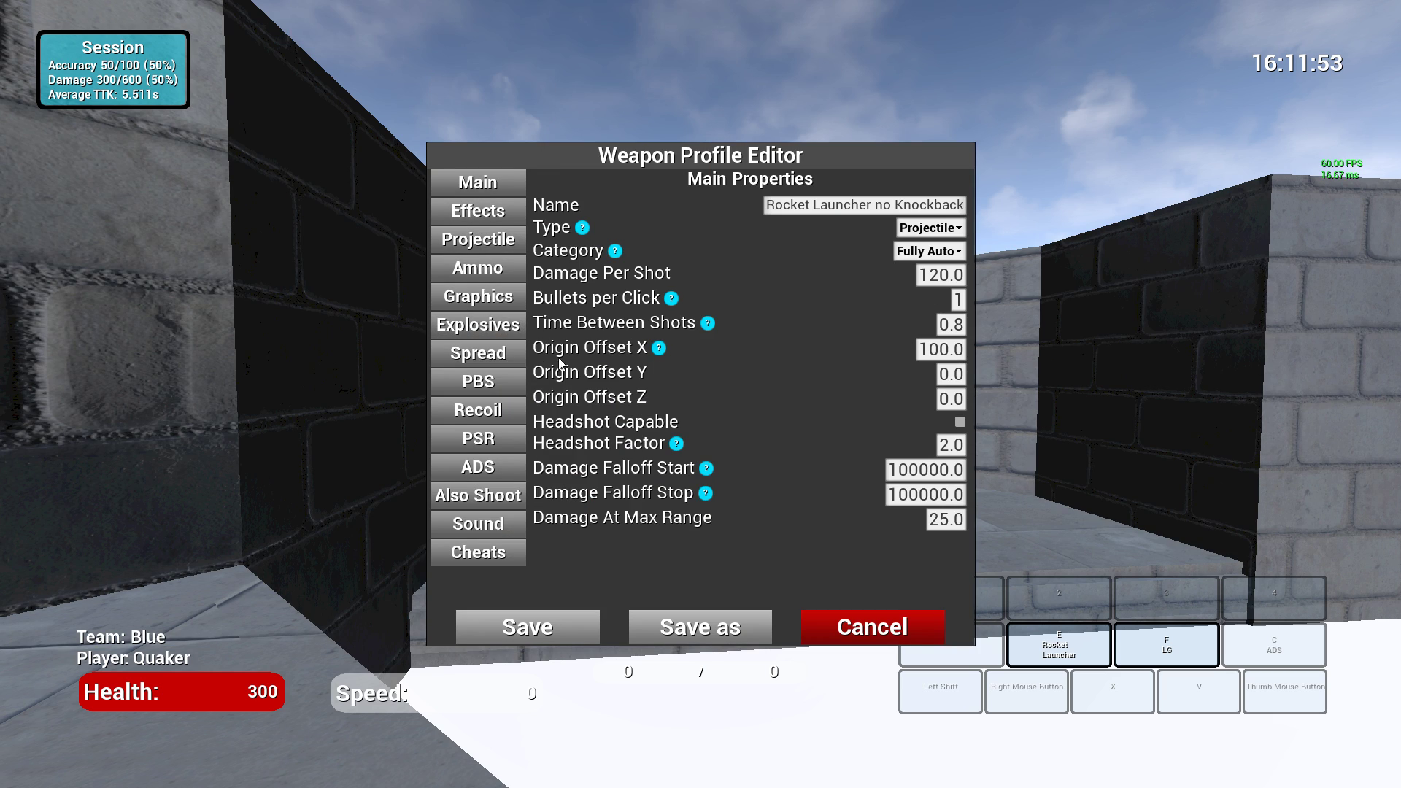
{"action": "left_click_drag", "start_coordinate": [940, 276], "coordinate": [796, 274]}
{"action": "left_click", "coordinate": [482, 325]}
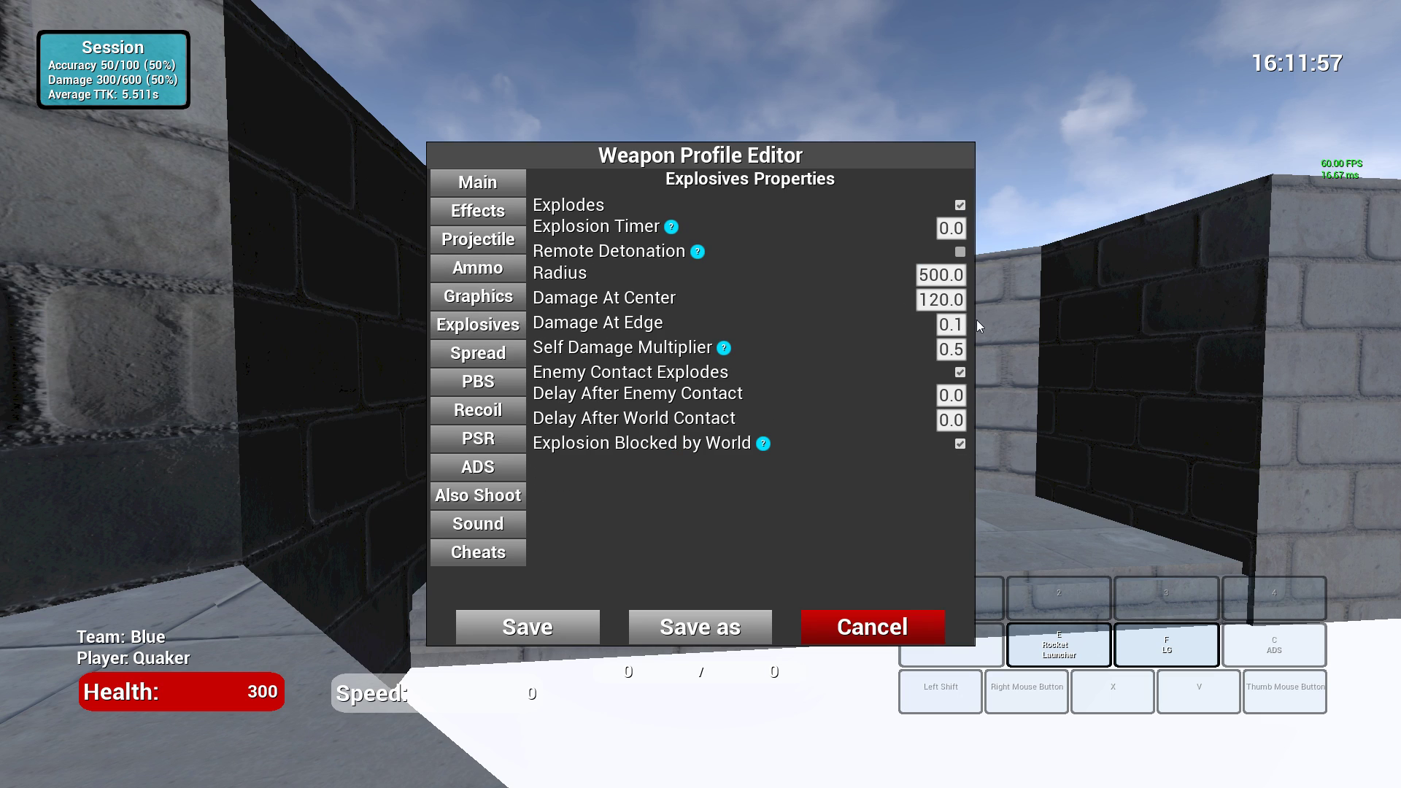
{"action": "left_click_drag", "start_coordinate": [941, 299], "coordinate": [876, 316]}
{"action": "left_click", "coordinate": [859, 632]}
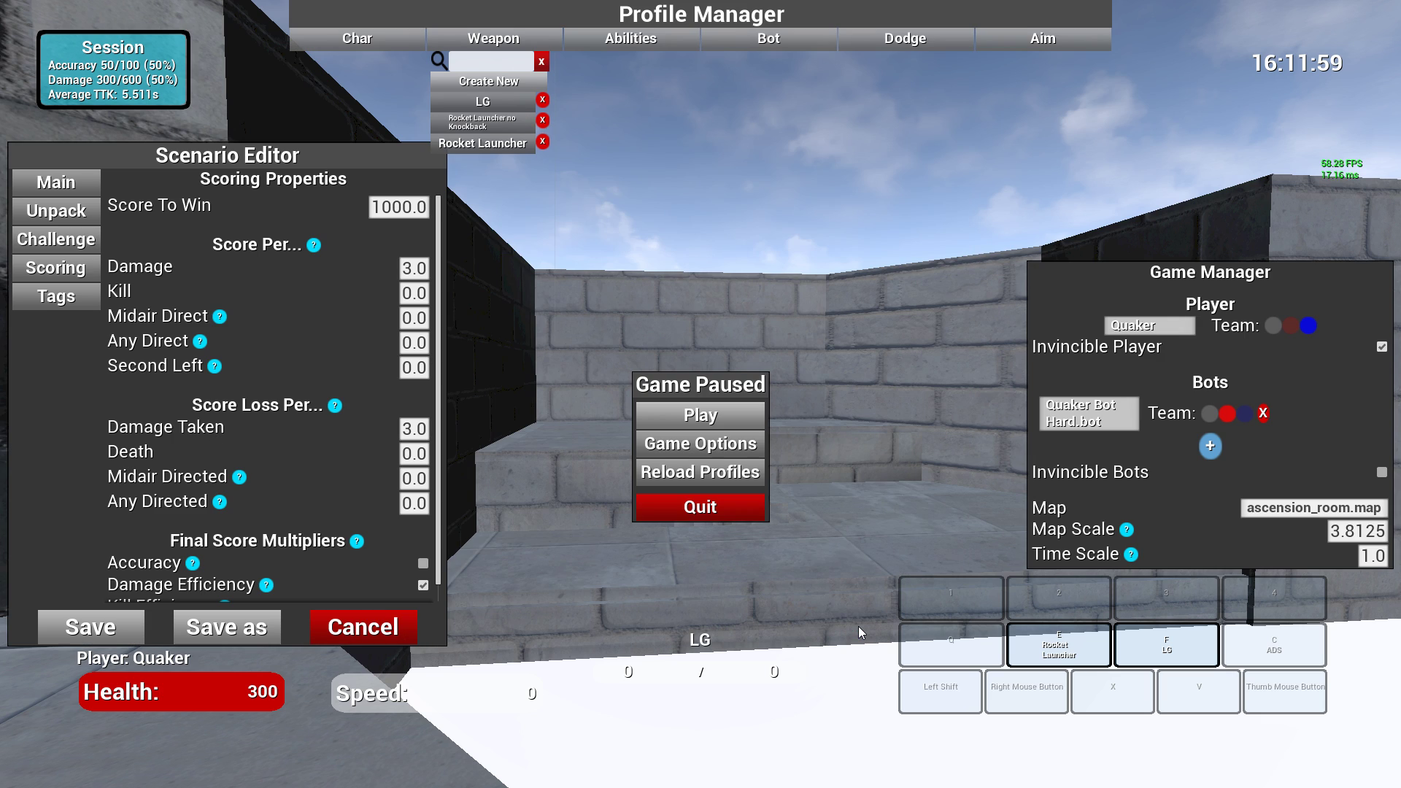
Step: Save the scenario and filter the local scenarios by "cata" to check the workshop status of Catalyst IC
{"action": "left_click", "coordinate": [111, 636]}
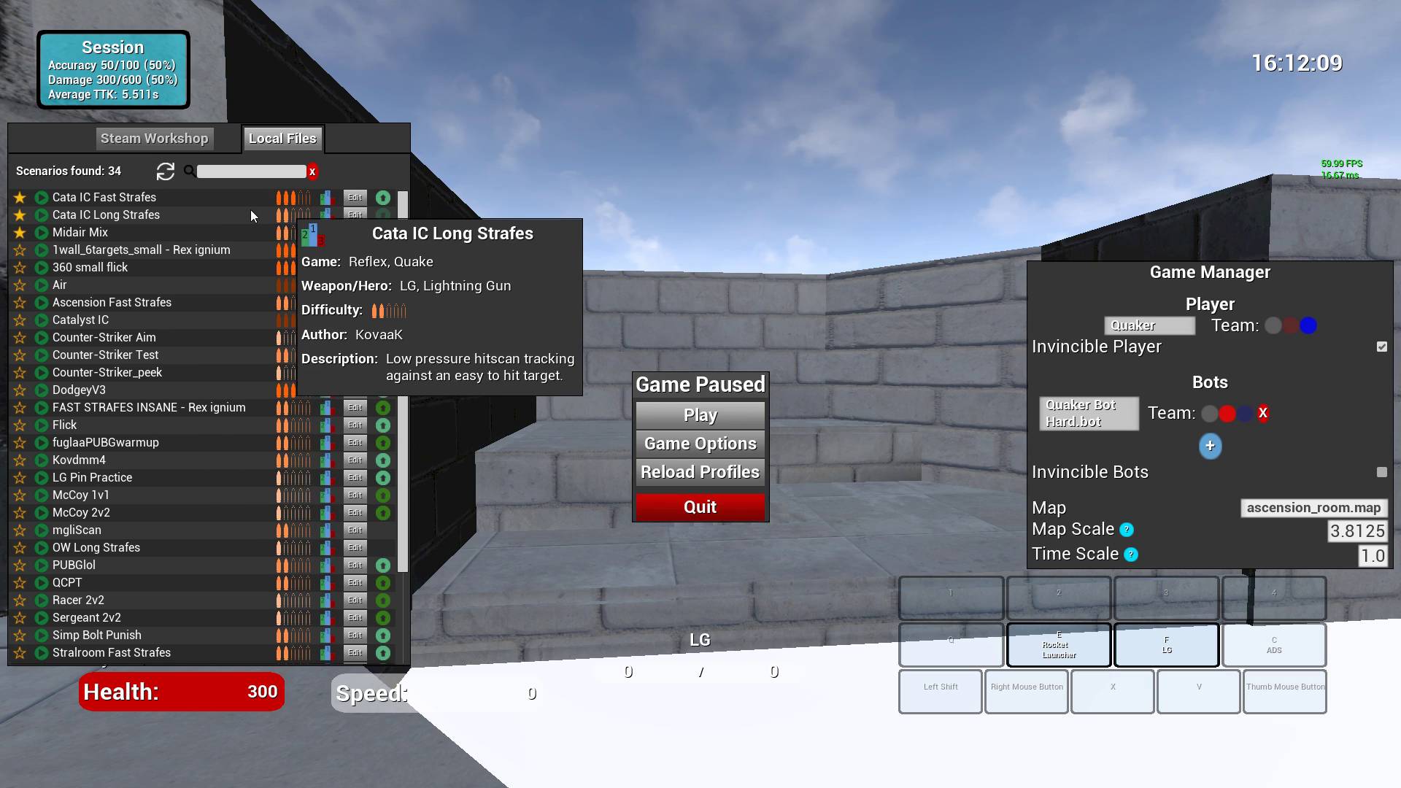
{"action": "left_click", "coordinate": [253, 172]}
{"action": "type", "text": "cata"}
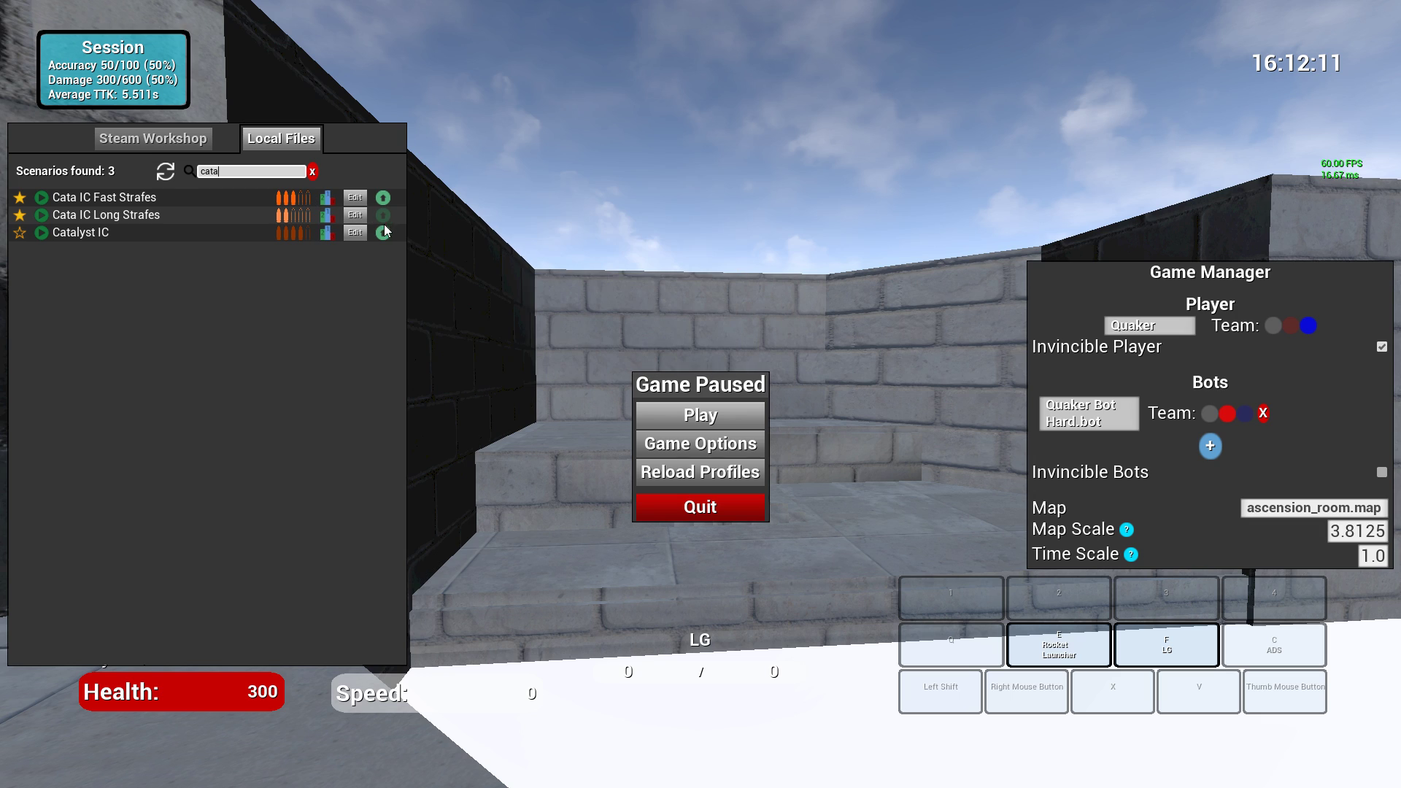
{"action": "mouse_move", "coordinate": [384, 232]}
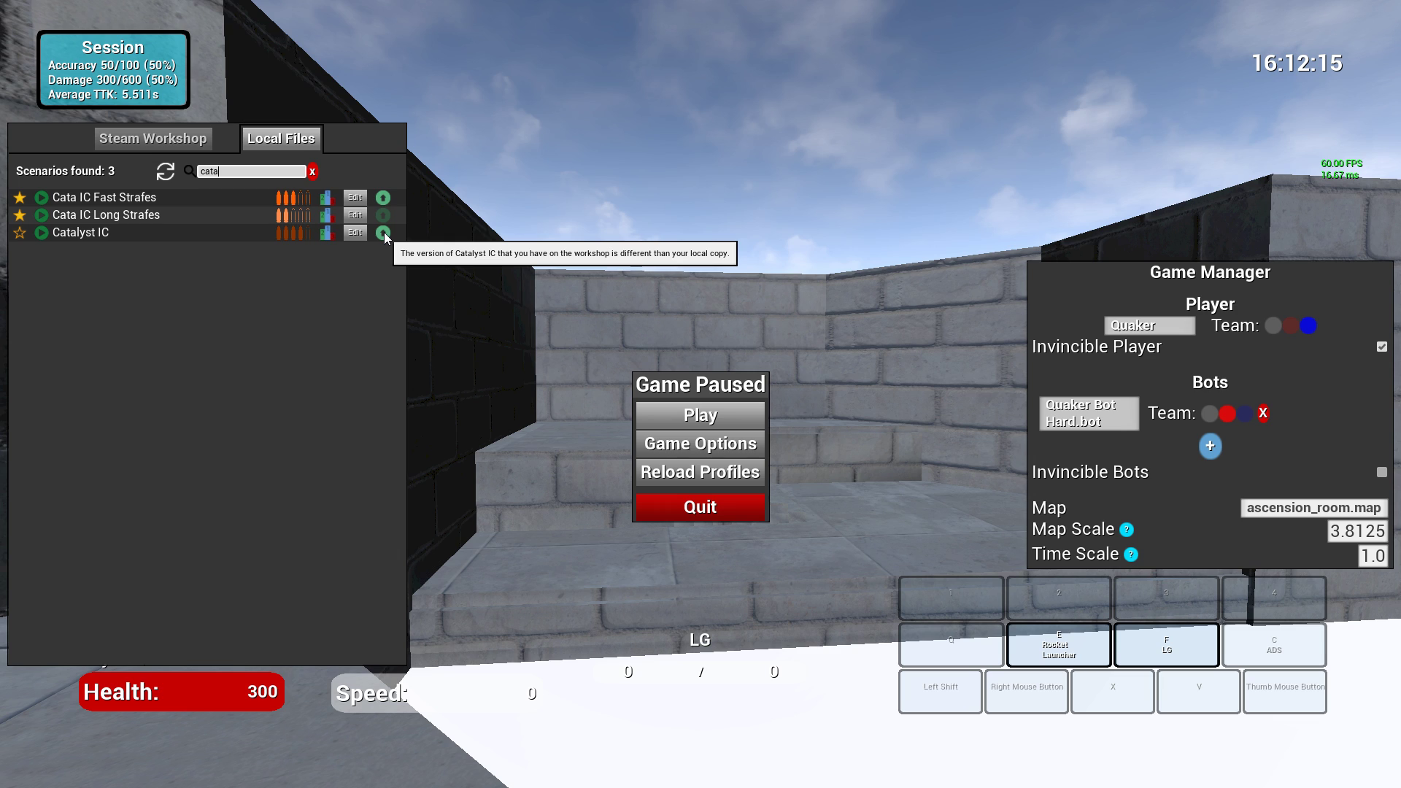
Step: Upload the Catalyst IC update to the workshop with the change notes "Removed LG from bot, gave bot RL with no knockback"
{"action": "left_click", "coordinate": [383, 233]}
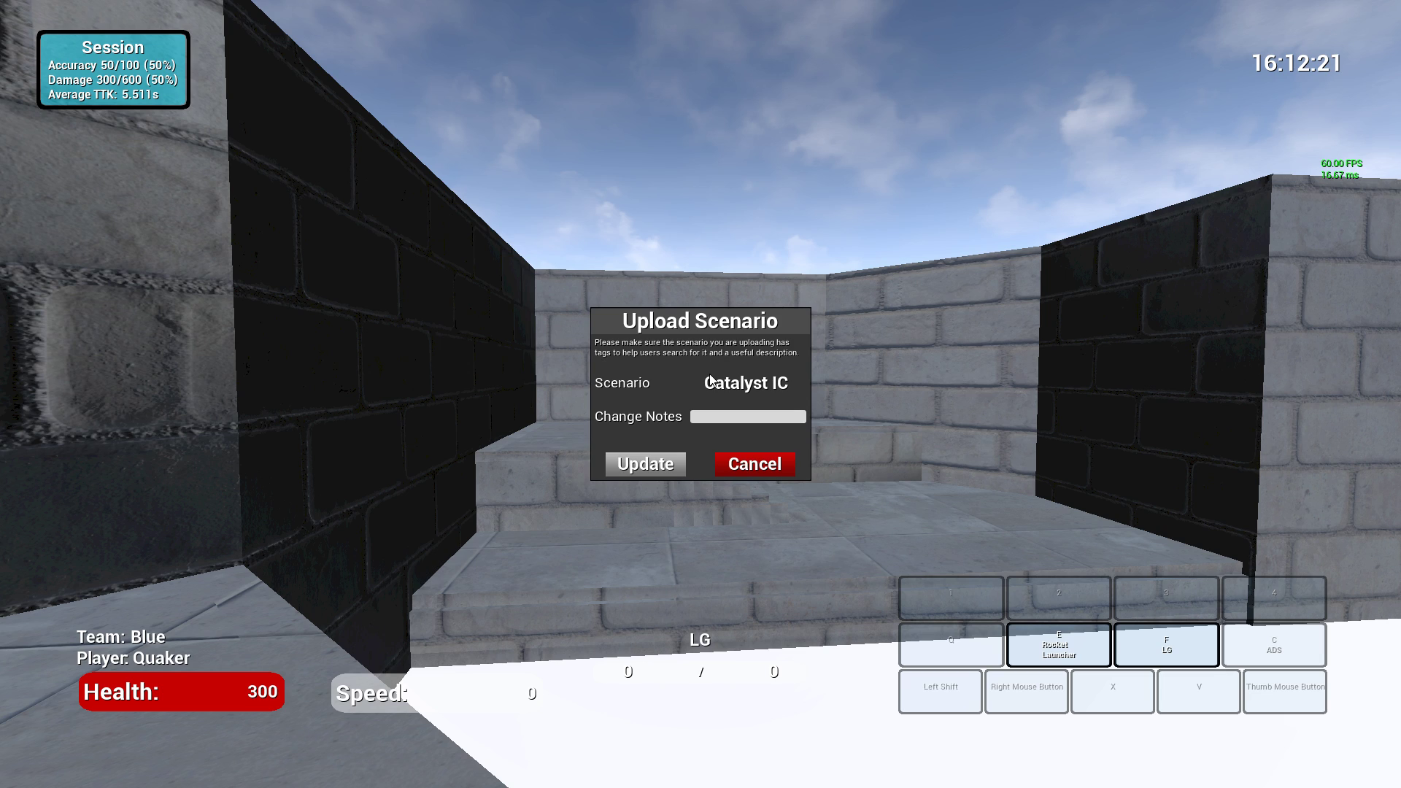
{"action": "left_click", "coordinate": [726, 417]}
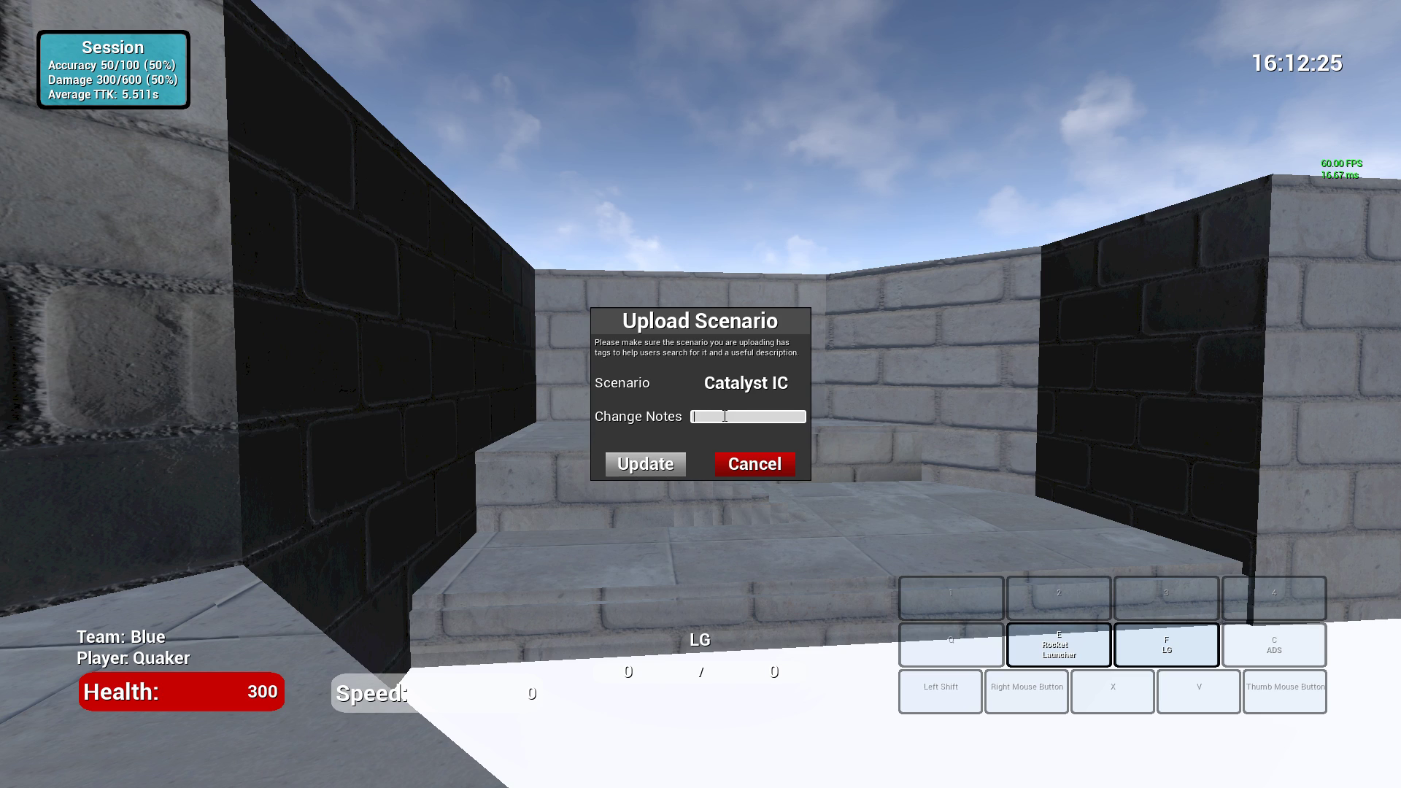
{"action": "type", "text": "Removed LG from bot, gave bot RL with n"}
{"action": "type", "text": "o knockback"}
{"action": "left_click_drag", "start_coordinate": [754, 417], "coordinate": [686, 412]}
{"action": "left_click", "coordinate": [743, 416]}
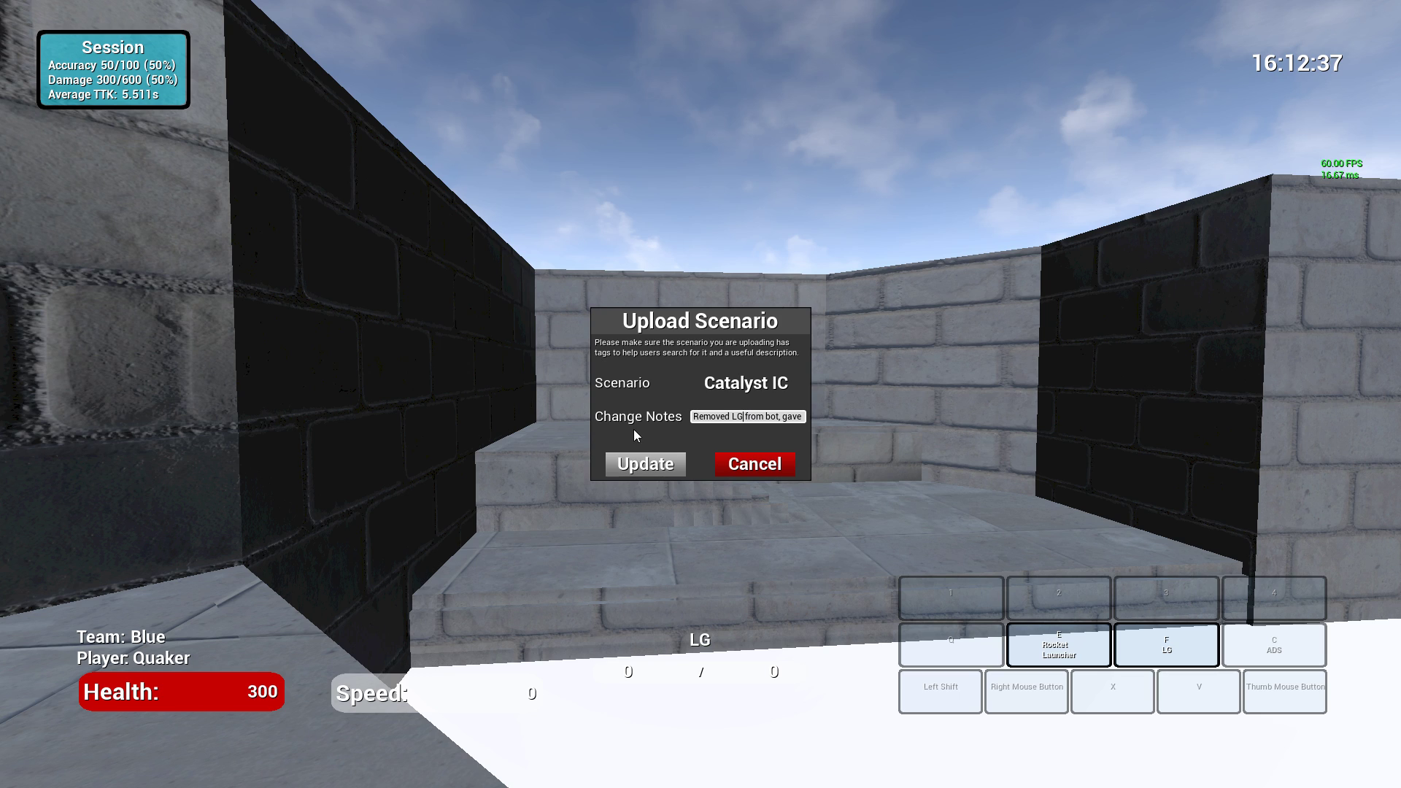
{"action": "left_click", "coordinate": [646, 464]}
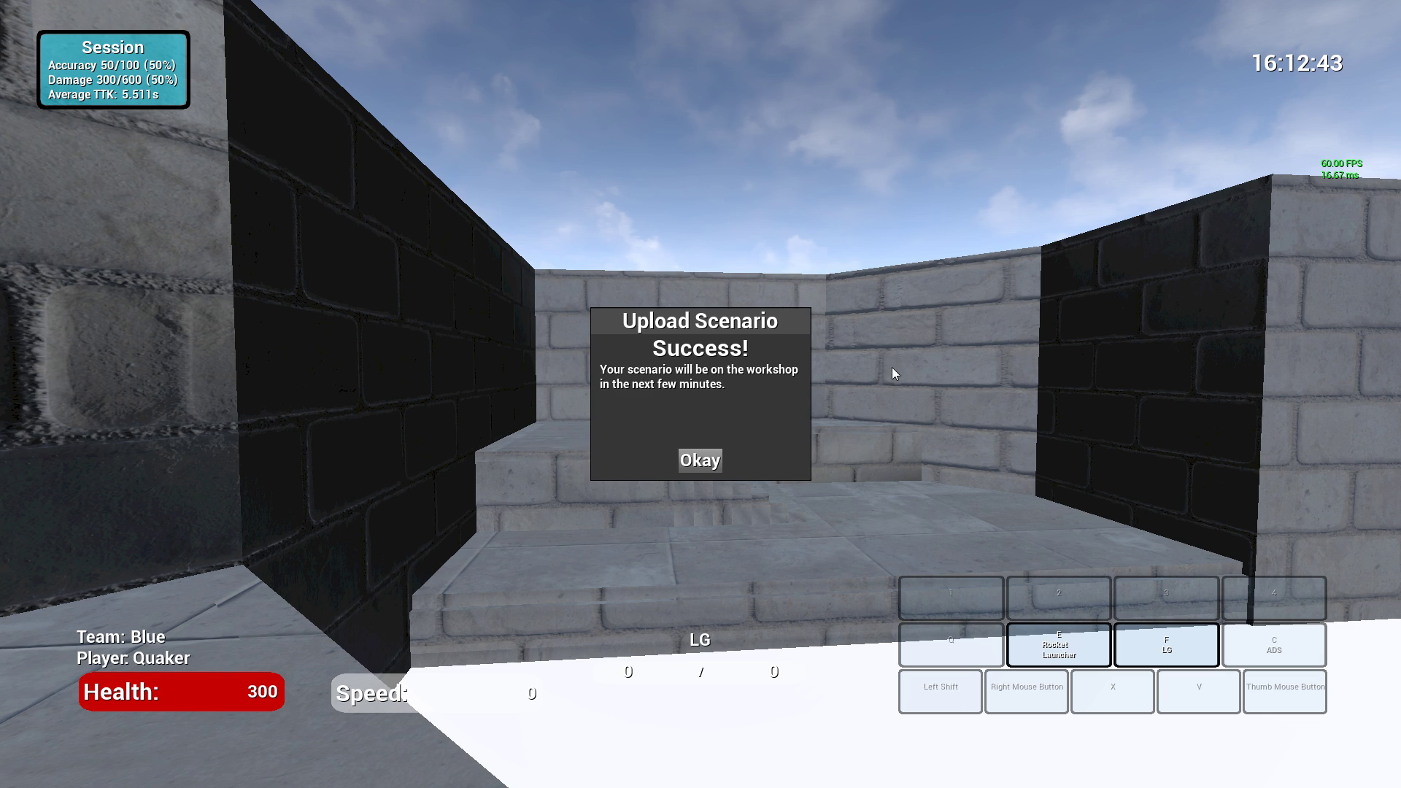
{"action": "left_click", "coordinate": [708, 463]}
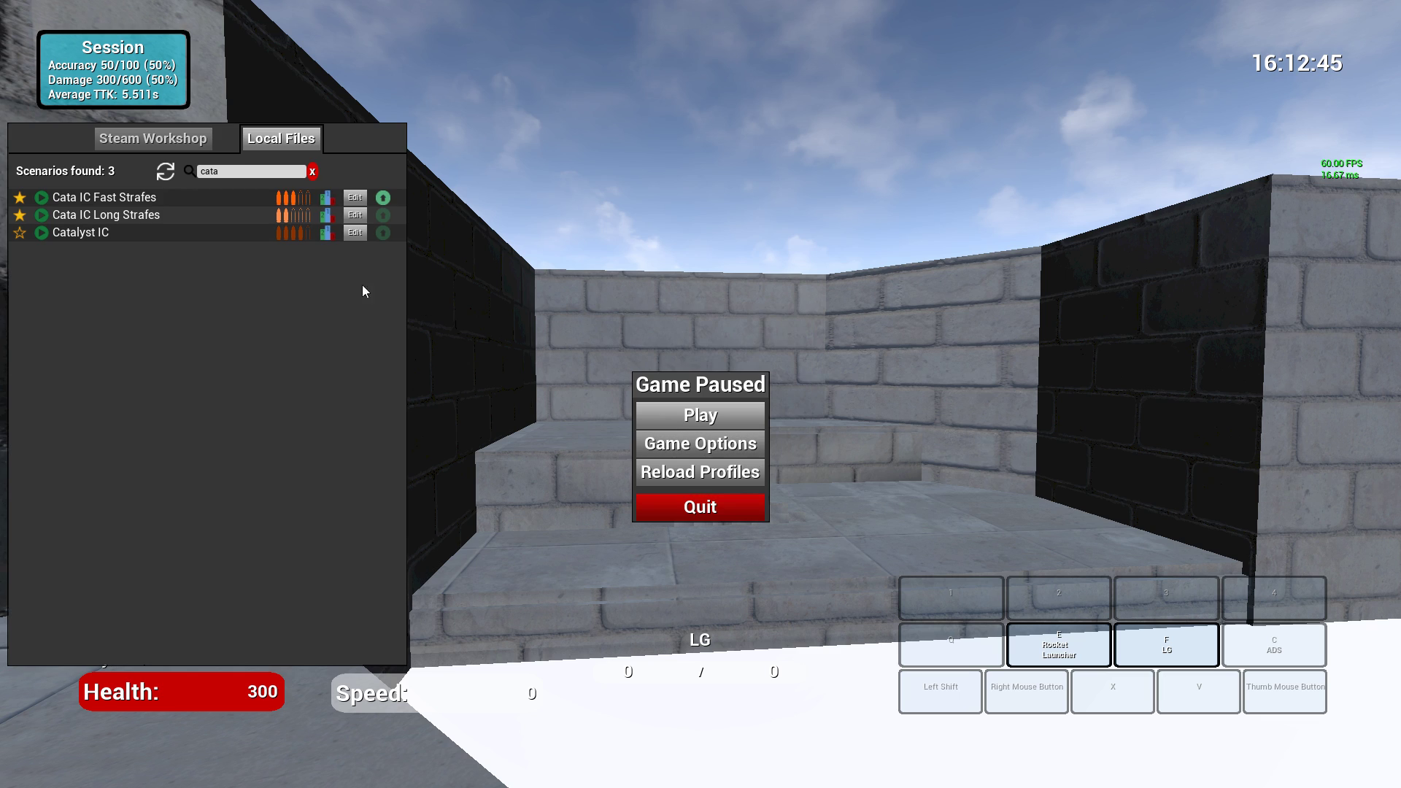
Step: Clear the local filter, search the Steam Workshop scenarios for "cata", and start Catalyst IC as a challenge
{"action": "double_click", "coordinate": [215, 171]}
{"action": "key", "text": "BackSpace"}
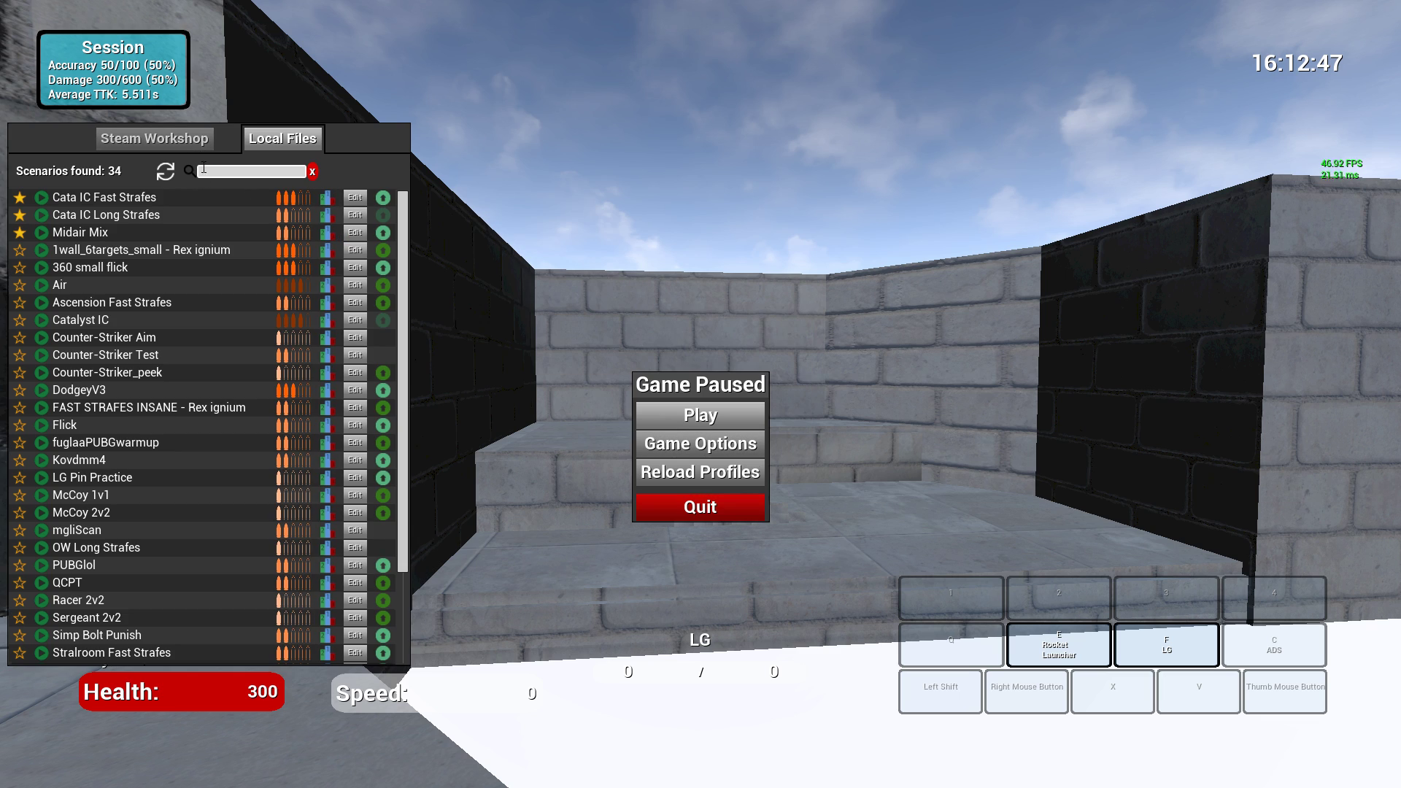
{"action": "left_click", "coordinate": [195, 142]}
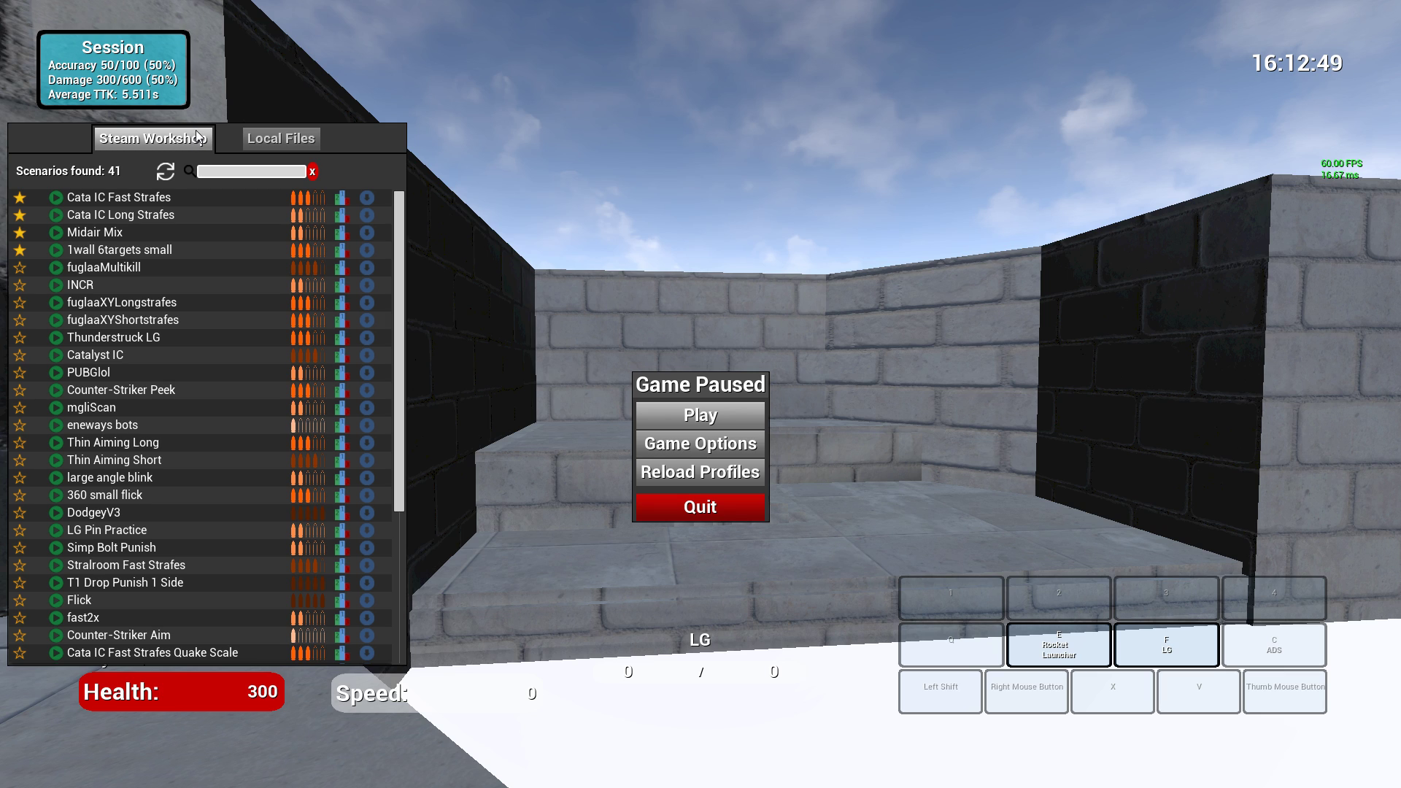
{"action": "left_click", "coordinate": [218, 171]}
{"action": "type", "text": "cata"}
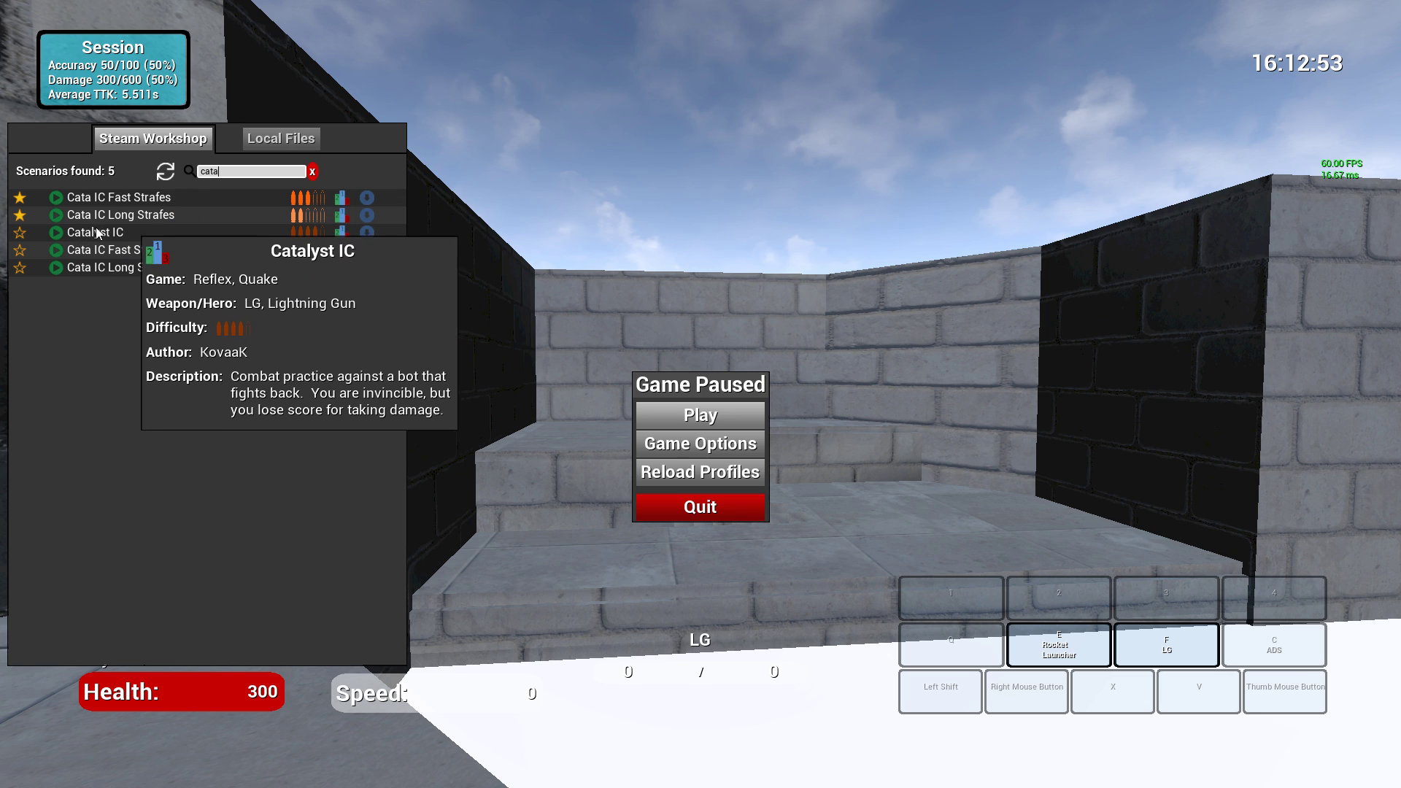
{"action": "mouse_move", "coordinate": [126, 233]}
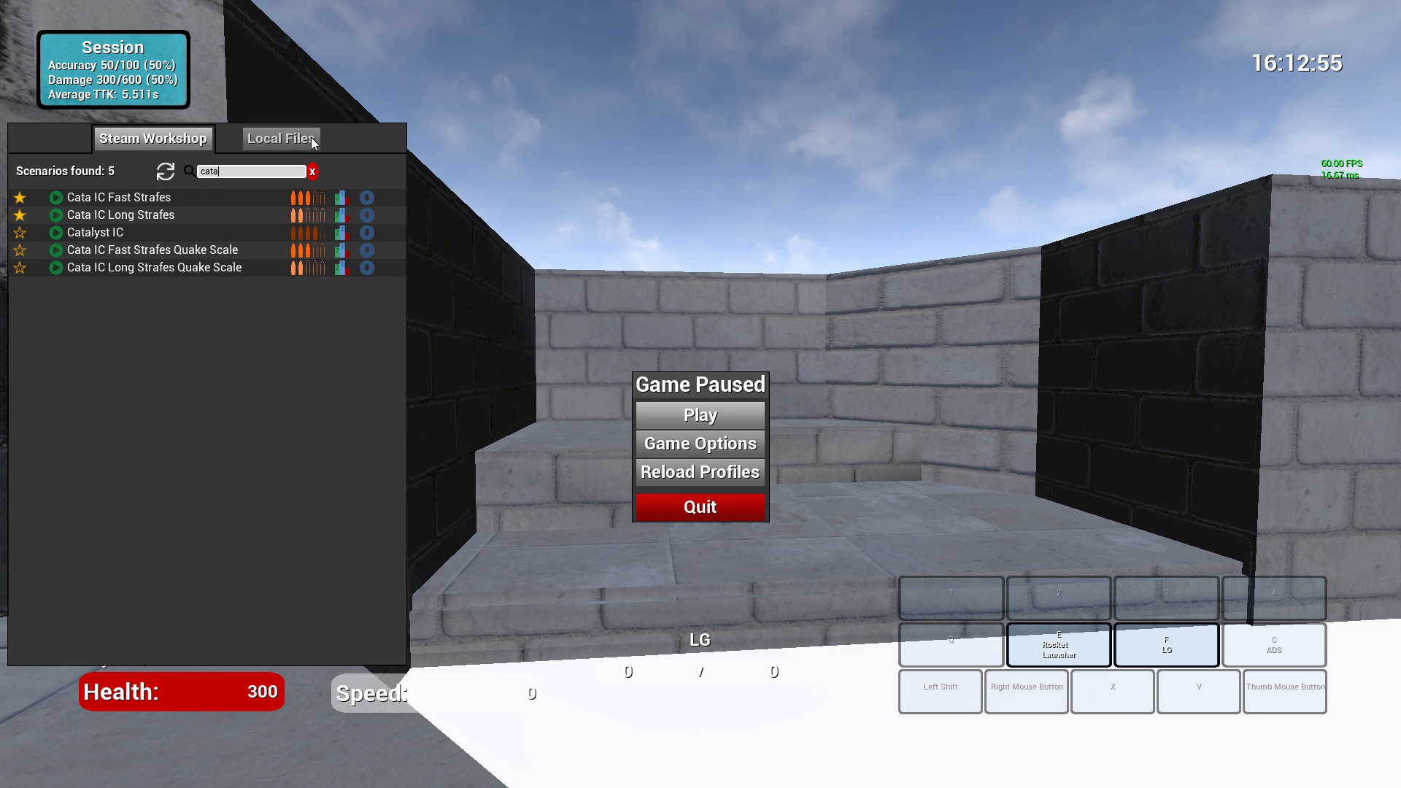
{"action": "left_click", "coordinate": [57, 232]}
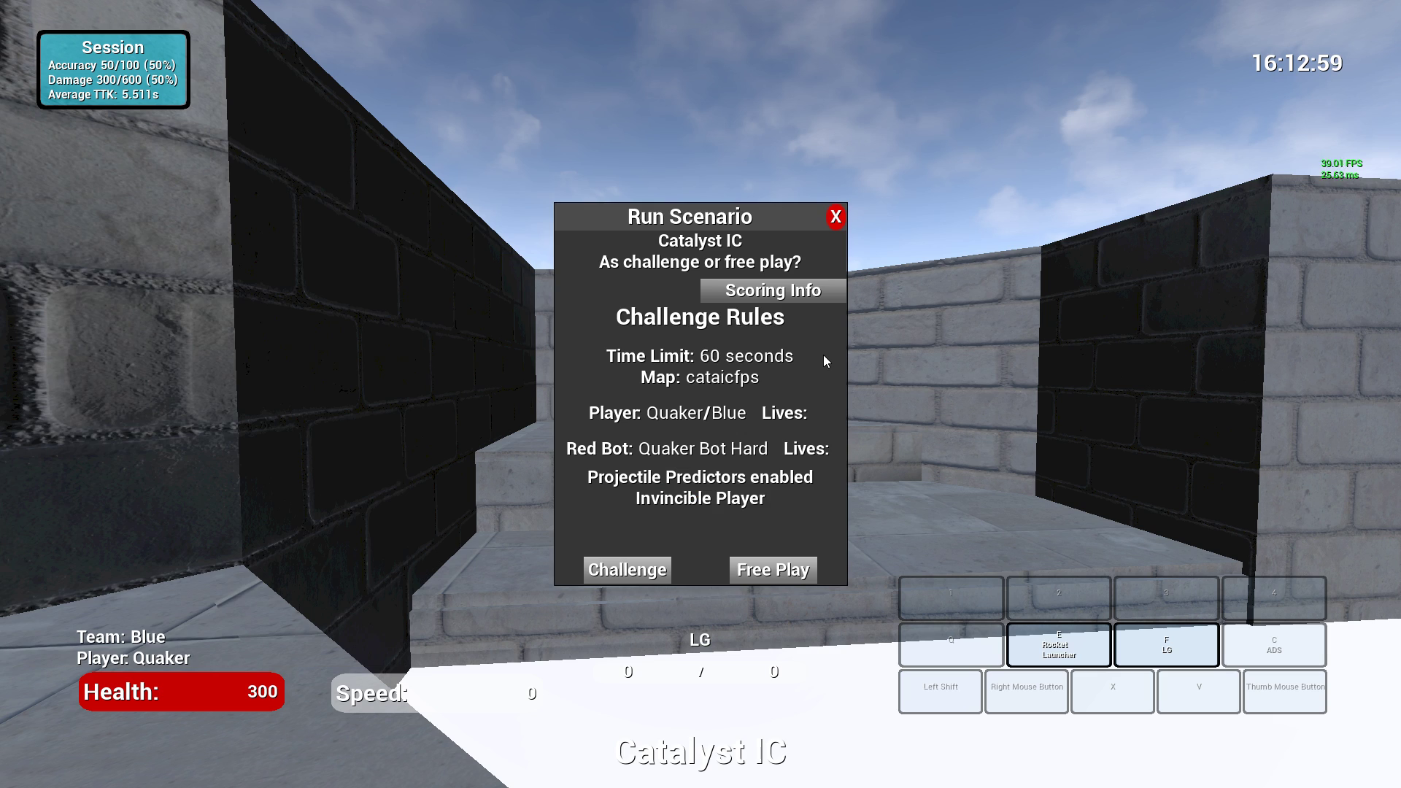
{"action": "key", "text": "Return"}
{"action": "key", "text": "Escape"}
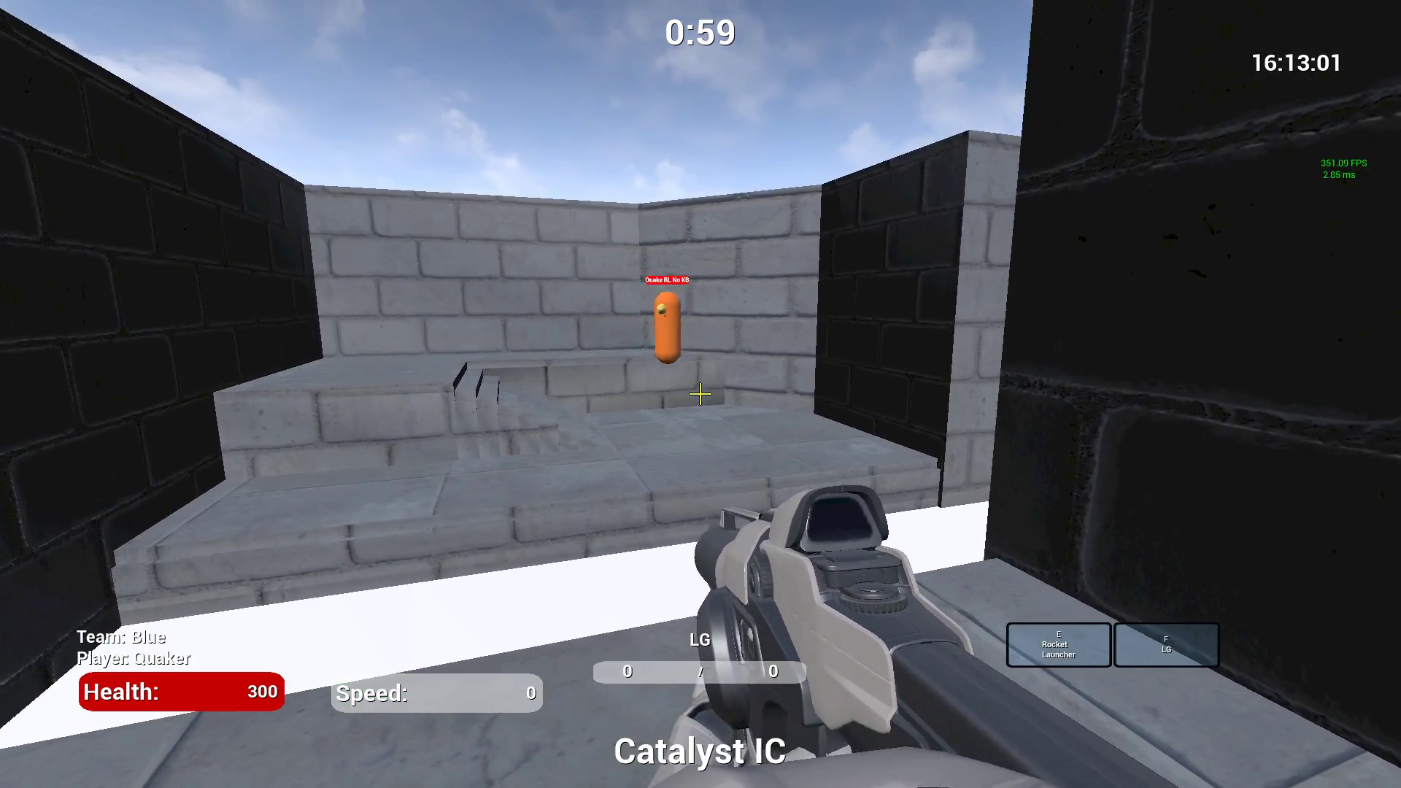
Step: Playtest the Catalyst IC challenge by strafing and firing the LG at the bot, and pause the run
{"action": "key", "text": "a"}
{"action": "key", "text": "d"}
{"action": "key", "text": "a"}
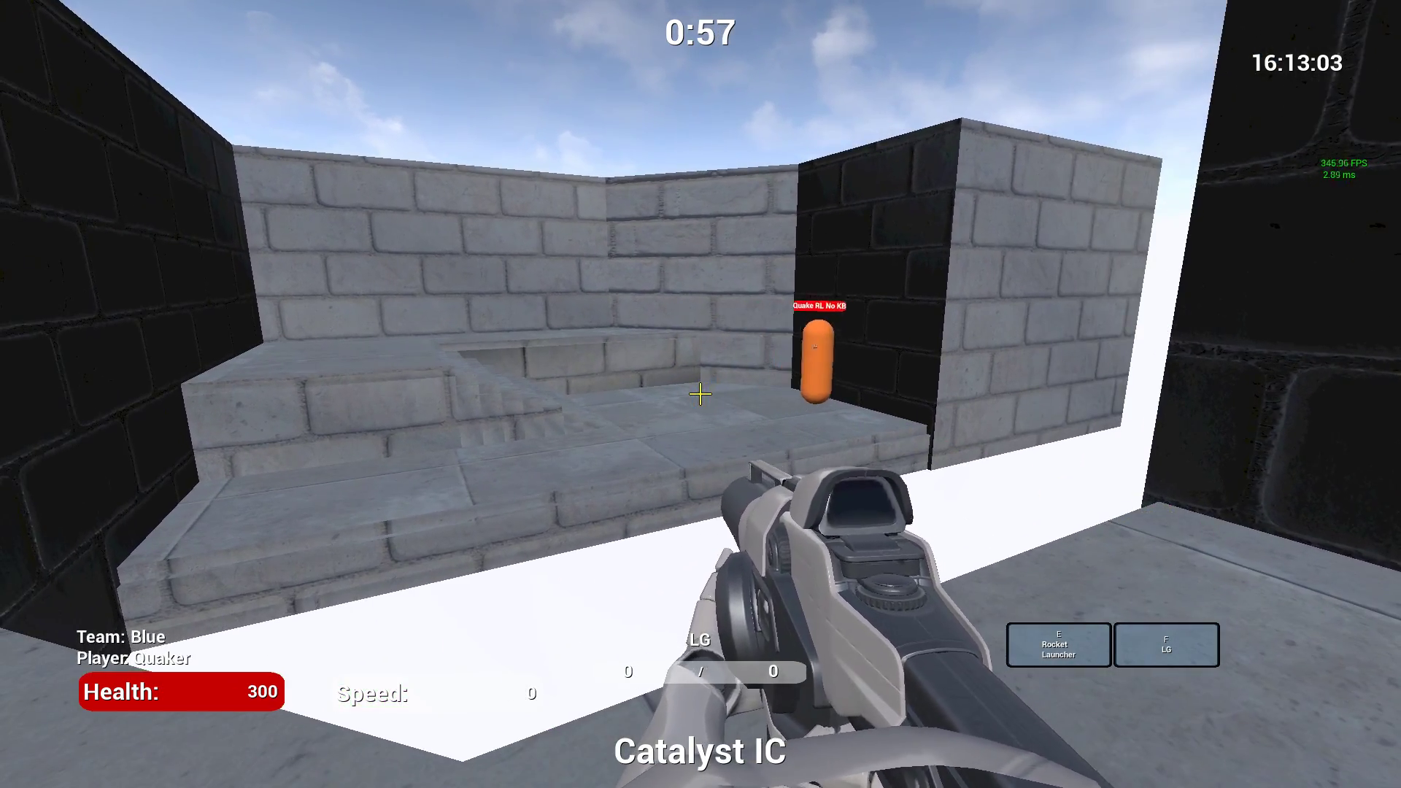
{"action": "key", "text": "d"}
{"action": "key", "text": "a"}
{"action": "key", "text": "d"}
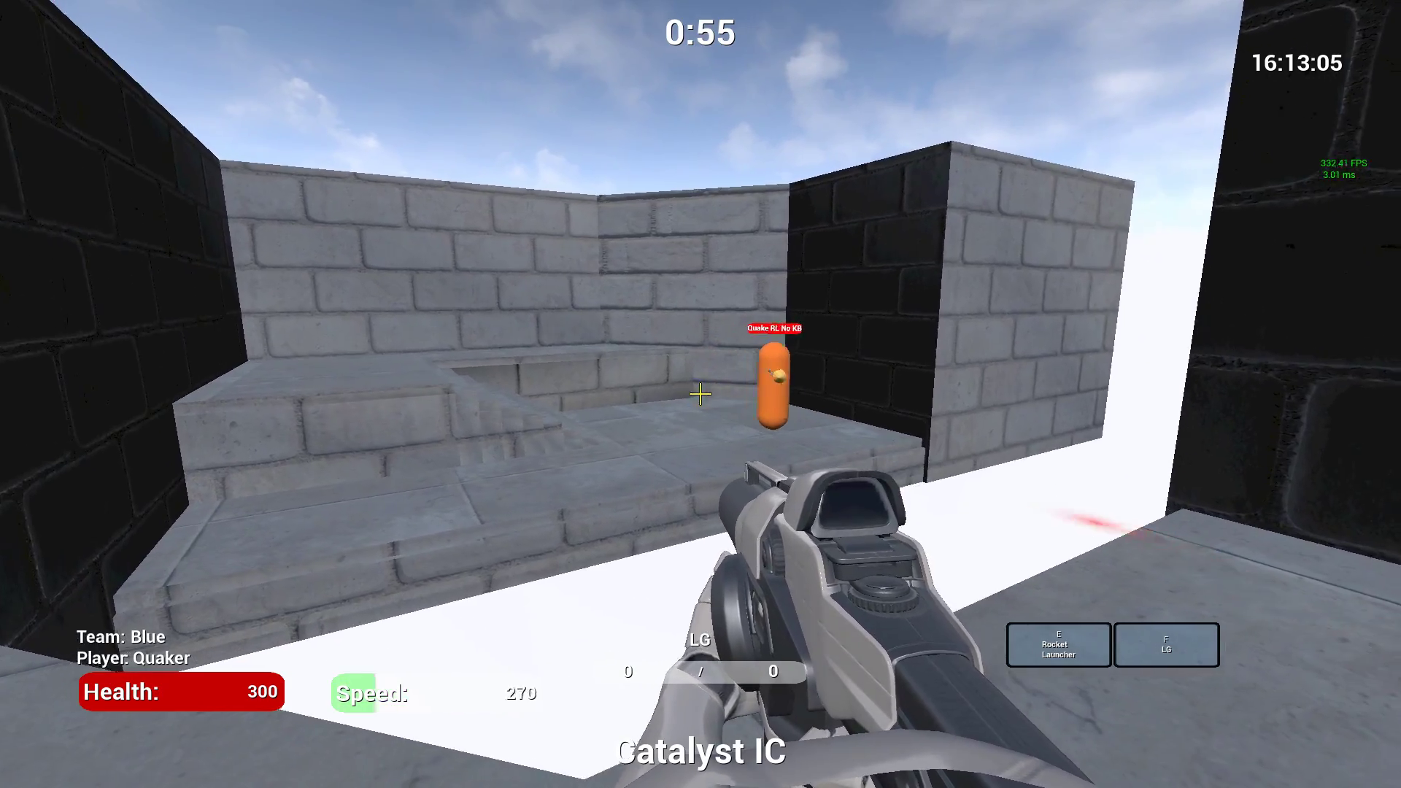
{"action": "key", "text": "a"}
{"action": "key", "text": "d"}
{"action": "left_click", "coordinate": [700, 394]}
{"action": "left_click_drag", "start_coordinate": [700, 394], "coordinate": [701, 394]}
{"action": "key", "text": "a"}
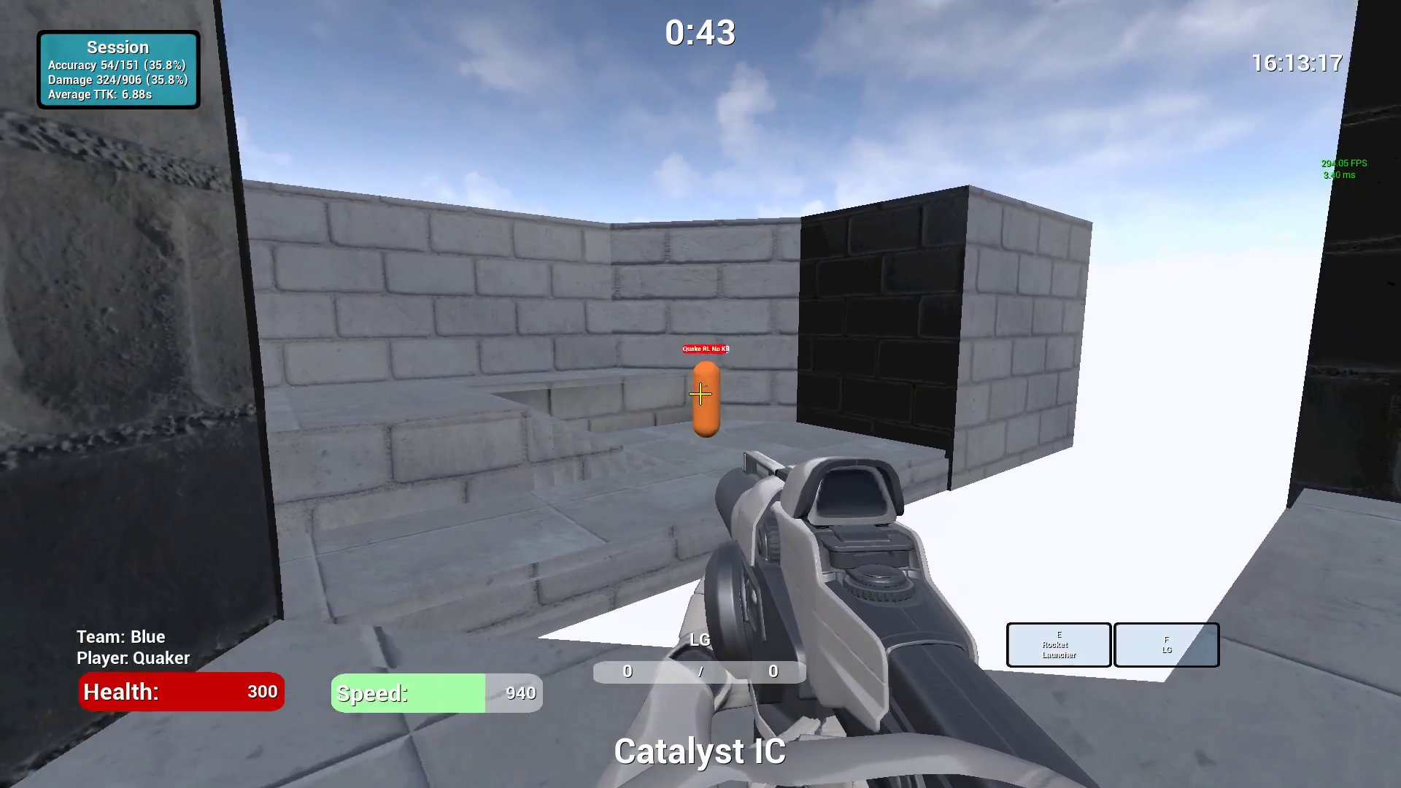
{"action": "key", "text": "d"}
{"action": "key", "text": "a"}
{"action": "key", "text": "d"}
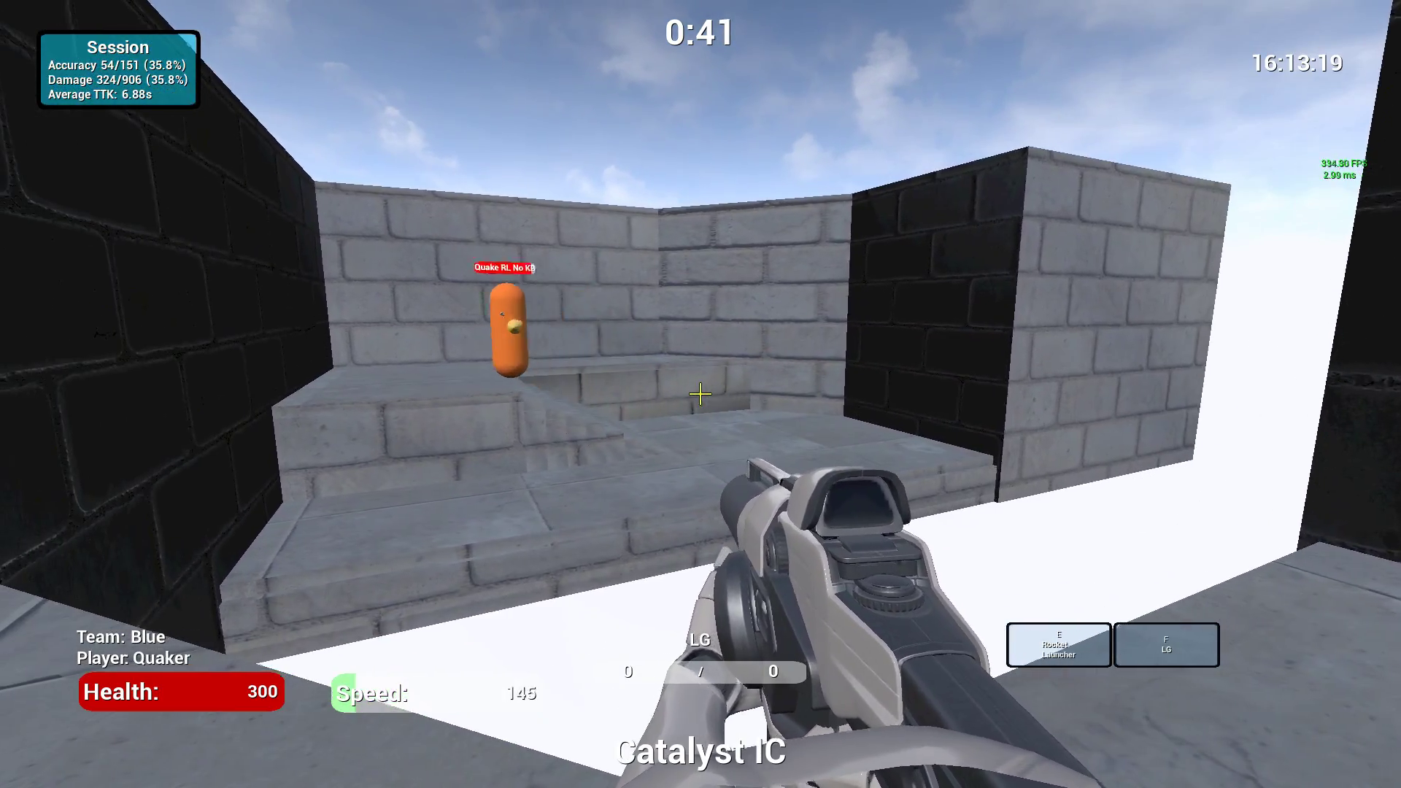
{"action": "key", "text": "Escape"}
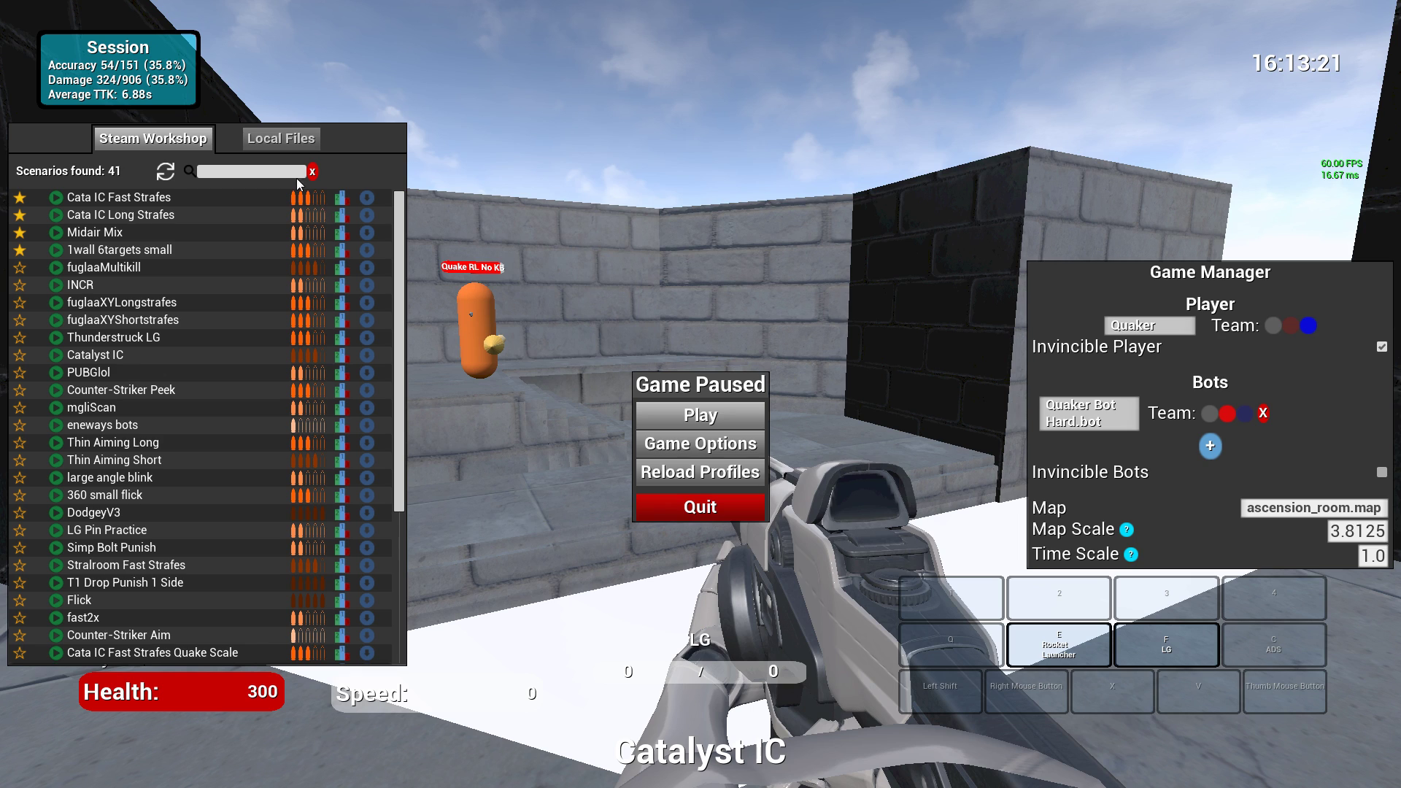
Step: Open OW Long Strafes from the local scenarios for editing, unpacking all of its profiles
{"action": "left_click", "coordinate": [283, 142]}
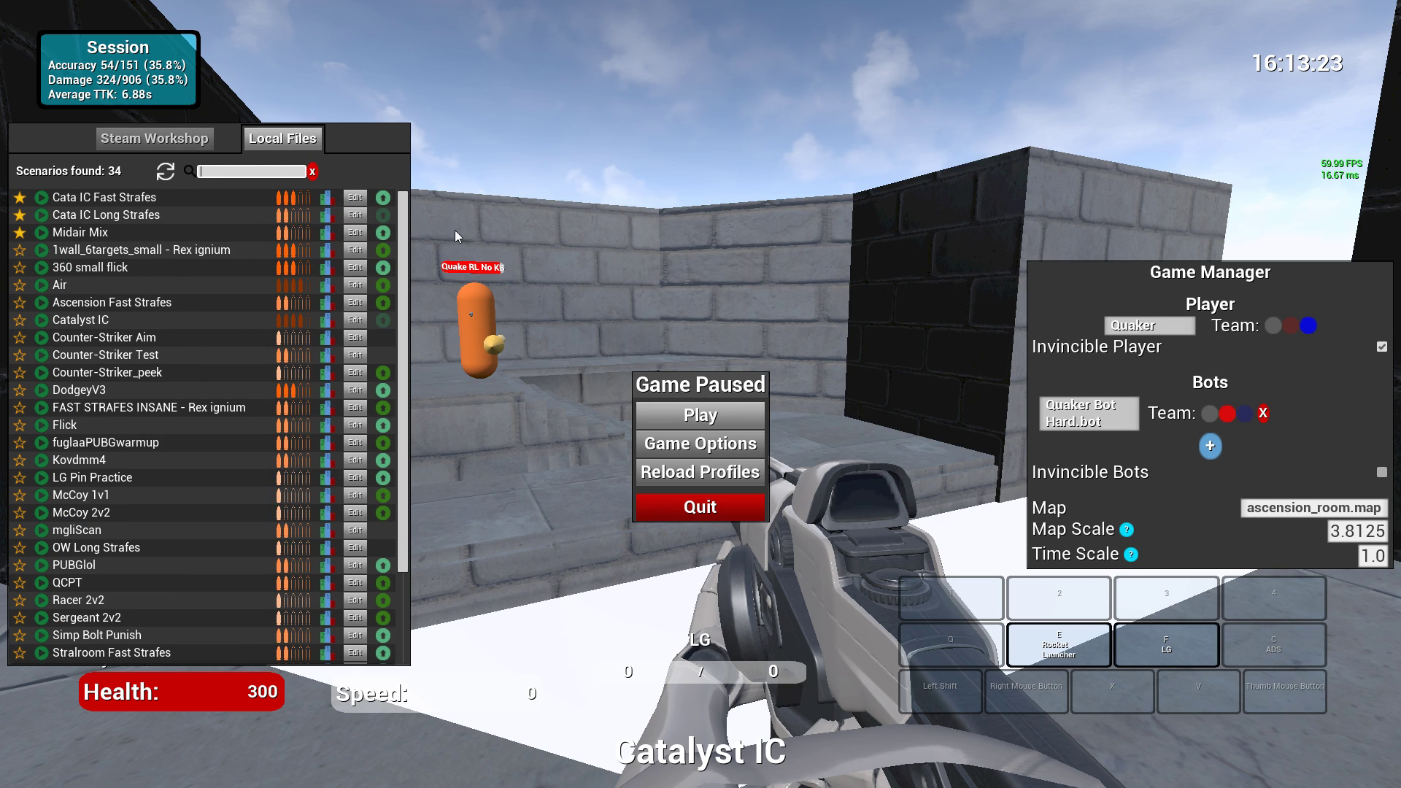
{"action": "scroll", "coordinate": [382, 312], "scroll_direction": "down", "scroll_amount": 1}
{"action": "scroll", "coordinate": [383, 311], "scroll_direction": "down", "scroll_amount": 6}
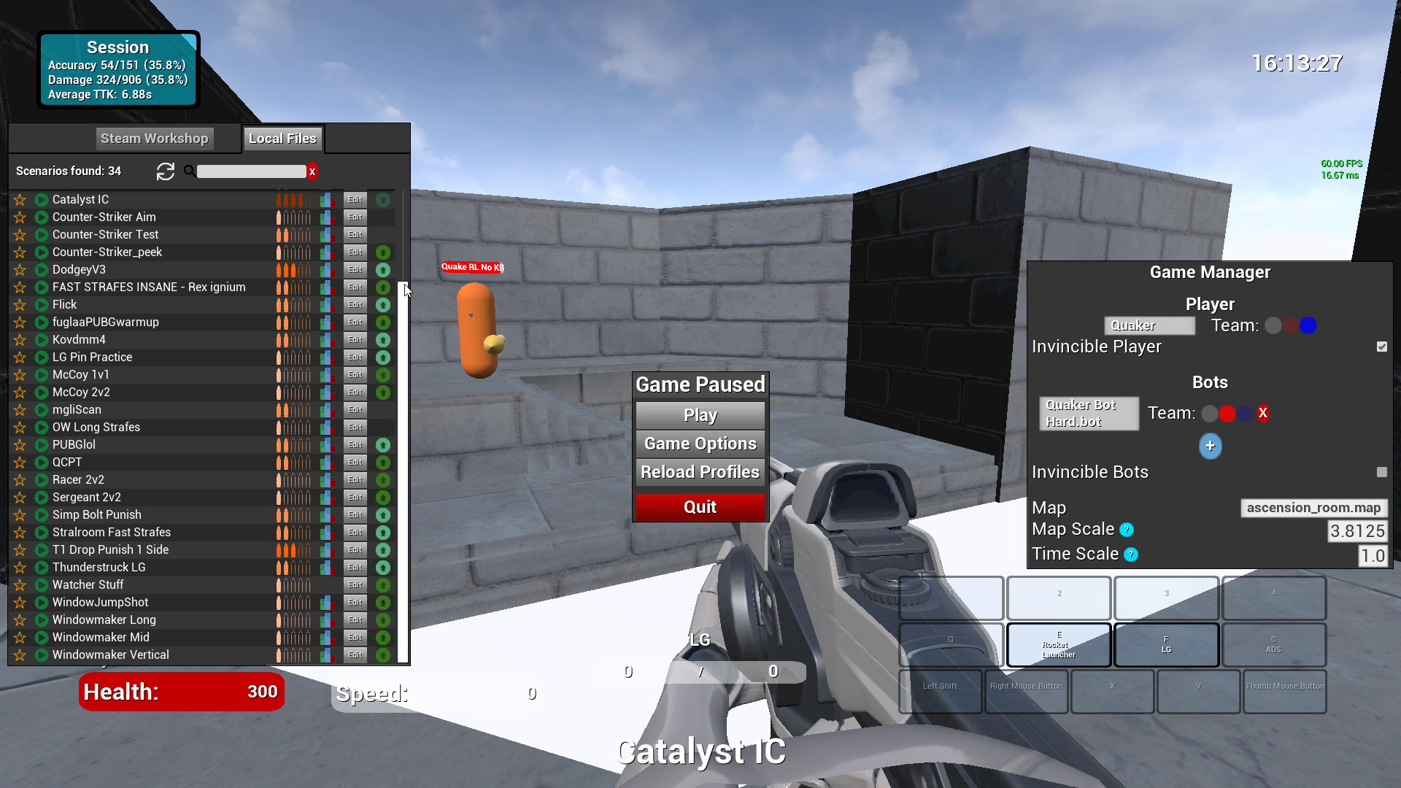
{"action": "scroll", "coordinate": [381, 318], "scroll_direction": "up", "scroll_amount": 6}
{"action": "scroll", "coordinate": [385, 332], "scroll_direction": "up", "scroll_amount": 1}
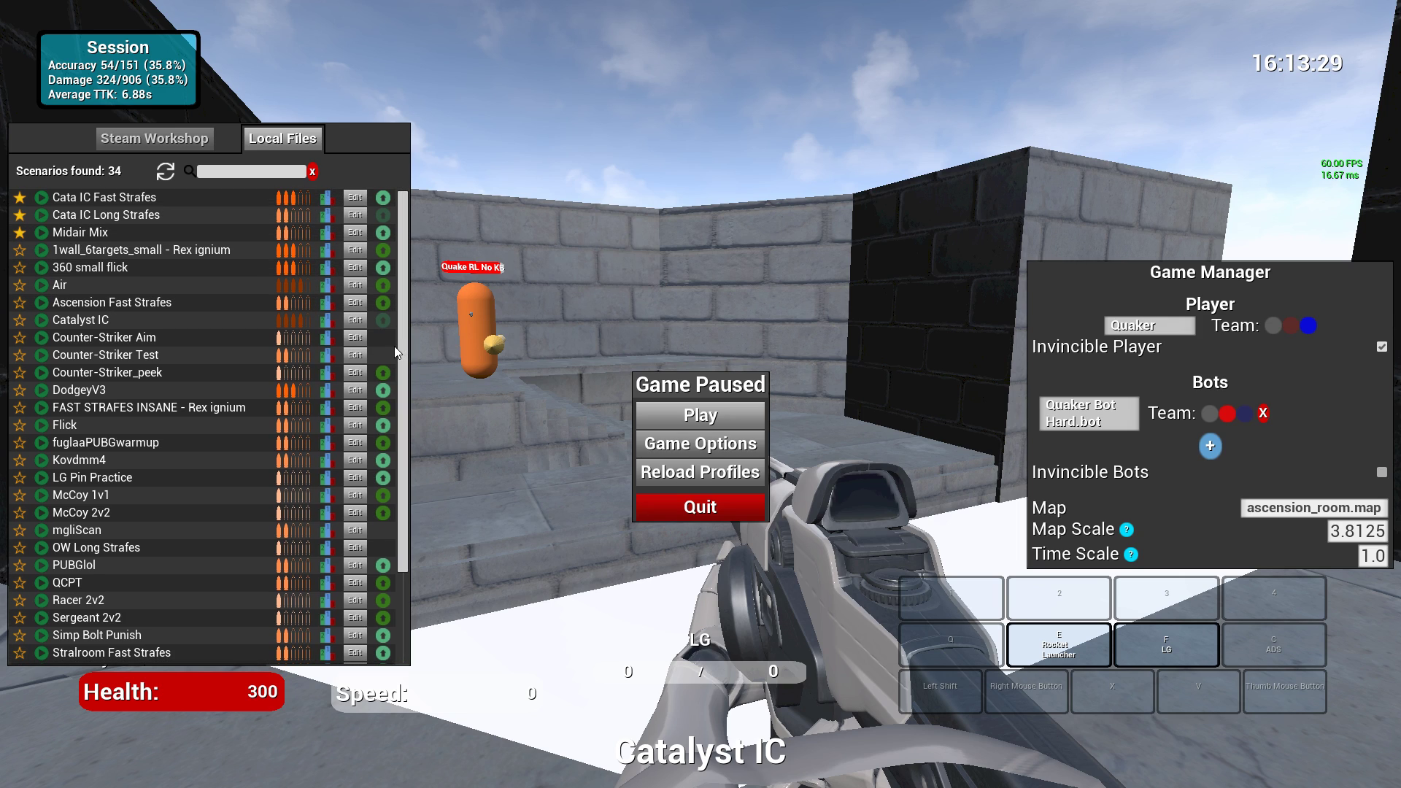
{"action": "mouse_move", "coordinate": [204, 344]}
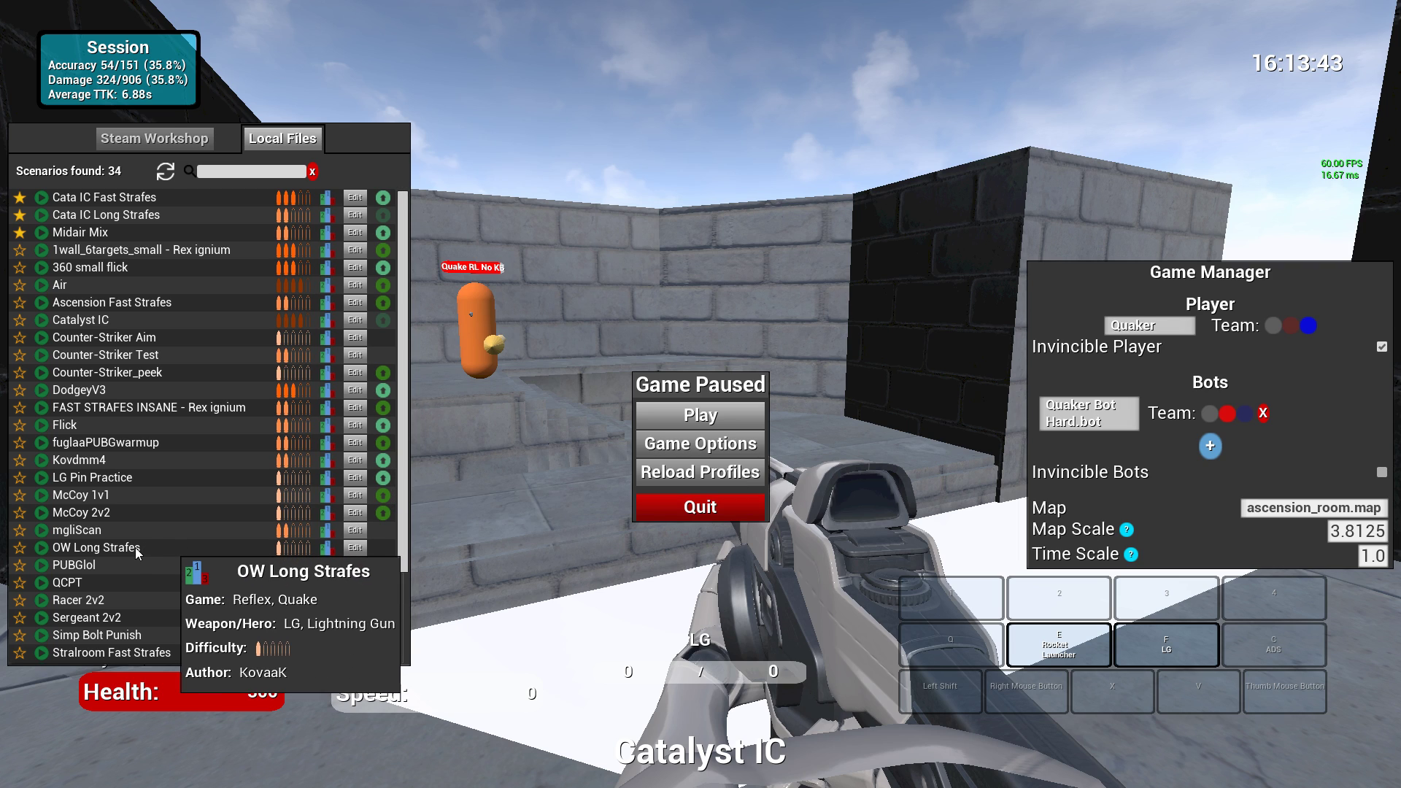
{"action": "scroll", "coordinate": [389, 489], "scroll_direction": "down", "scroll_amount": 2}
{"action": "scroll", "coordinate": [389, 489], "scroll_direction": "down", "scroll_amount": 3}
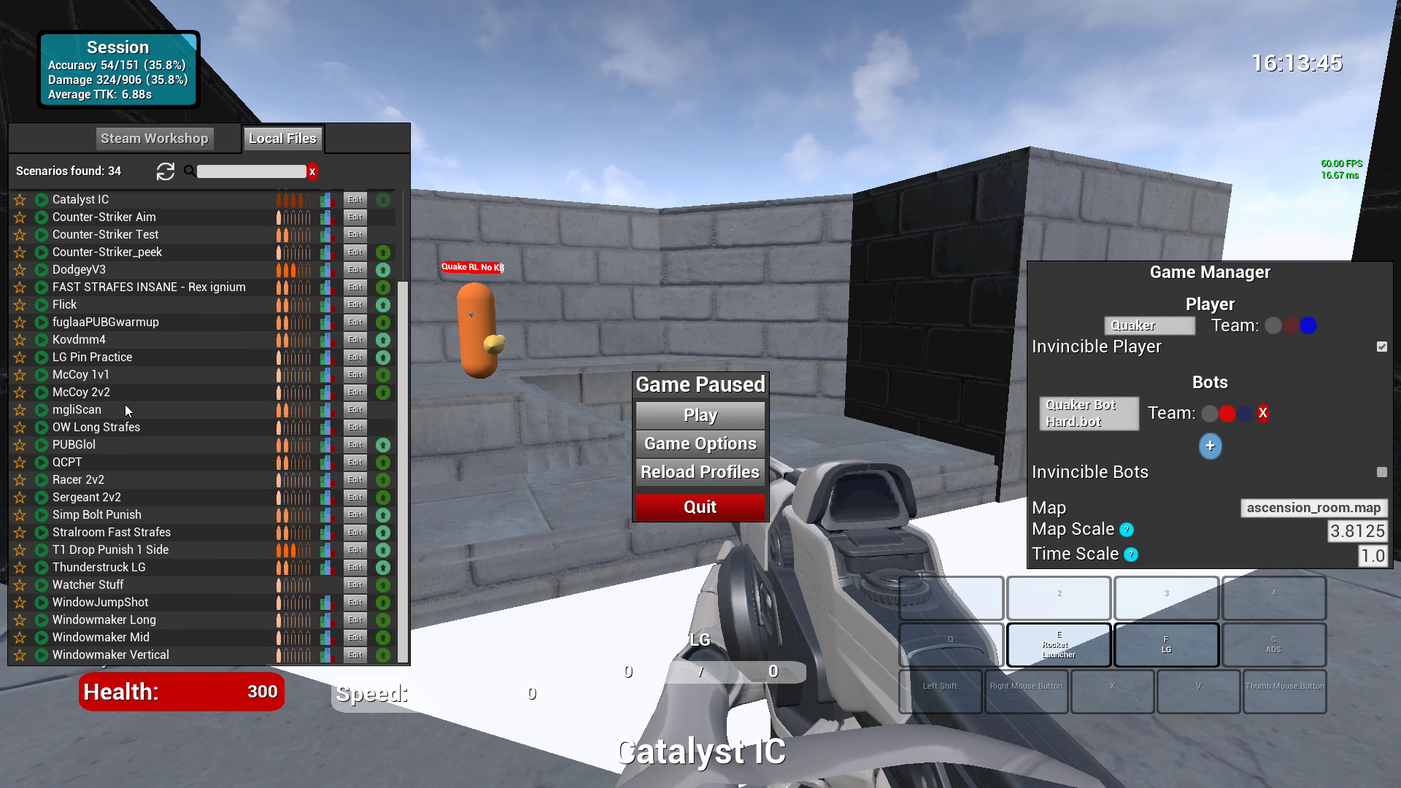
{"action": "left_click", "coordinate": [353, 428]}
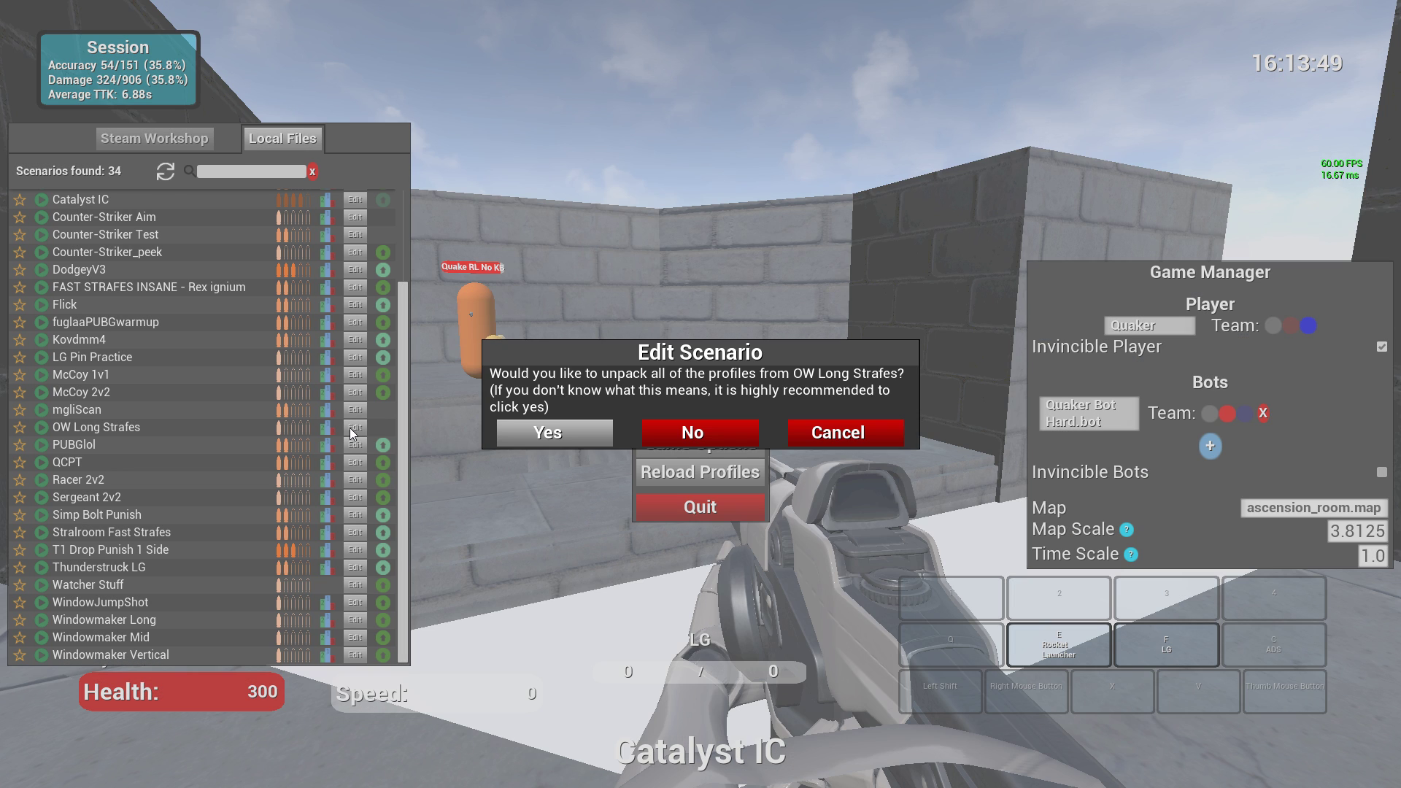
{"action": "left_click", "coordinate": [540, 442]}
Step: Save the scenario as a copy named OW Long Strafes Kov
{"action": "left_click", "coordinate": [227, 627]}
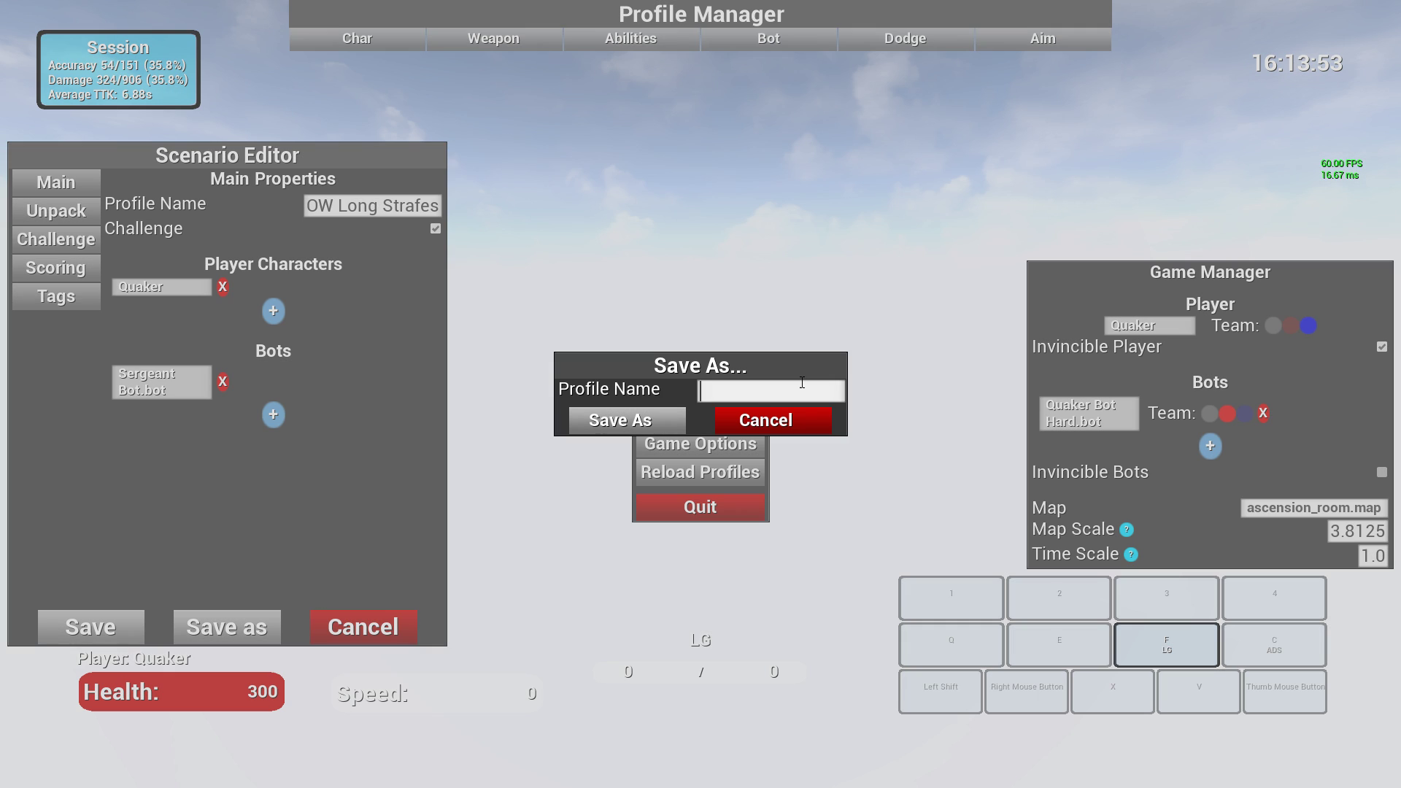
{"action": "type", "text": "OW Long Strafes Kov"}
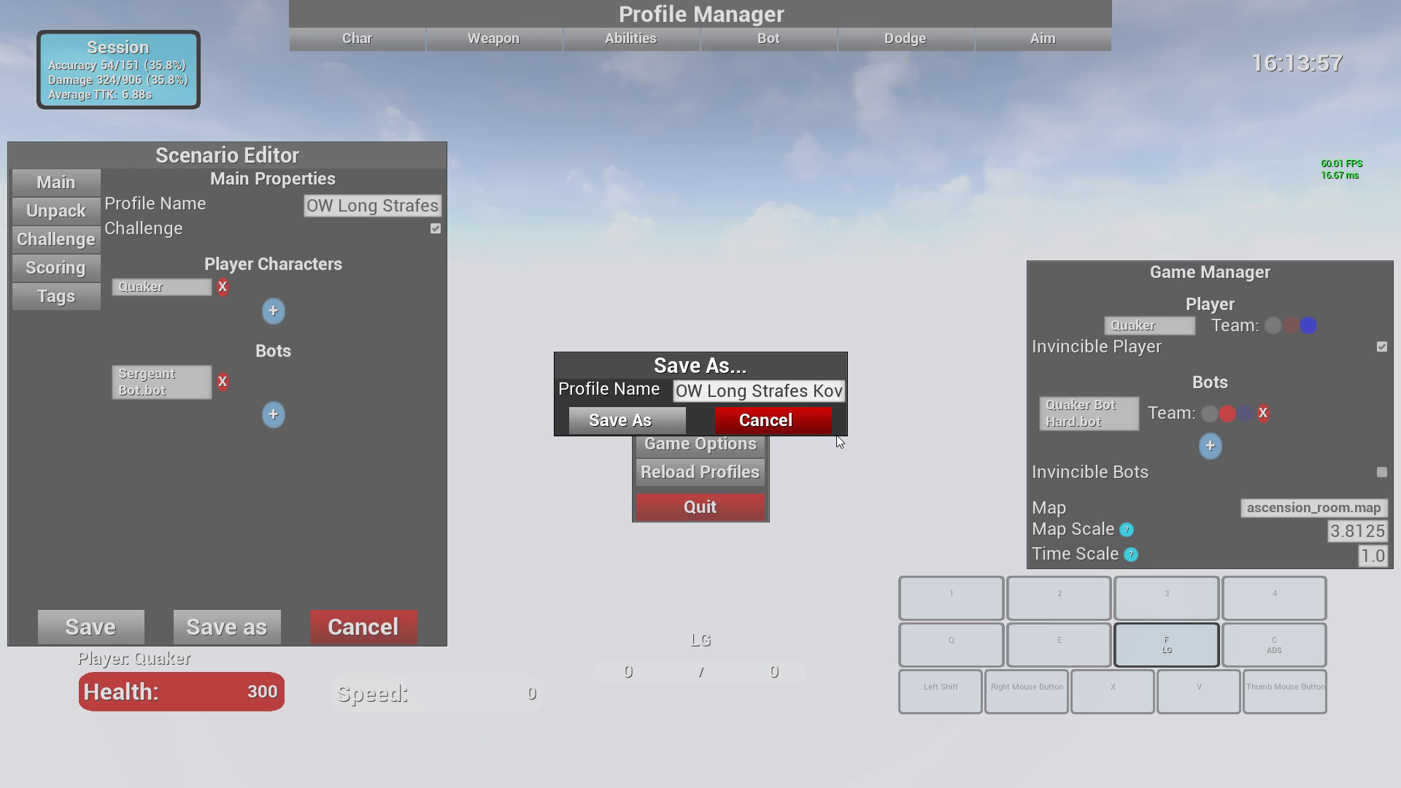
{"action": "left_click", "coordinate": [659, 416]}
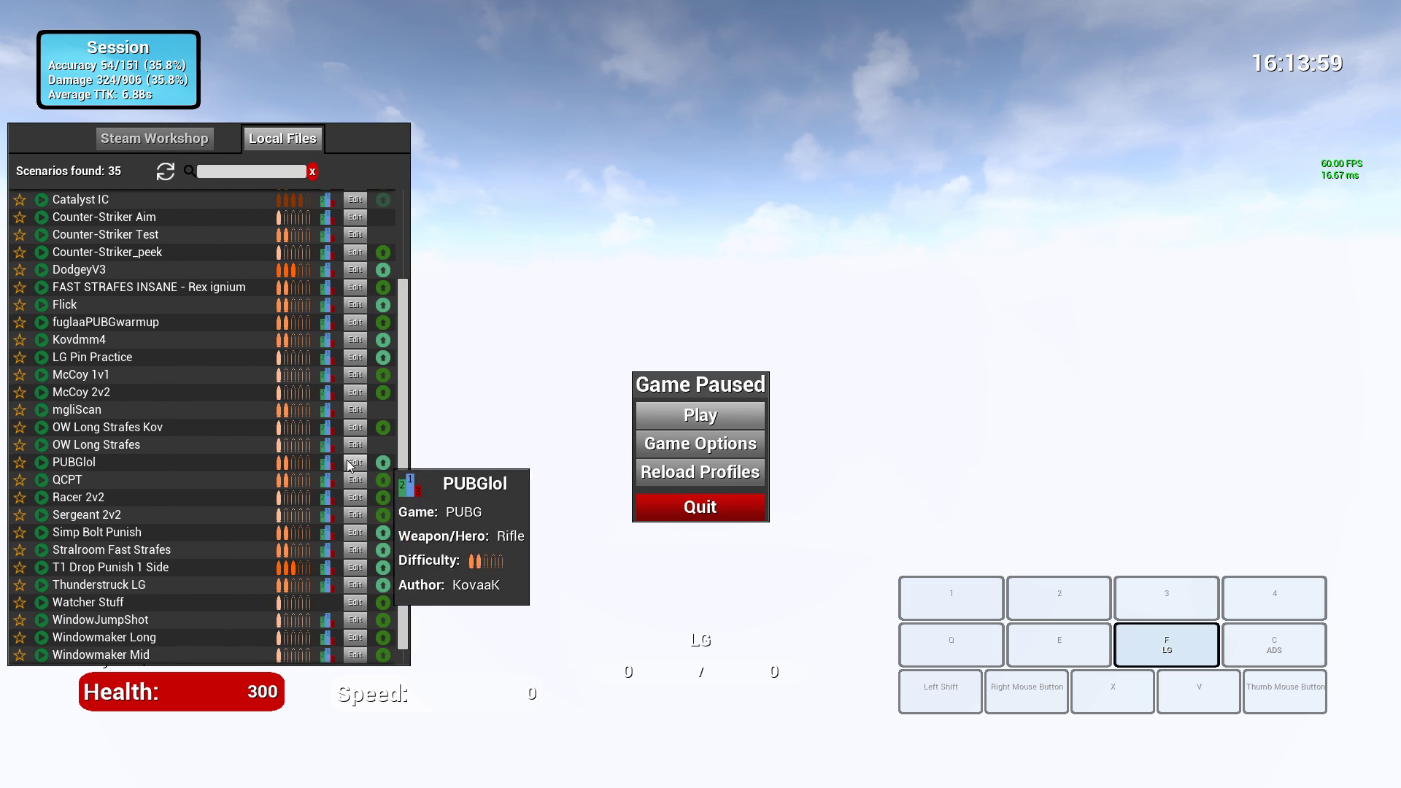
Step: Check the workshop upload status of OW Long Strafes Kov using the filter "ow l", and browse the unfiltered Steam Workshop and local scenario lists
{"action": "type", "text": "ow l"}
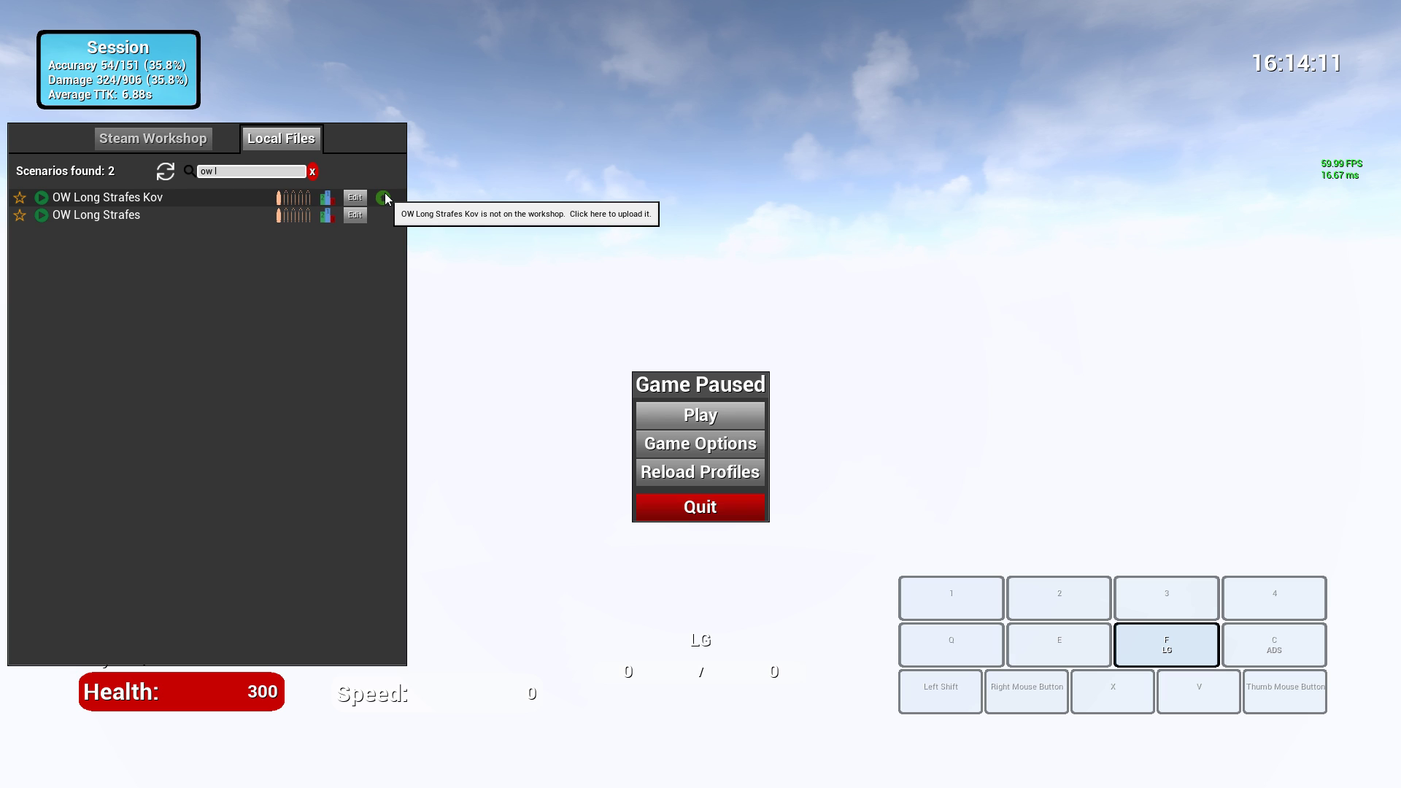
{"action": "left_click", "coordinate": [313, 171]}
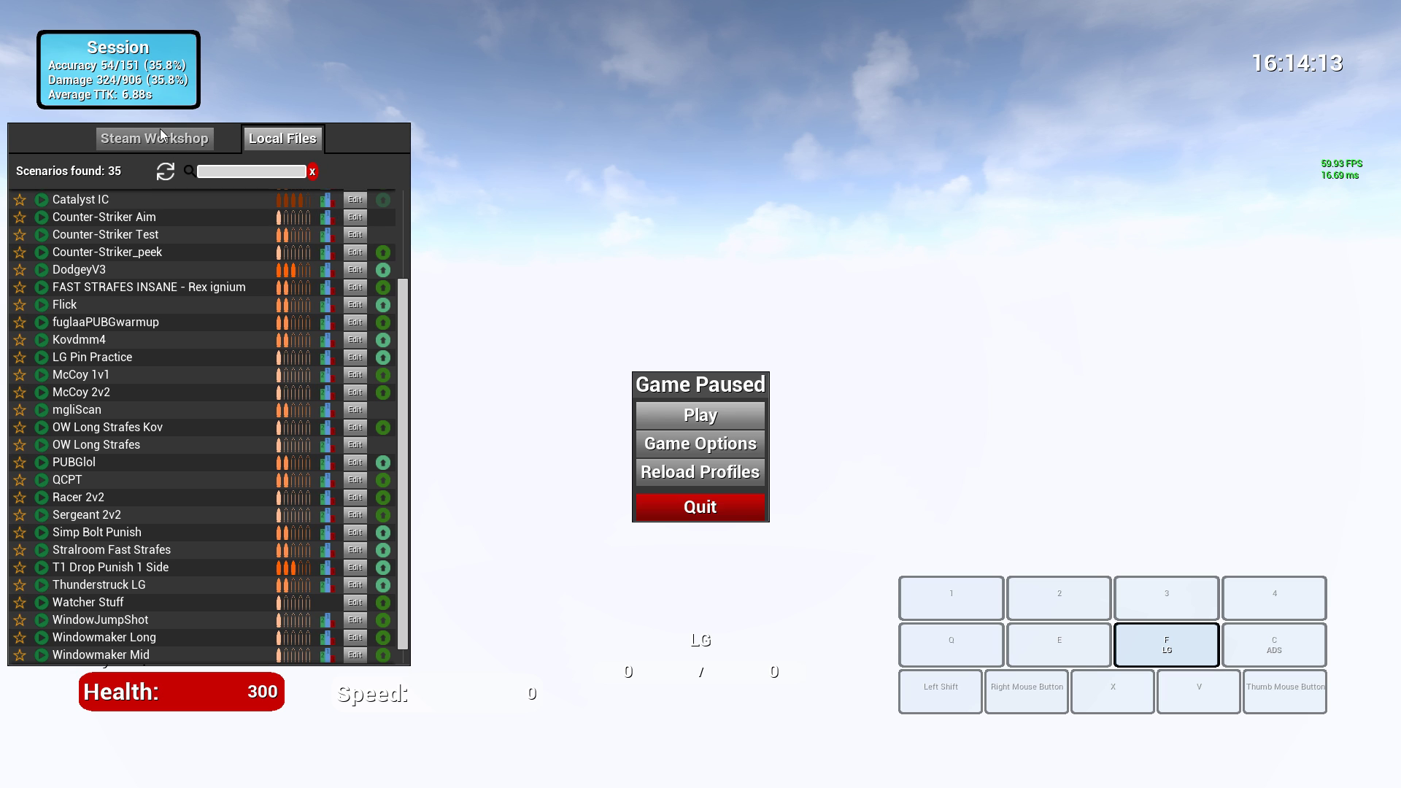
{"action": "left_click", "coordinate": [159, 134]}
{"action": "scroll", "coordinate": [197, 292], "scroll_direction": "down", "scroll_amount": 5}
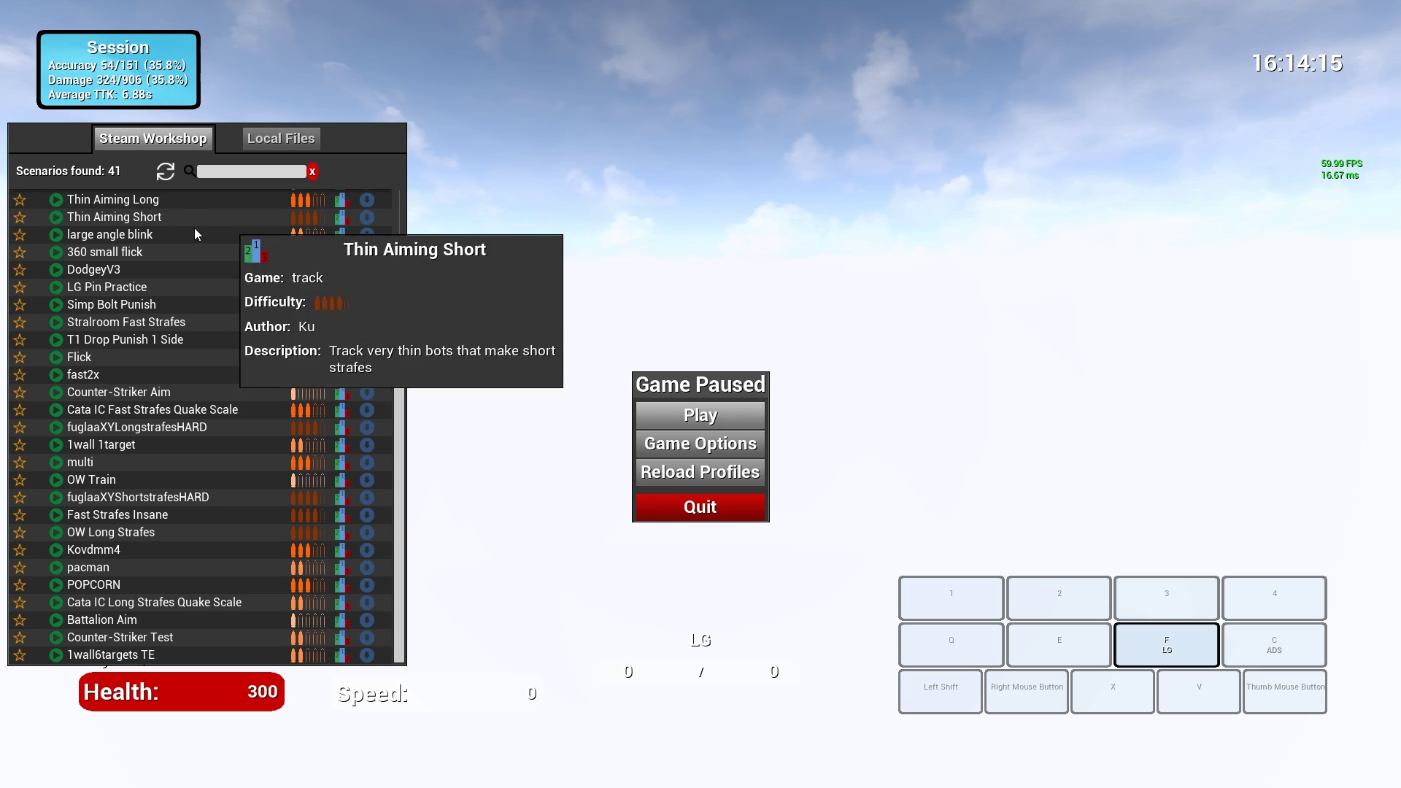
{"action": "scroll", "coordinate": [175, 487], "scroll_direction": "up", "scroll_amount": 5}
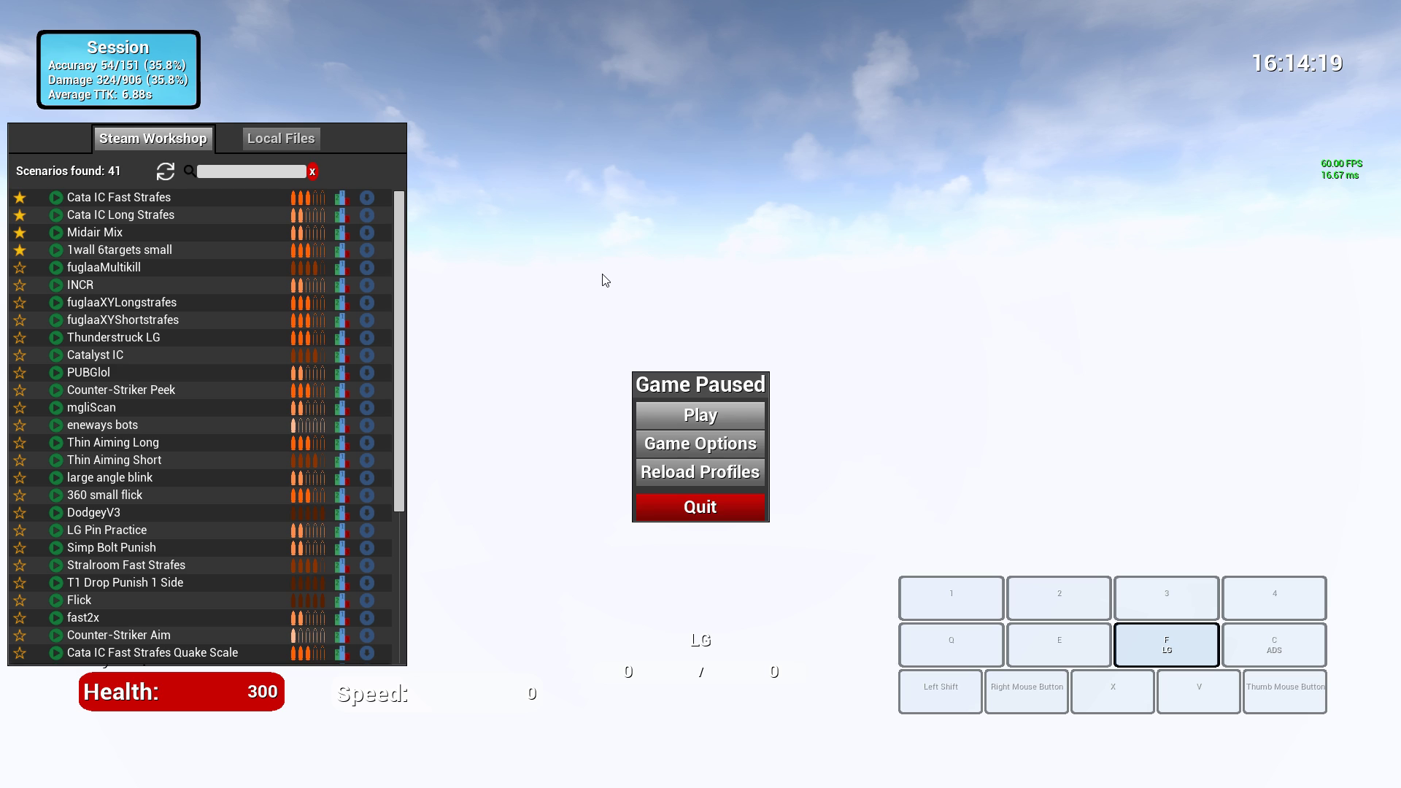
{"action": "left_click_drag", "start_coordinate": [401, 330], "coordinate": [413, 557]}
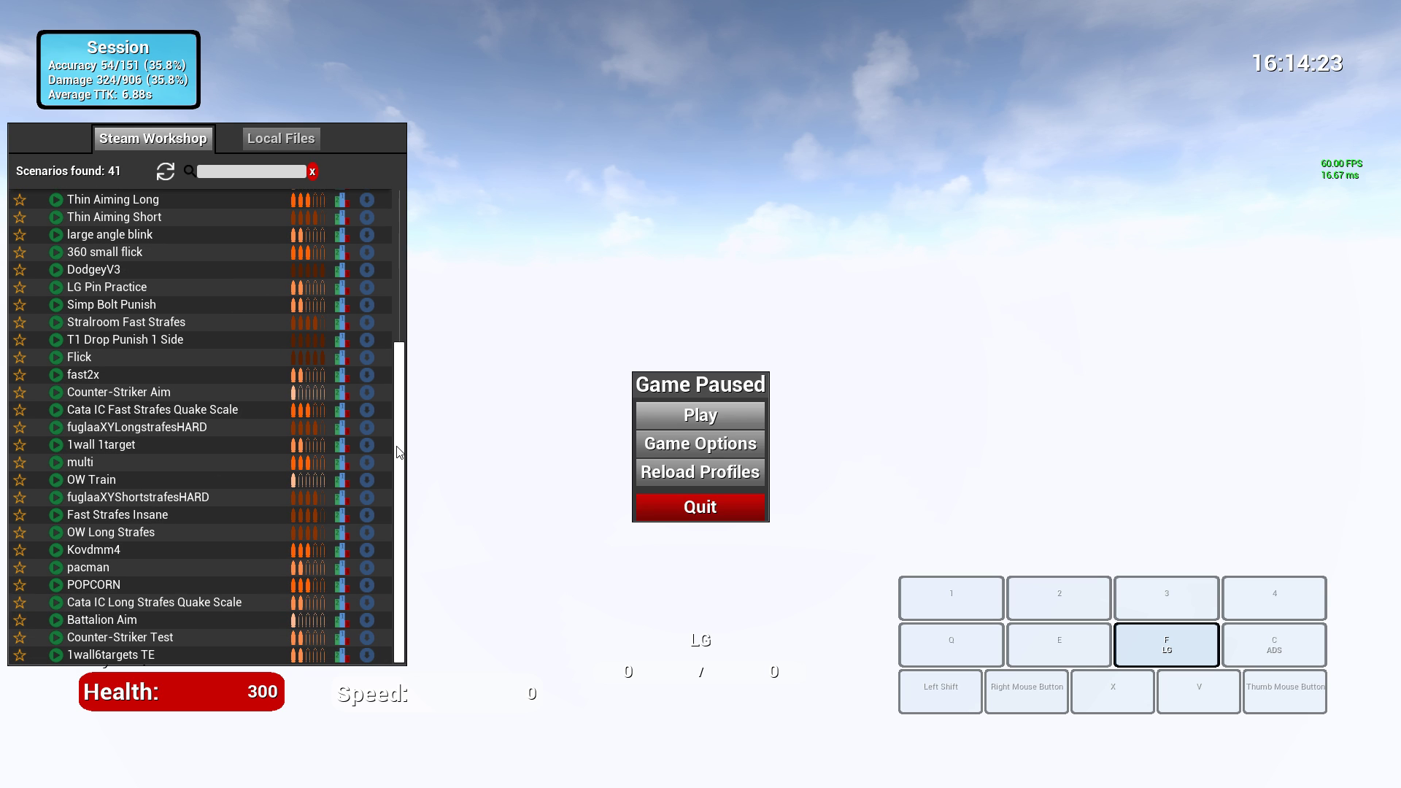
{"action": "left_click_drag", "start_coordinate": [400, 452], "coordinate": [394, 251]}
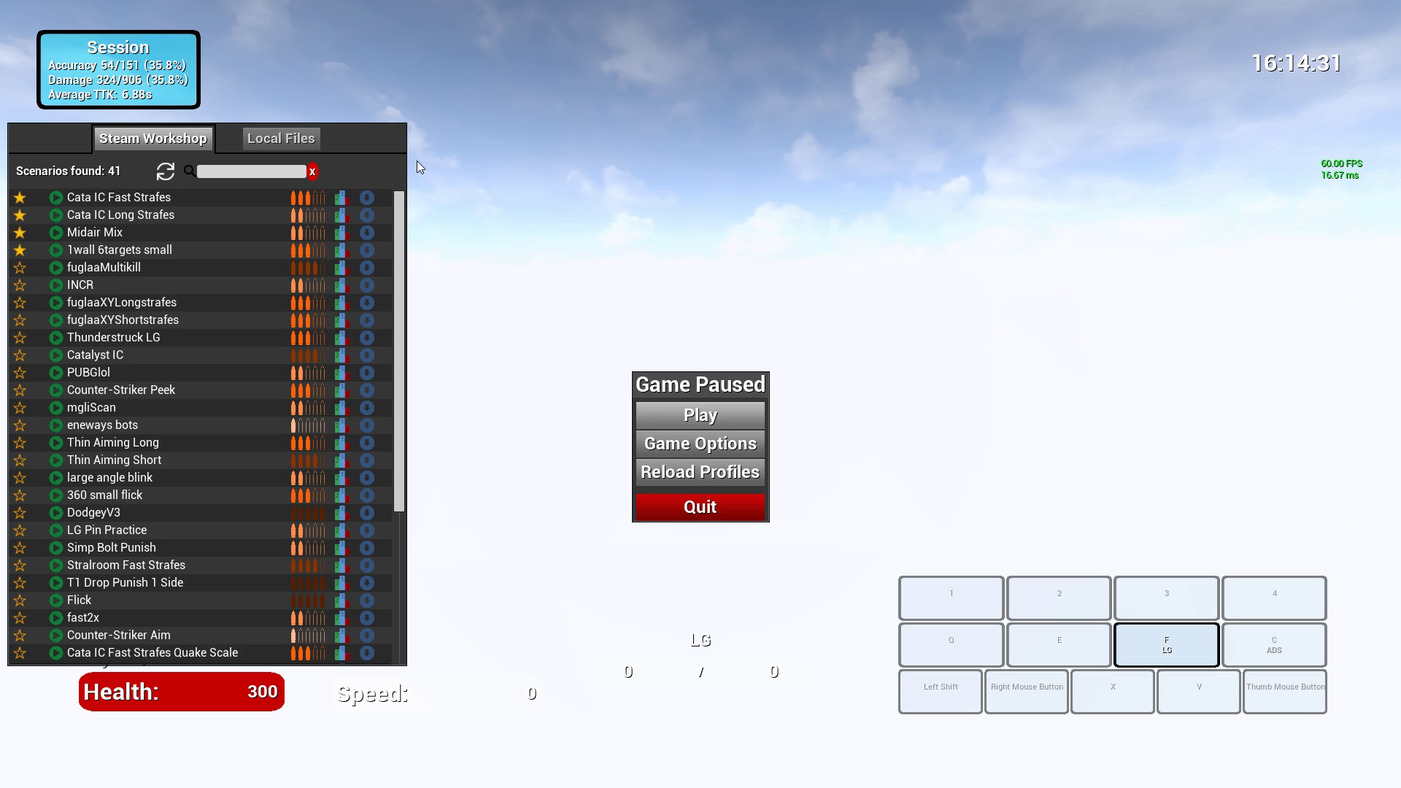
{"action": "left_click", "coordinate": [290, 138]}
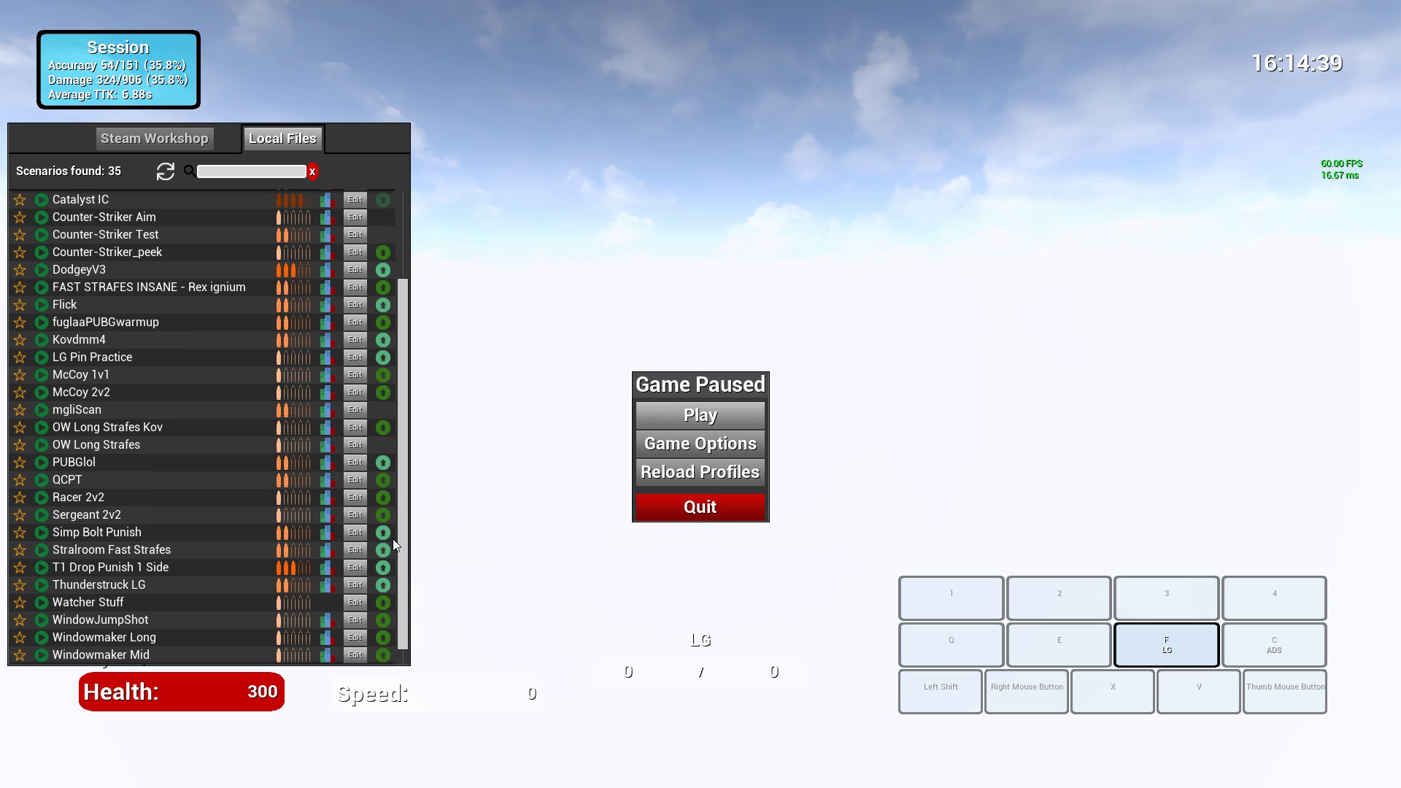
{"action": "left_click_drag", "start_coordinate": [403, 547], "coordinate": [421, 240]}
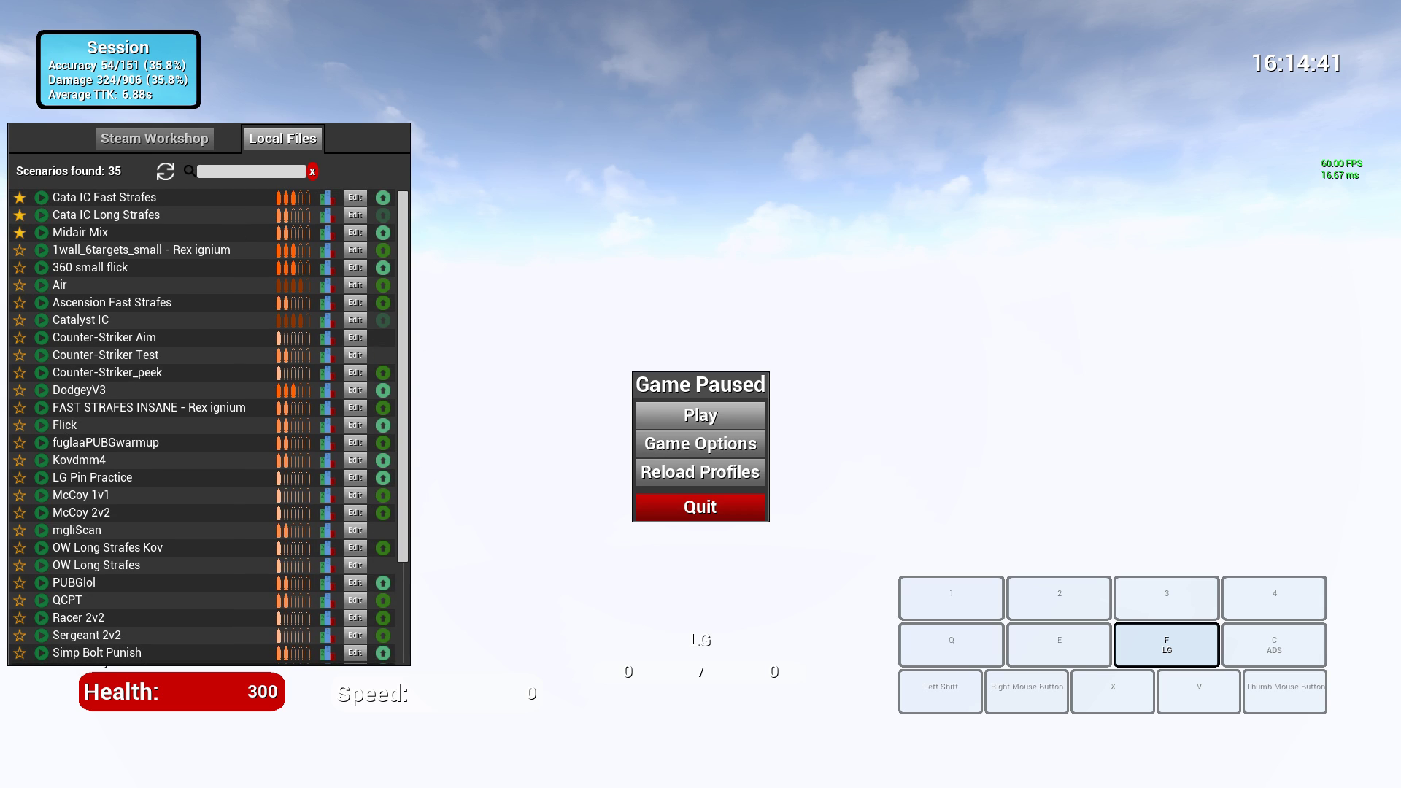